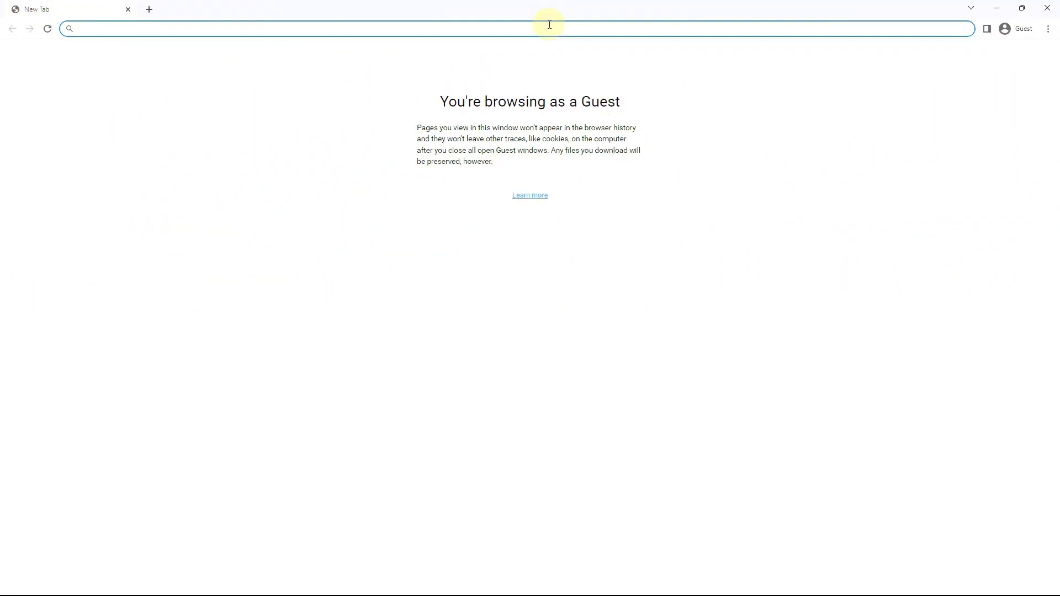
text(tinyco)
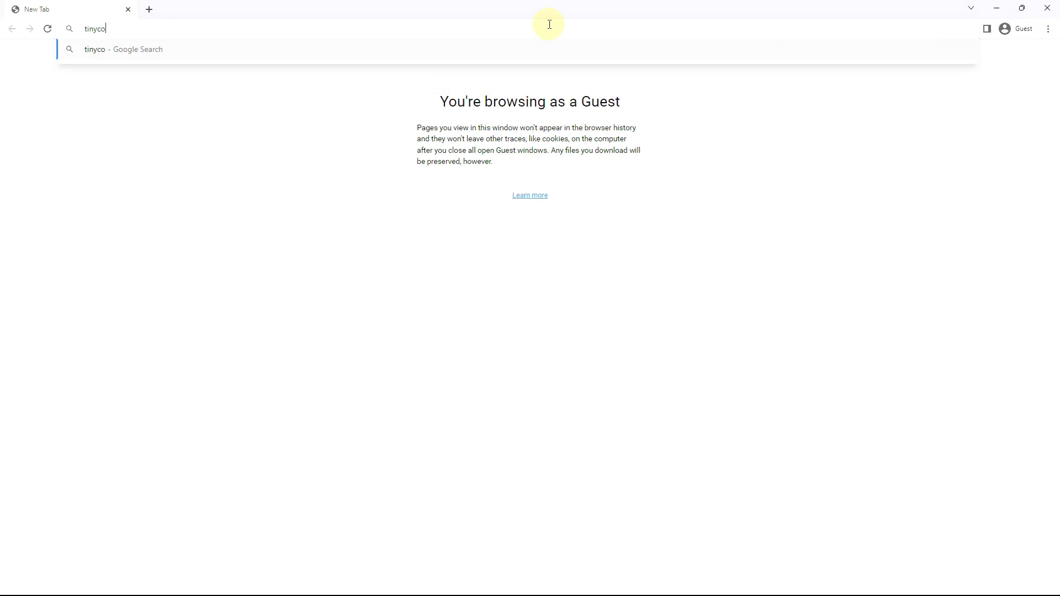
text(re)
- Run the Google search for tinycore from the address bar
key(Return)
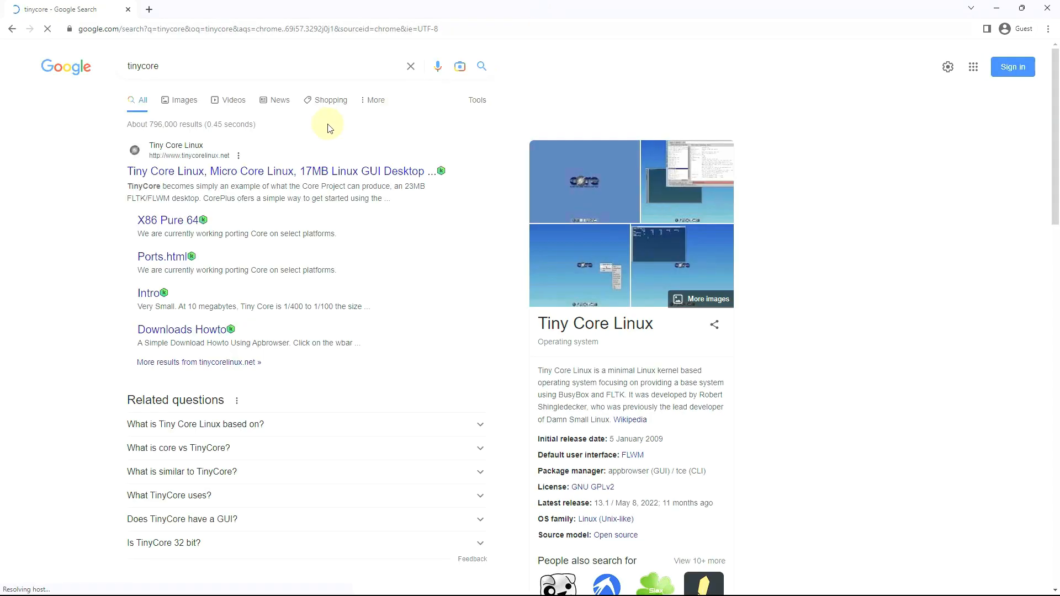
- Open the official Tiny Core Linux site from the search results
click(224, 172)
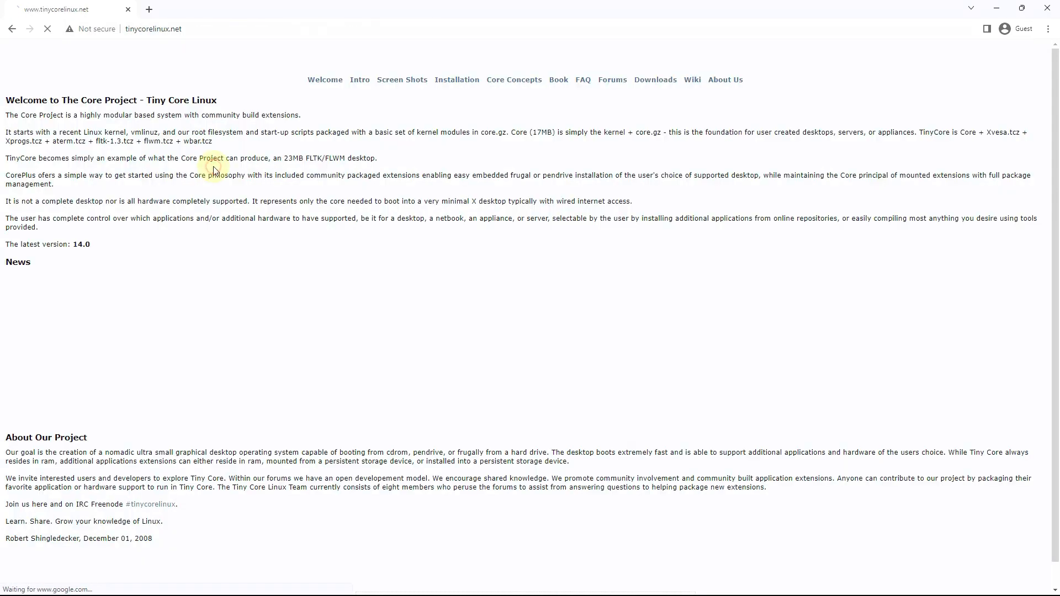
click(248, 30)
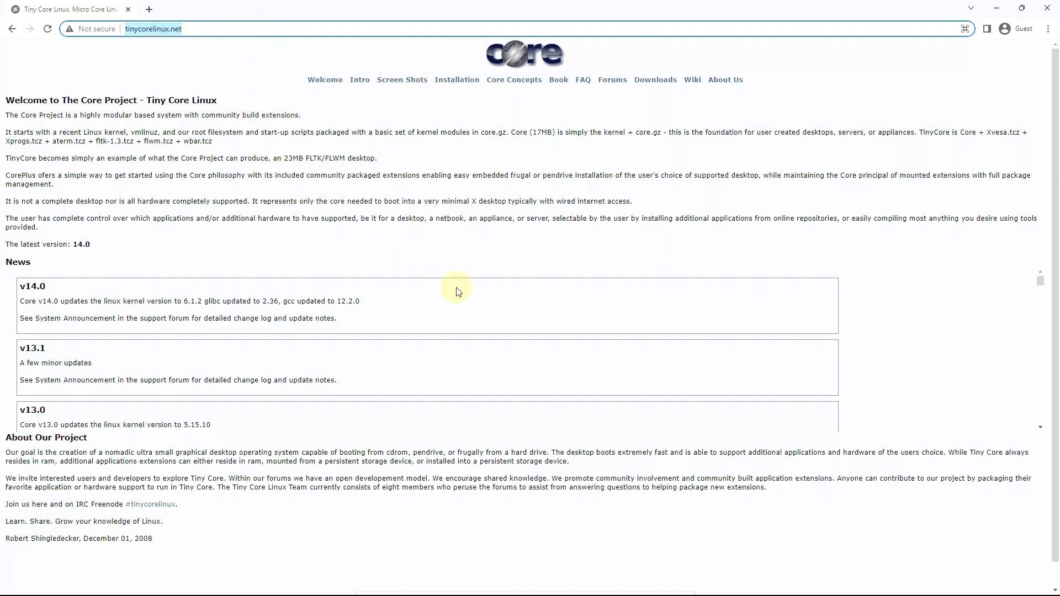
scroll(451, 288, down, 2)
scroll(451, 288, up, 2)
- Read the 14.0 release news, highlighting the kernel, glibc 2.36 and gcc 12.2.0 details
drag(48, 287, 22, 287)
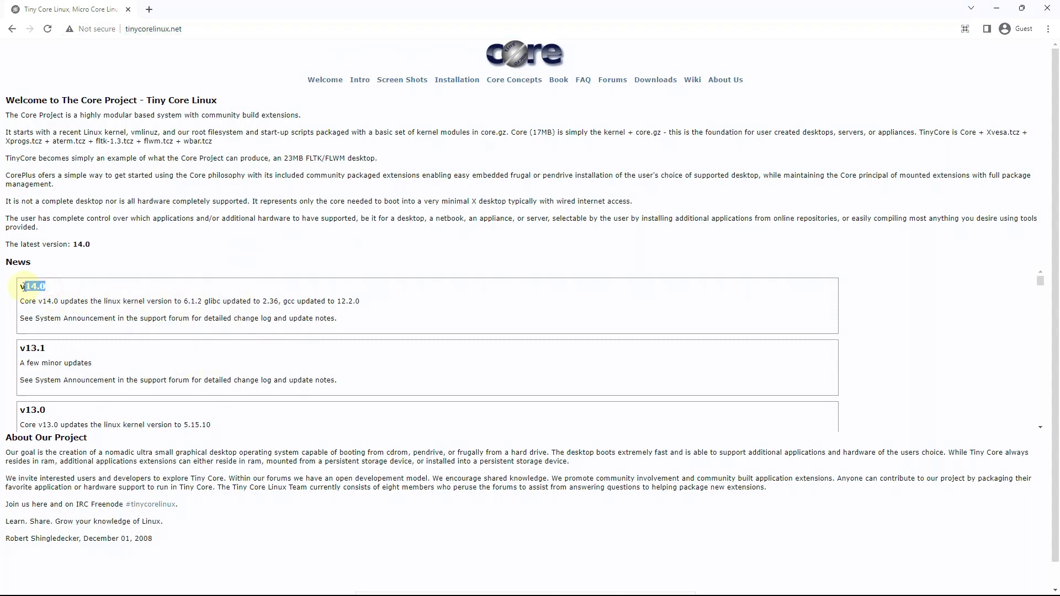
click(155, 301)
drag(148, 301, 202, 304)
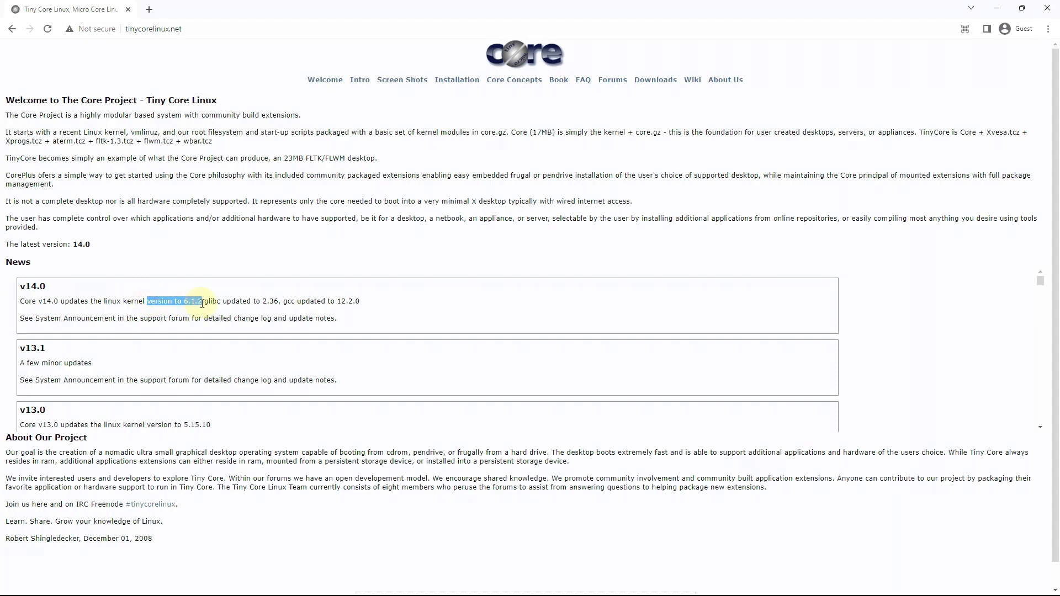
click(207, 303)
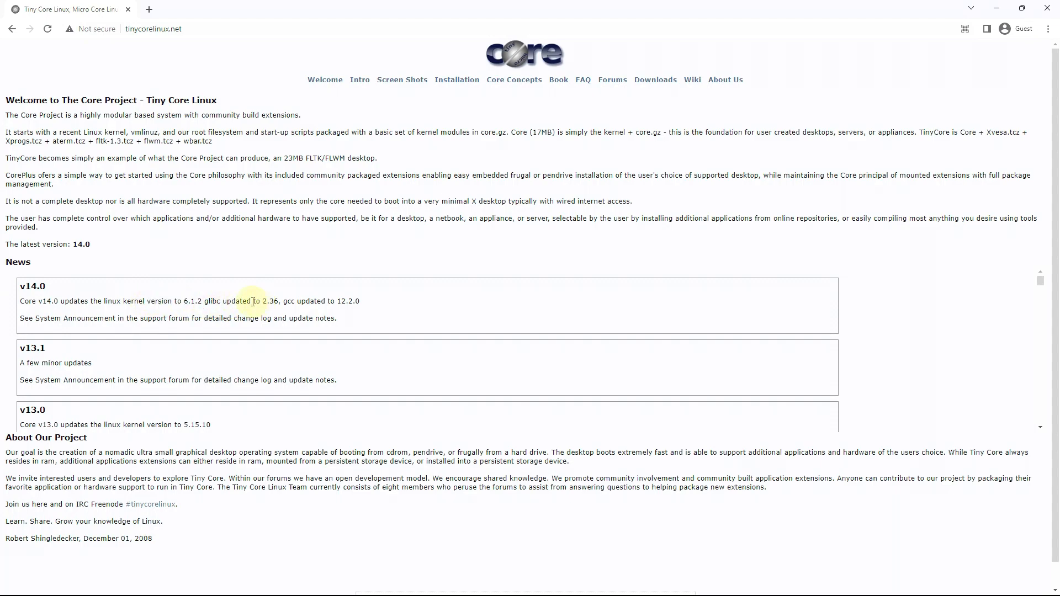
drag(263, 302, 277, 303)
click(324, 310)
drag(361, 302, 345, 301)
drag(205, 300, 280, 302)
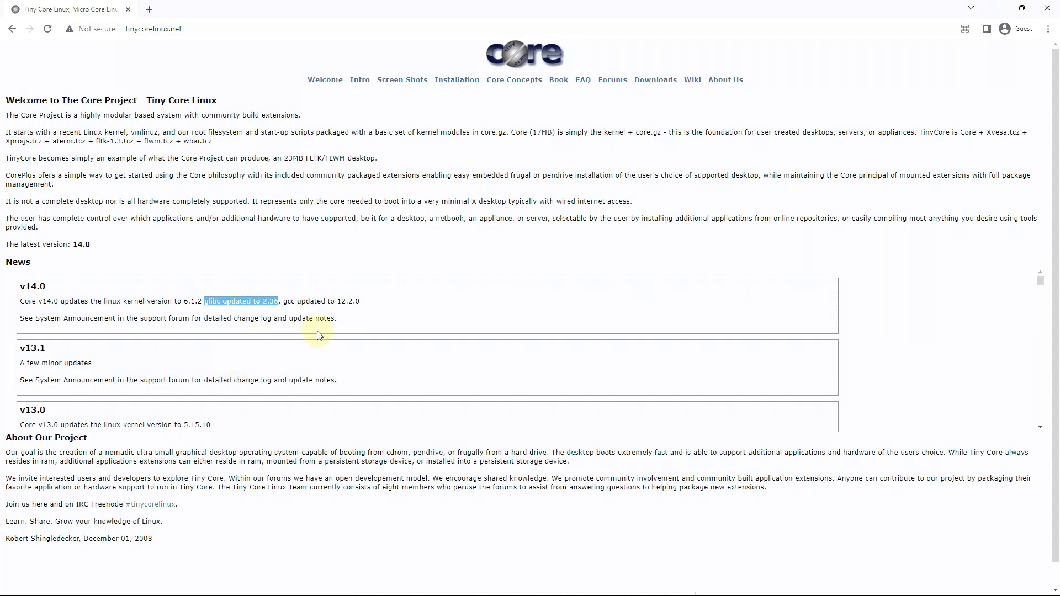
click(335, 328)
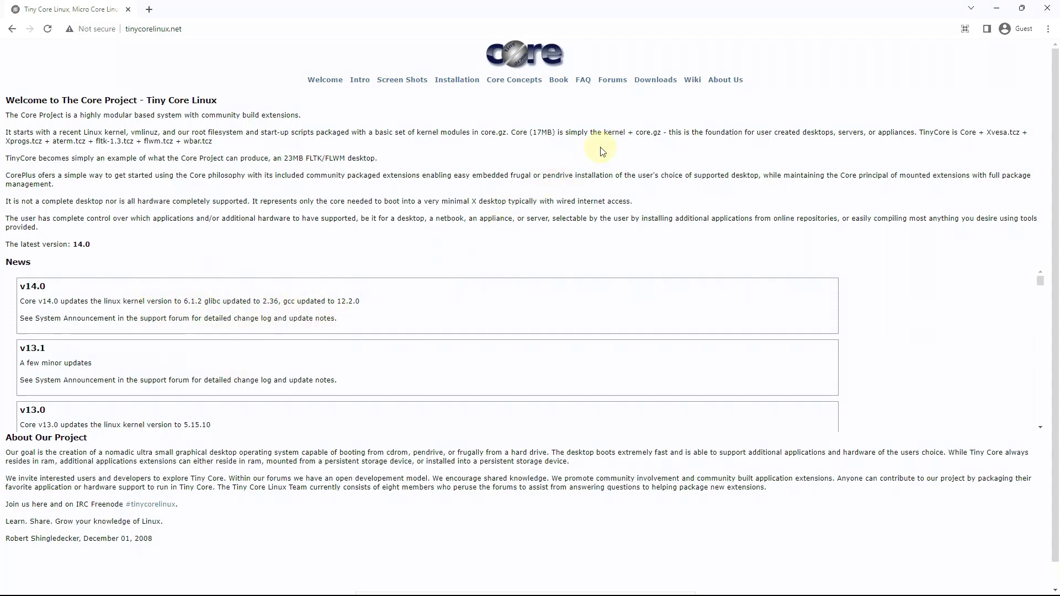
- Go to the Downloads page from the top navigation
click(656, 79)
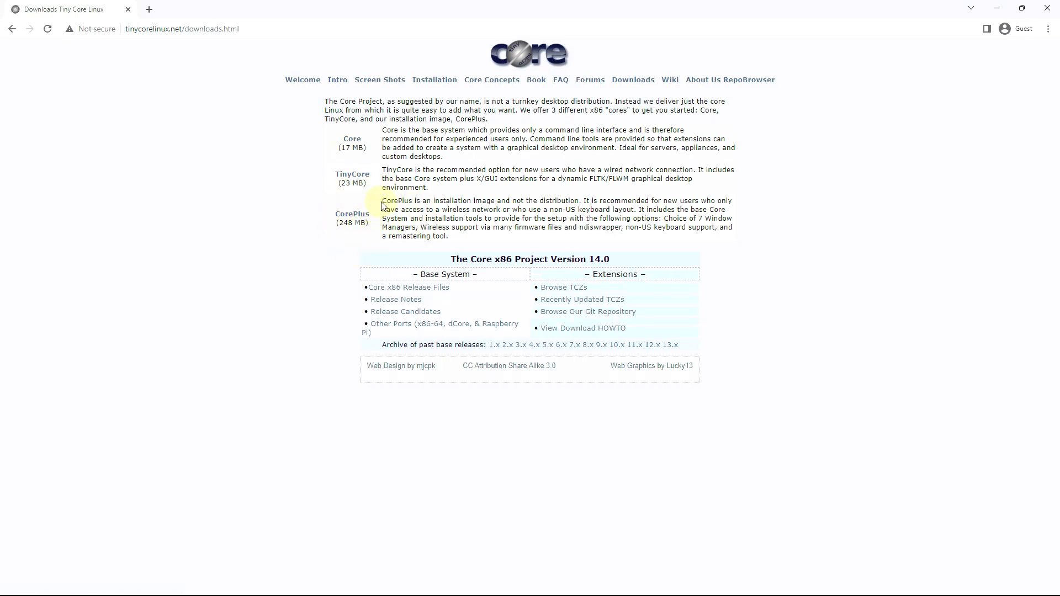
- Review the CorePlus, TinyCore and Core descriptions and start the CorePlus (248 MB) download
drag(383, 199, 460, 237)
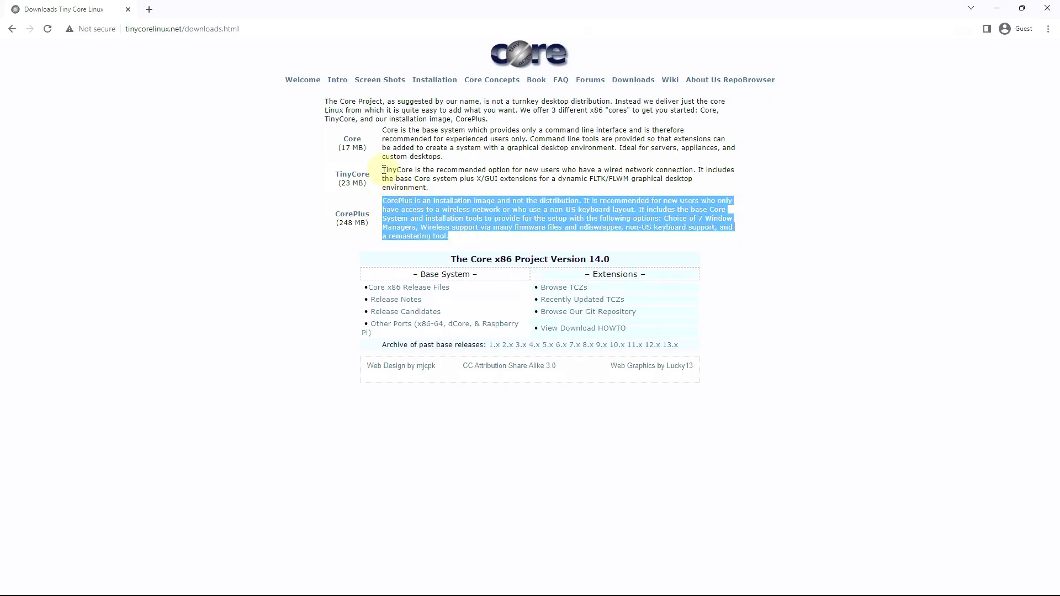
drag(383, 169, 431, 188)
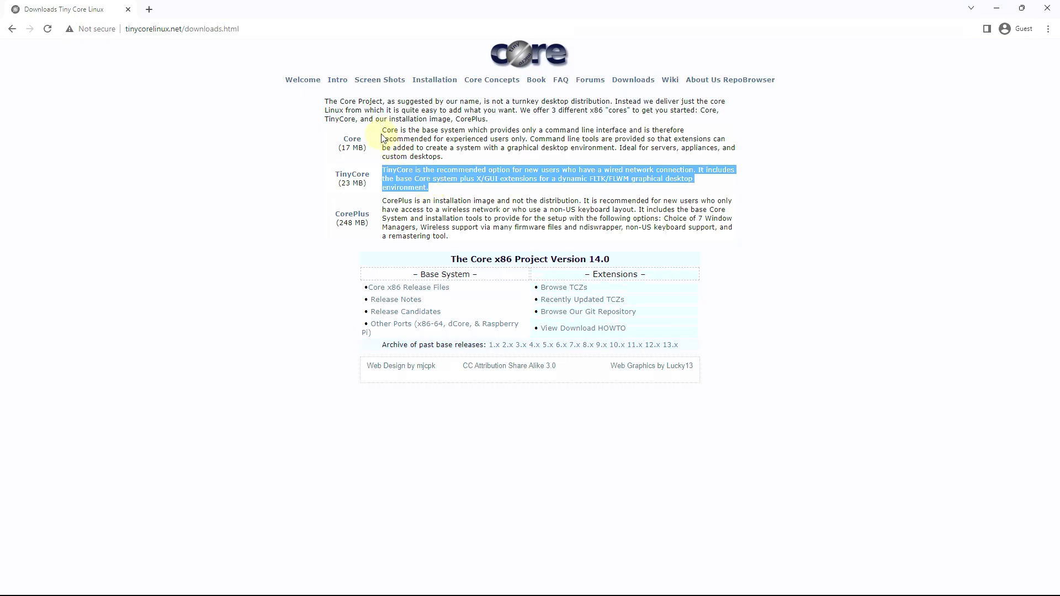
drag(383, 130, 460, 160)
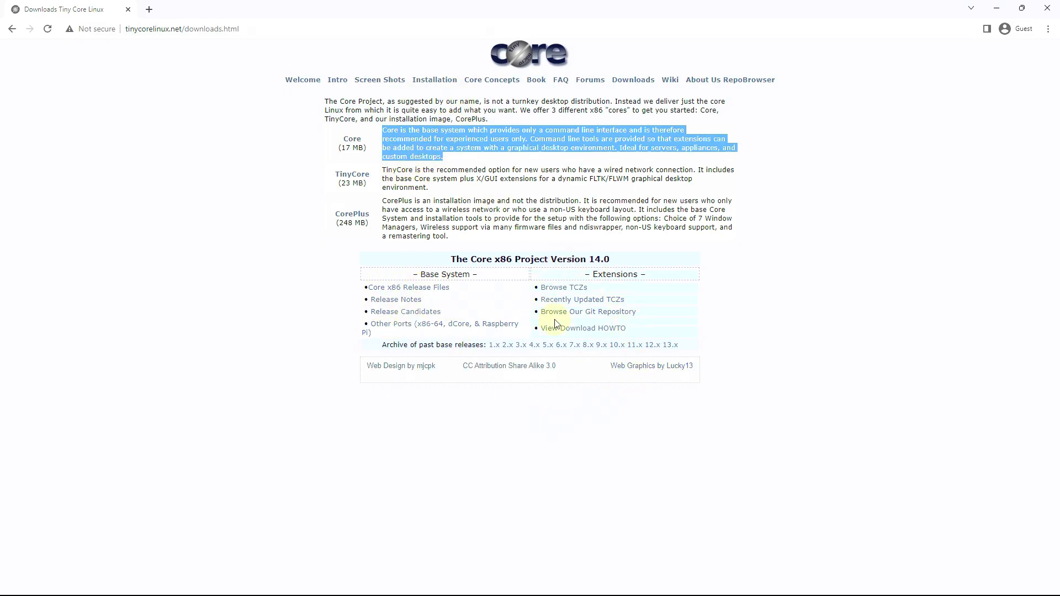
click(352, 214)
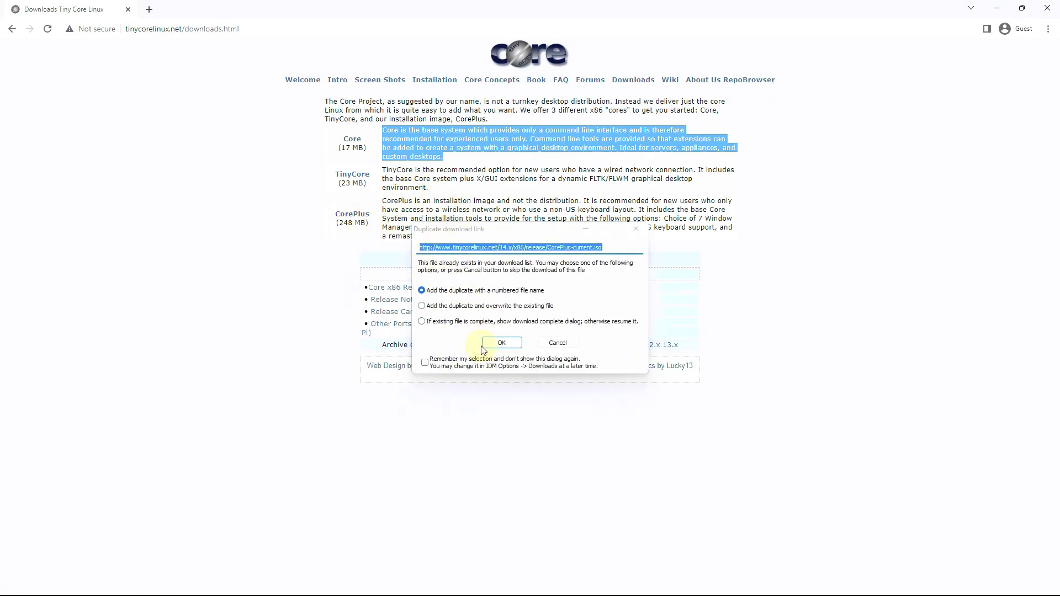
- Accept the numbered duplicate CorePlus-current_2.iso, start its download to Downloads and dismiss the IDM prompt
click(500, 343)
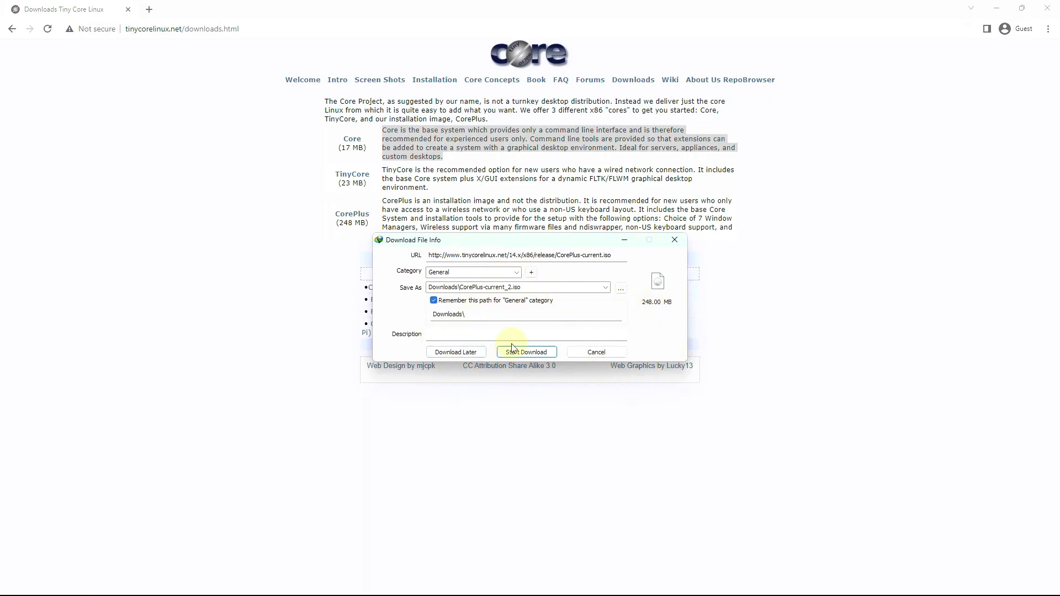
double_click(530, 287)
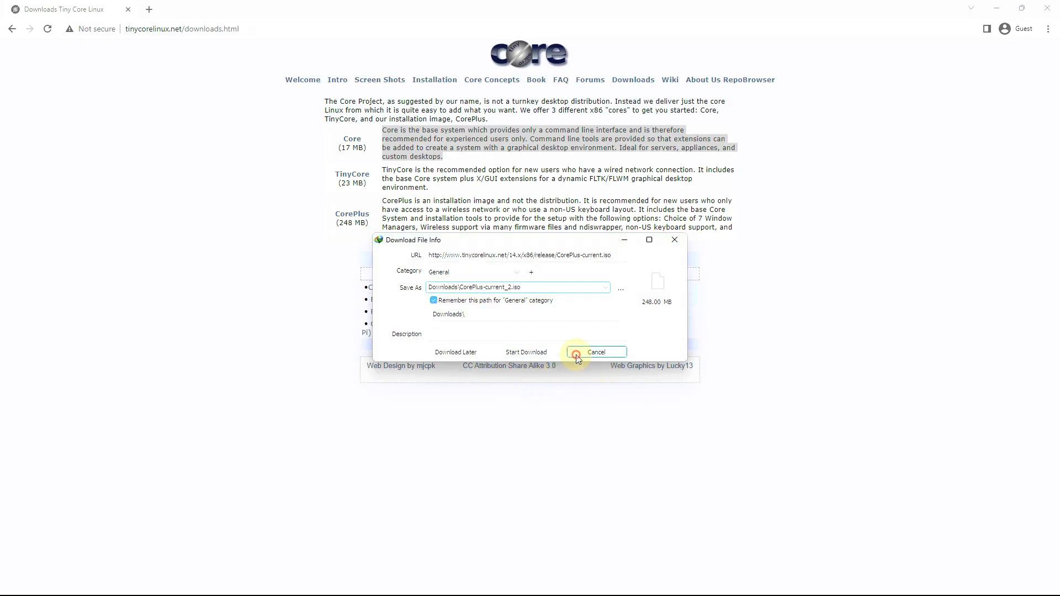
click(527, 352)
click(615, 342)
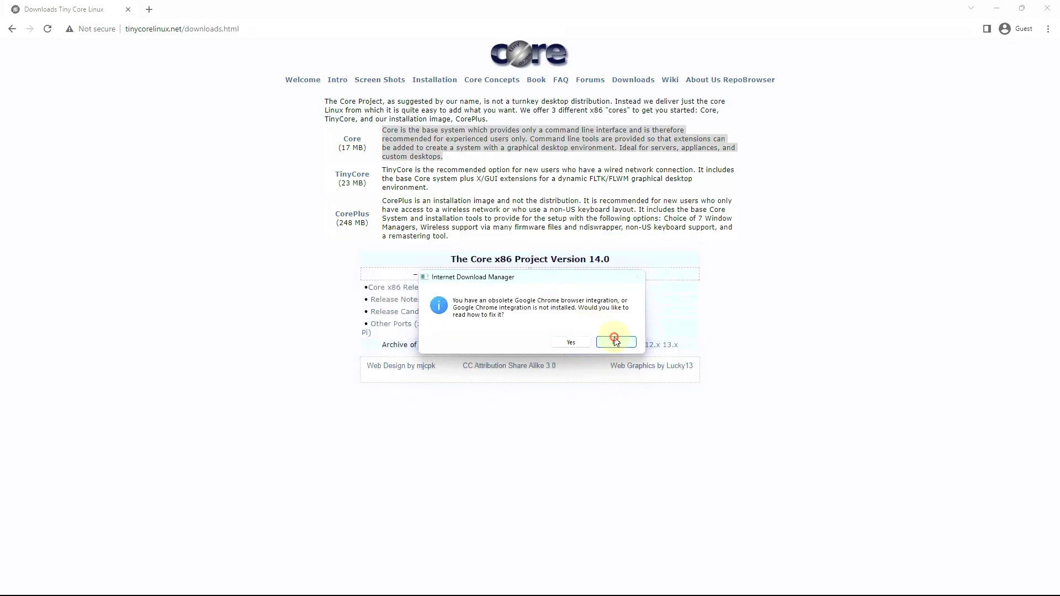
- Close the prompt and open a new browser tab
click(286, 224)
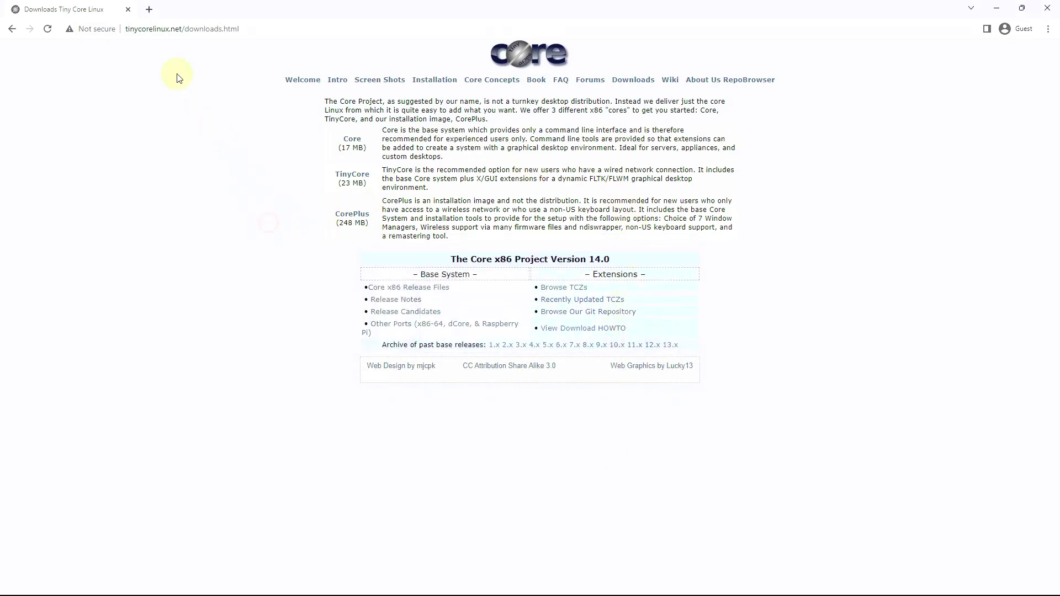
click(150, 11)
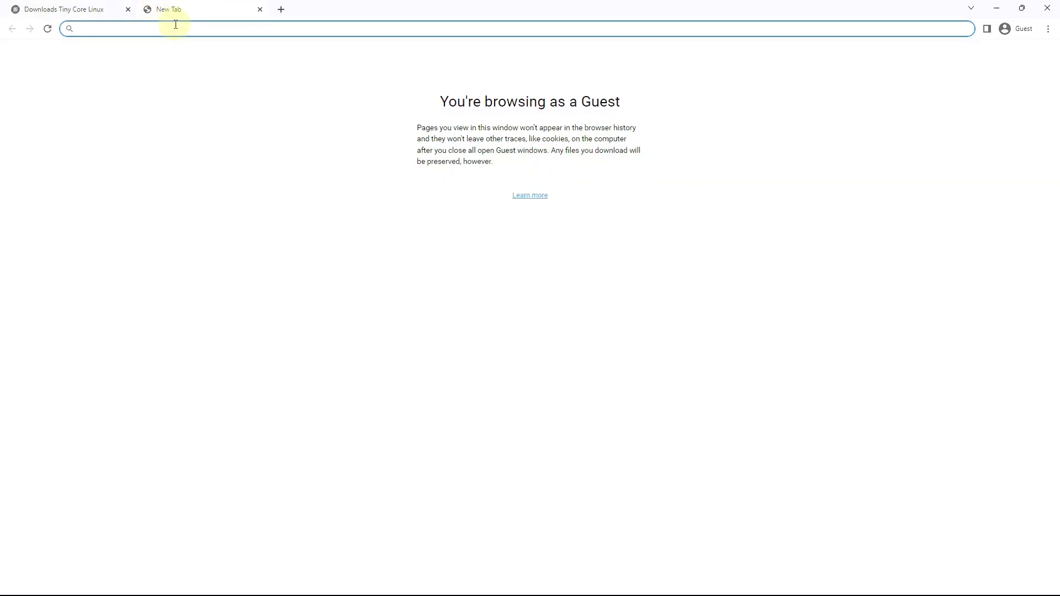
text(y)
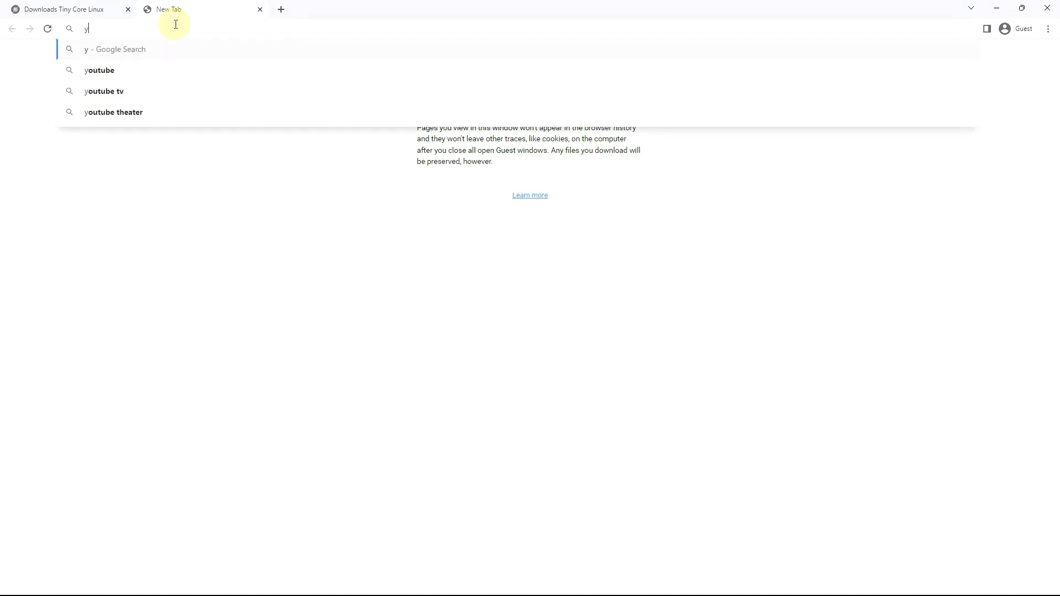
text(outube)
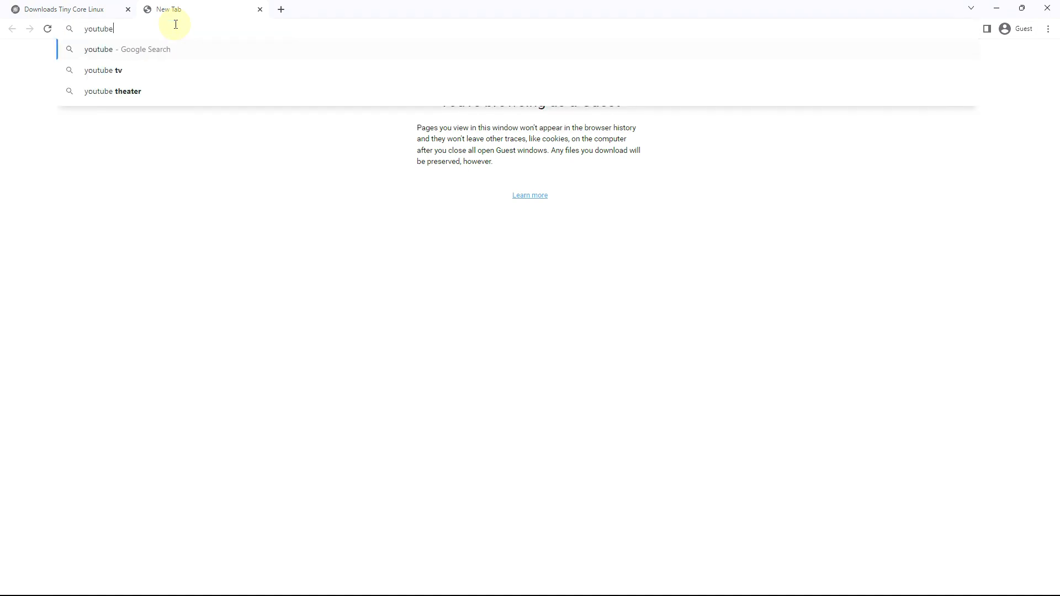
text(.com)
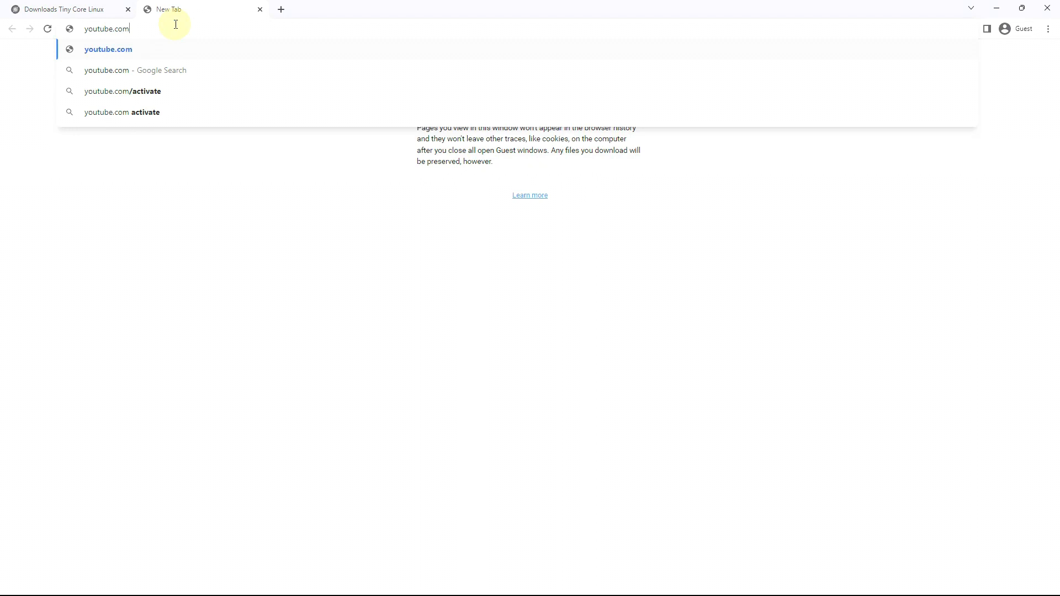
text(/9to)
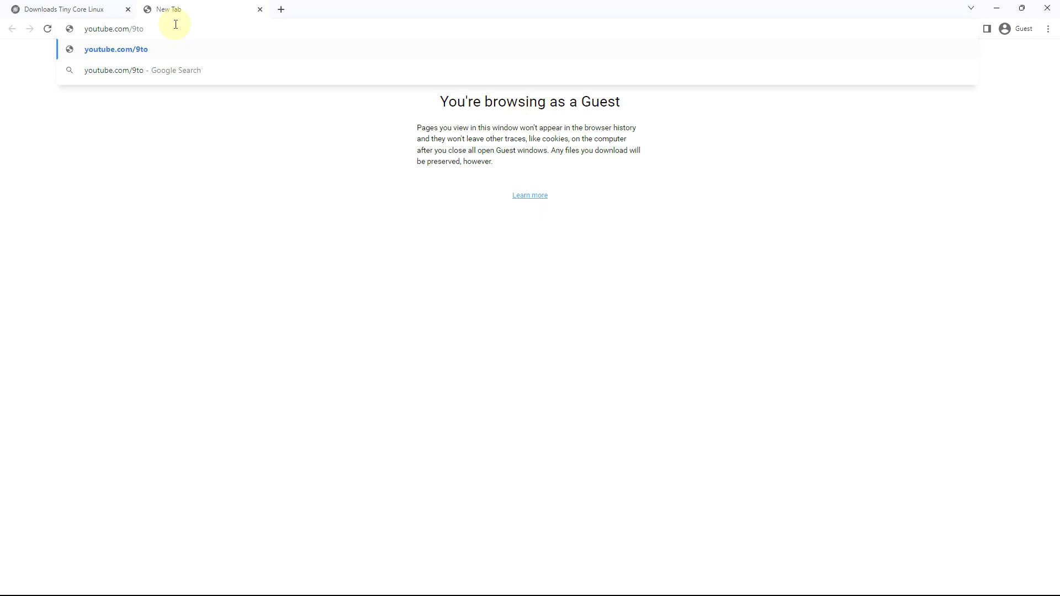
text(5linux)
- Enter youtube.com/9to5linux in the address bar and select the address text without visiting it
drag(166, 28, 83, 28)
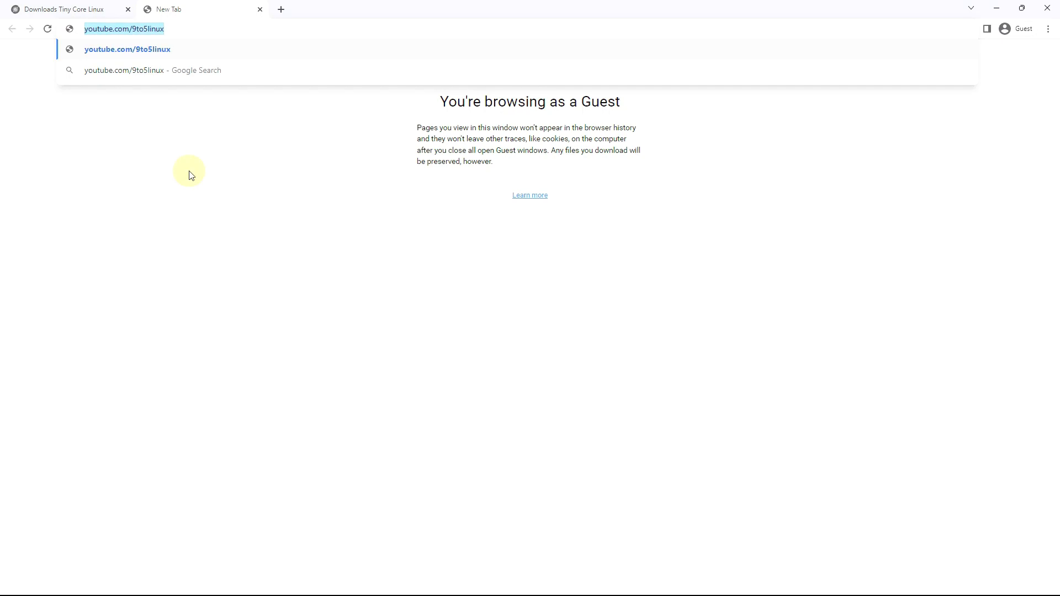
click(180, 28)
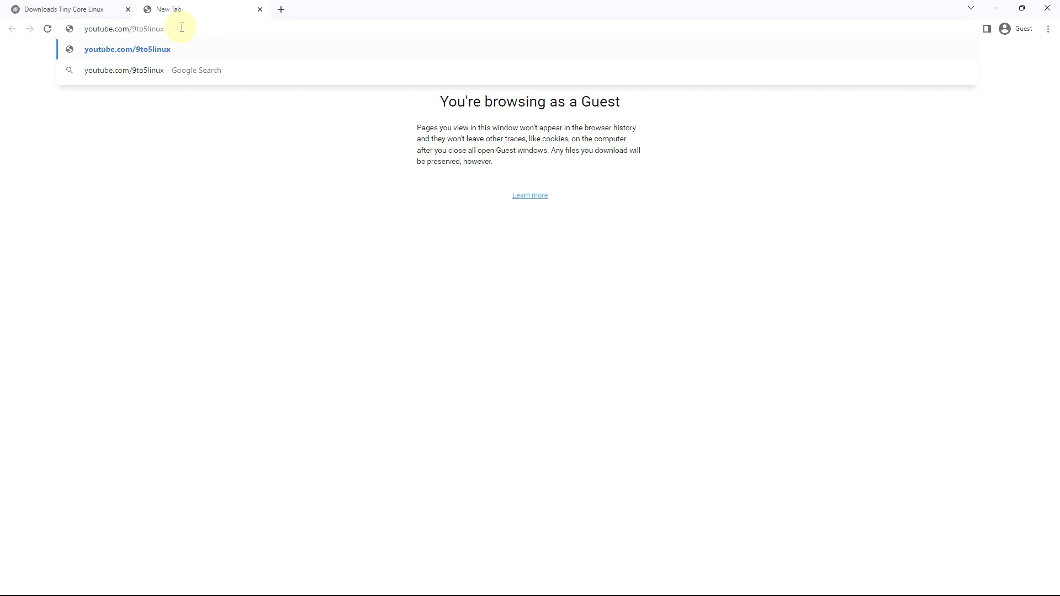
drag(165, 28, 134, 28)
click(182, 28)
drag(166, 28, 83, 29)
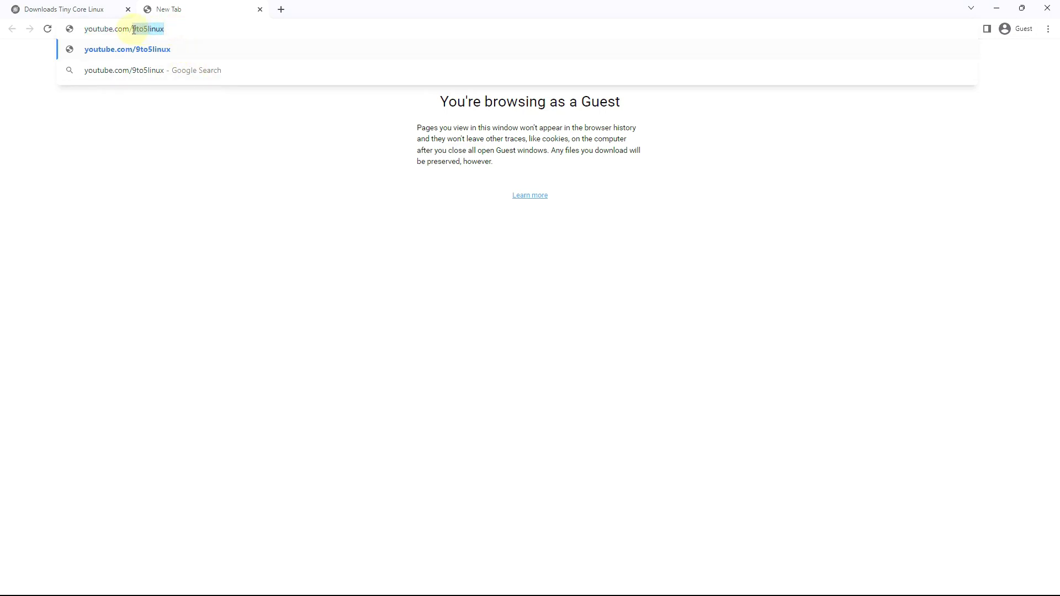
- Load the youtube.com/9to5linux channel page and pause its trailer
click(187, 30)
key(Return)
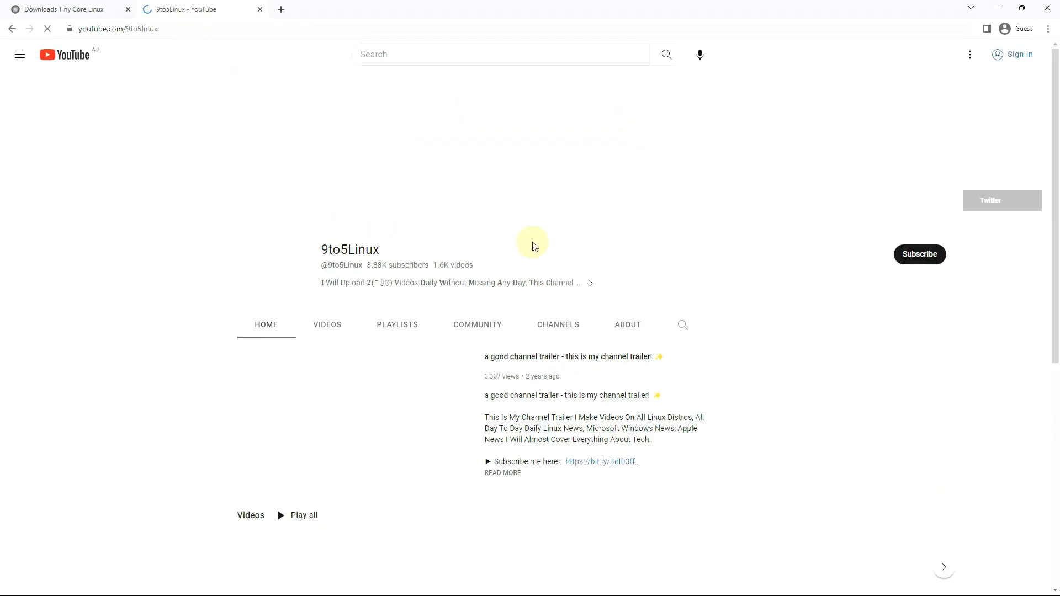
click(253, 475)
- Show the channel's playlists and view the full Linux playlist
click(419, 328)
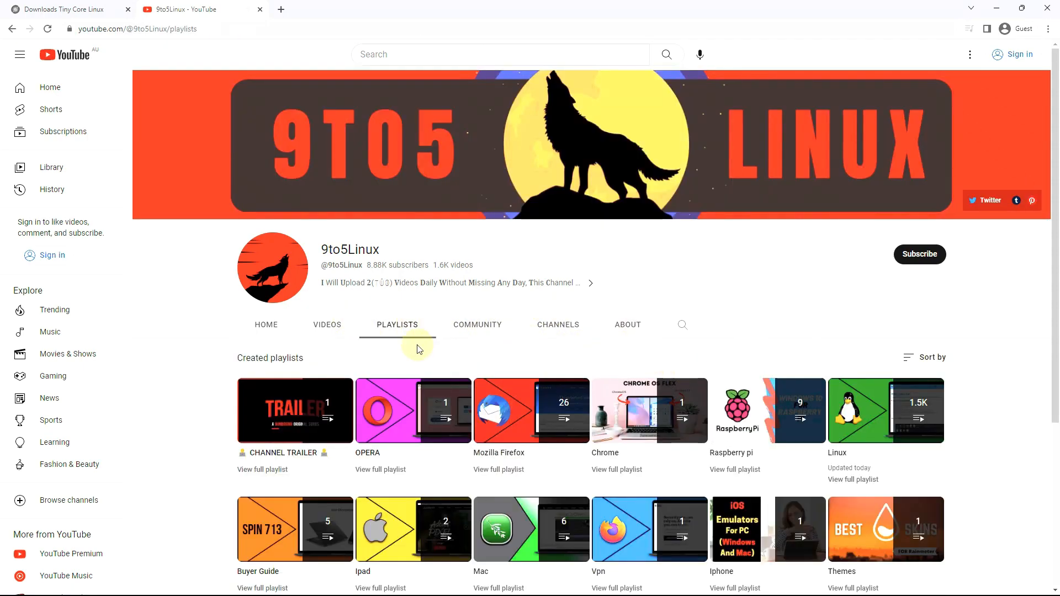
mouse_move(885, 410)
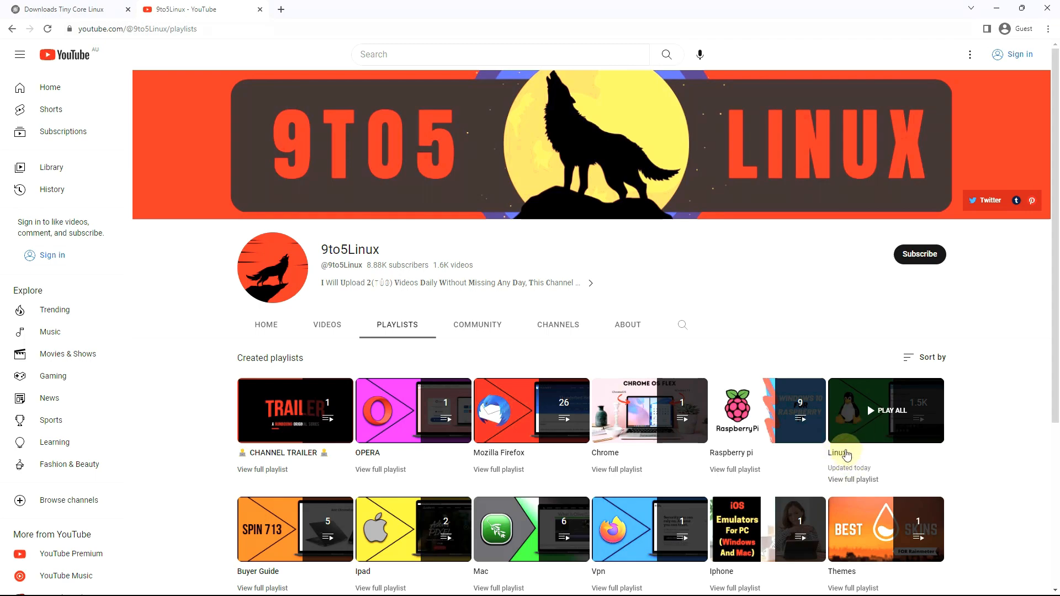
scroll(861, 445, down, 1)
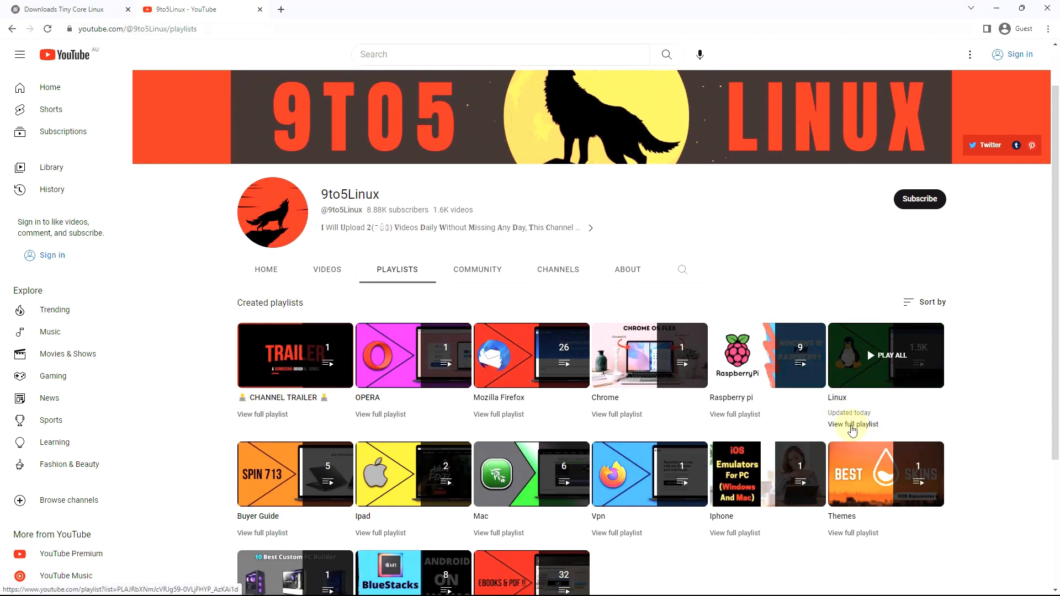
click(853, 425)
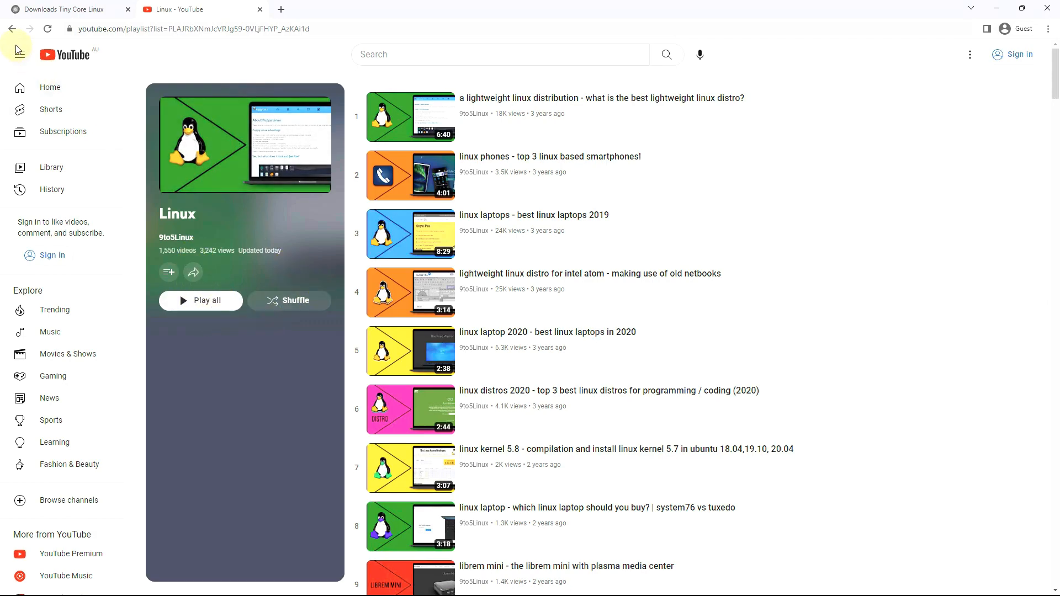
- Return to the playlists and search the 9to5Linux channel for 'mx linux'
click(12, 28)
scroll(685, 309, up, 2)
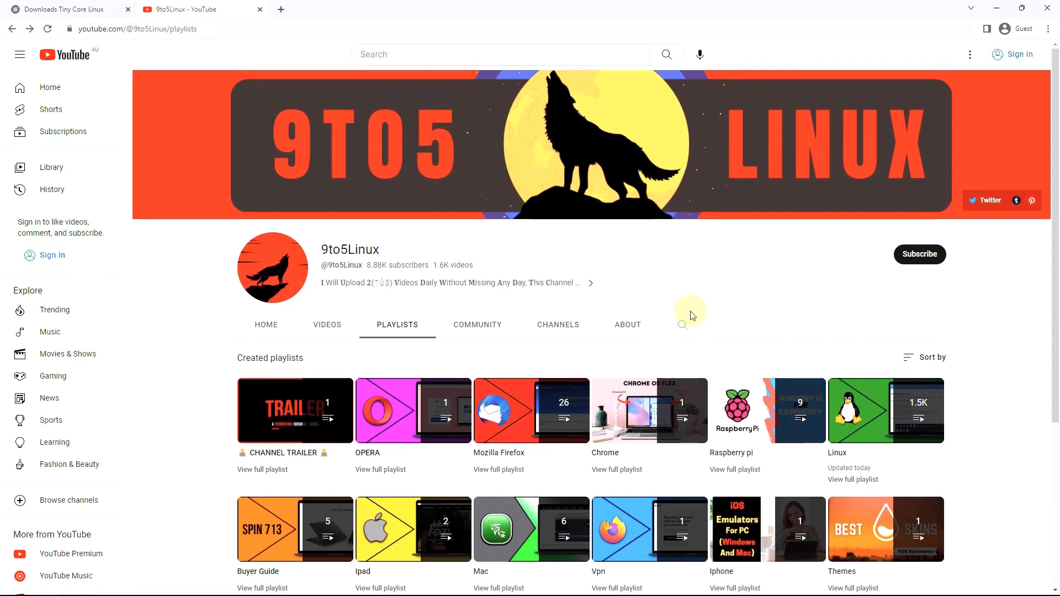
click(682, 325)
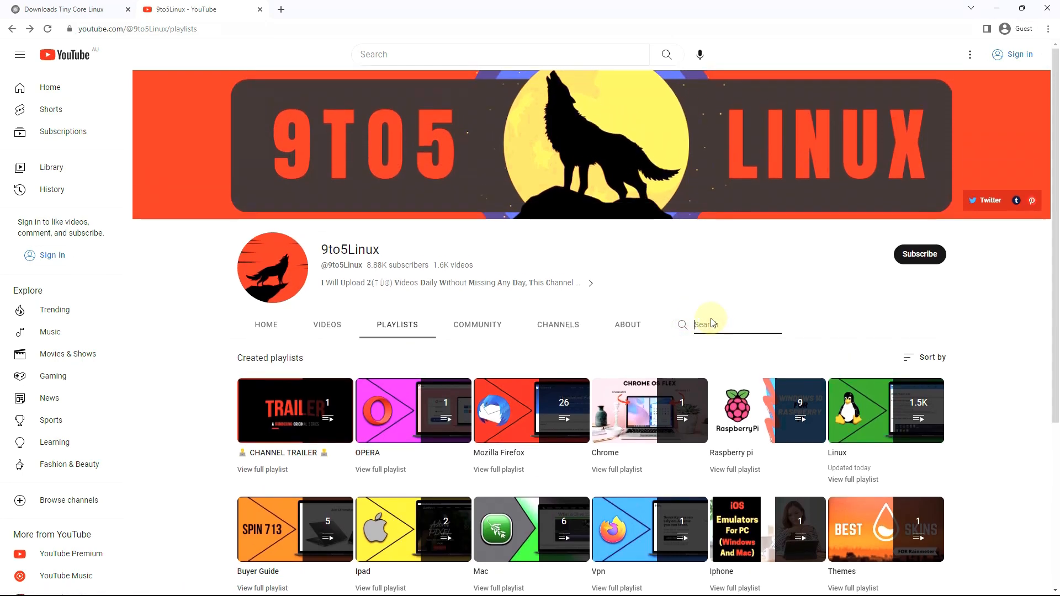
text(mxlinux)
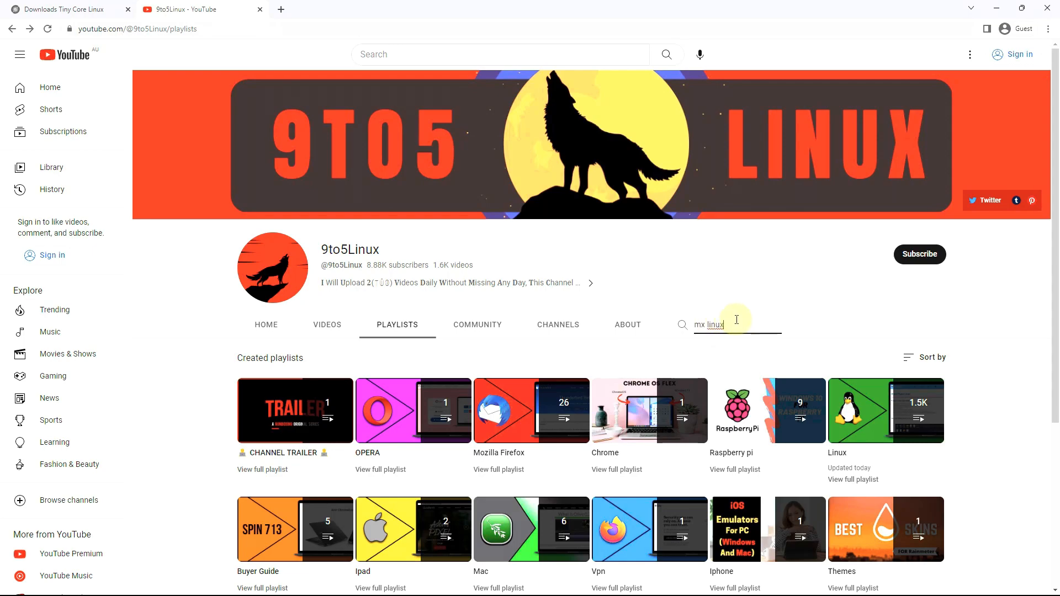
key(Return)
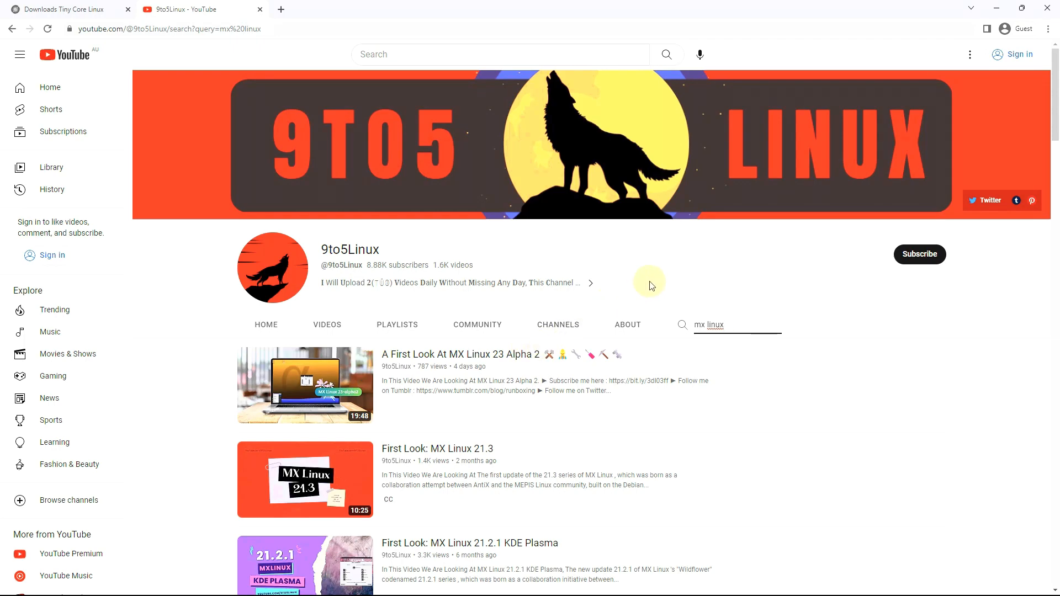
- View the channel's About page and highlight parts of its description
click(630, 325)
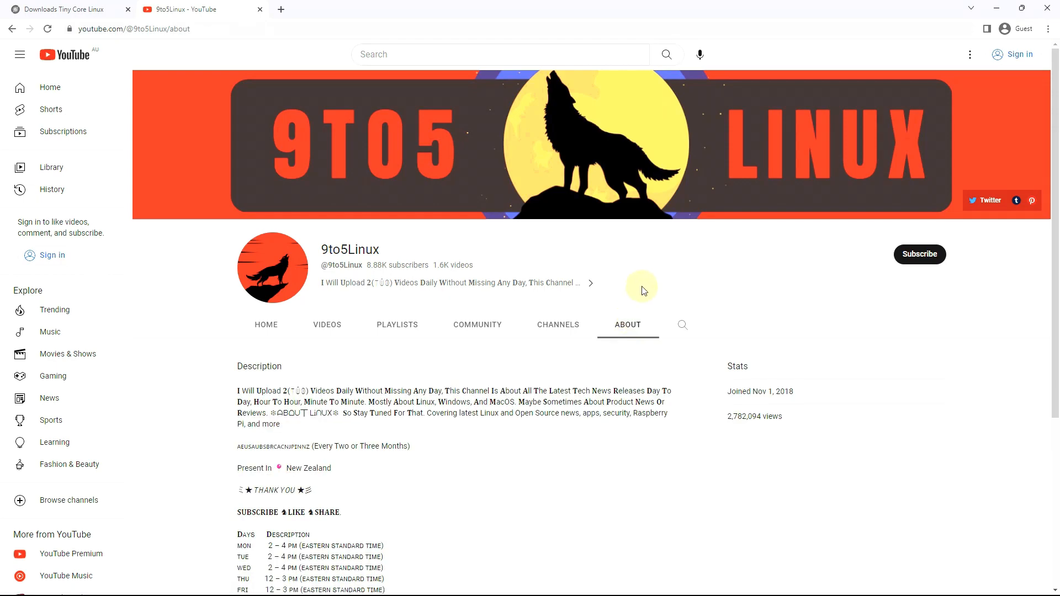
scroll(606, 320, down, 1)
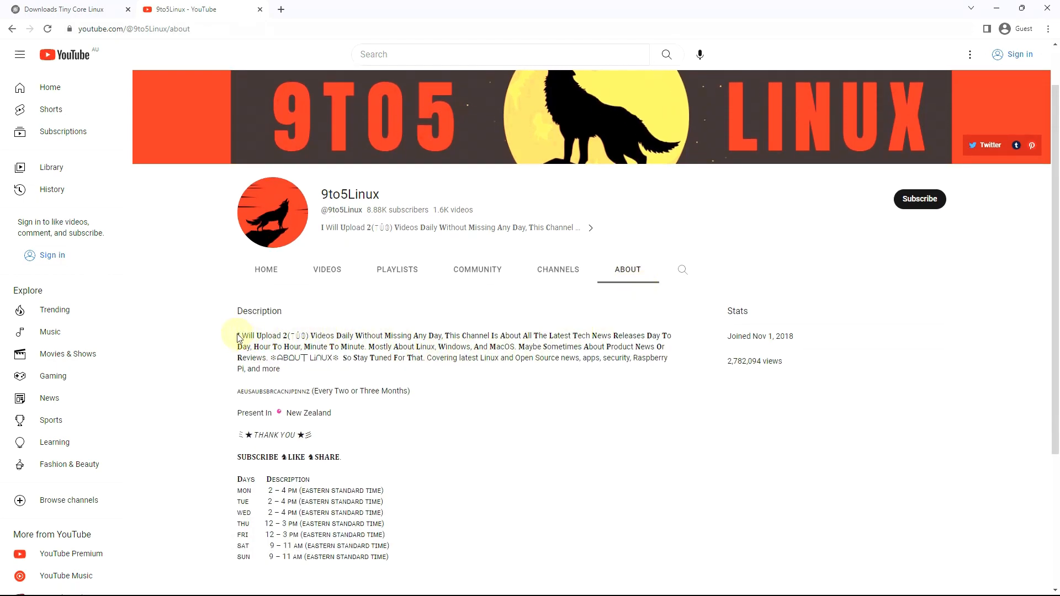
drag(238, 335, 444, 336)
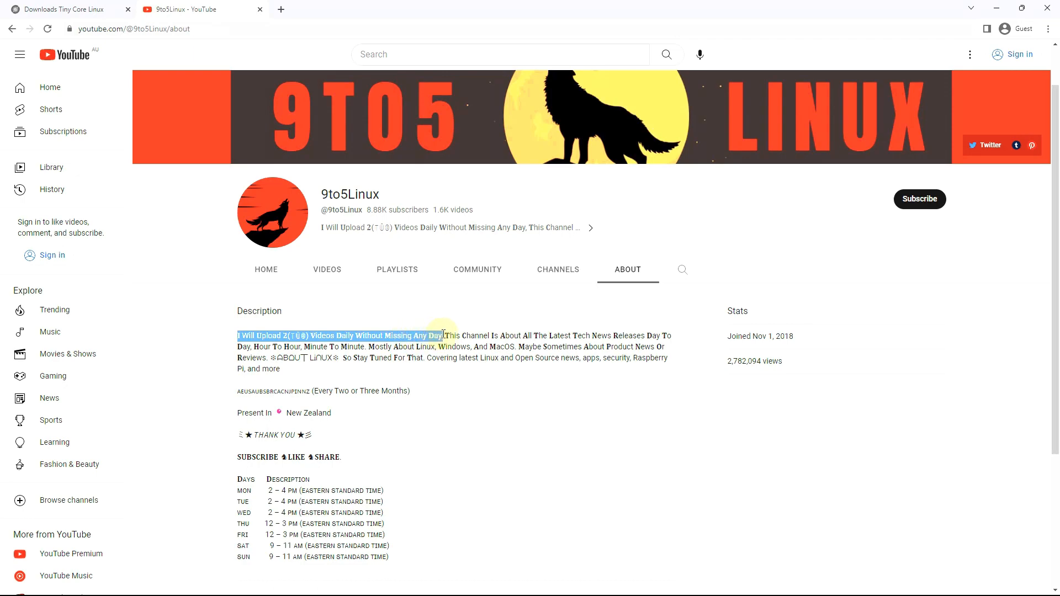
scroll(445, 334, down, 1)
scroll(444, 334, down, 1)
mouse_move(237, 404)
mouse_down()
mouse_move(383, 481)
mouse_move(397, 503)
mouse_up()
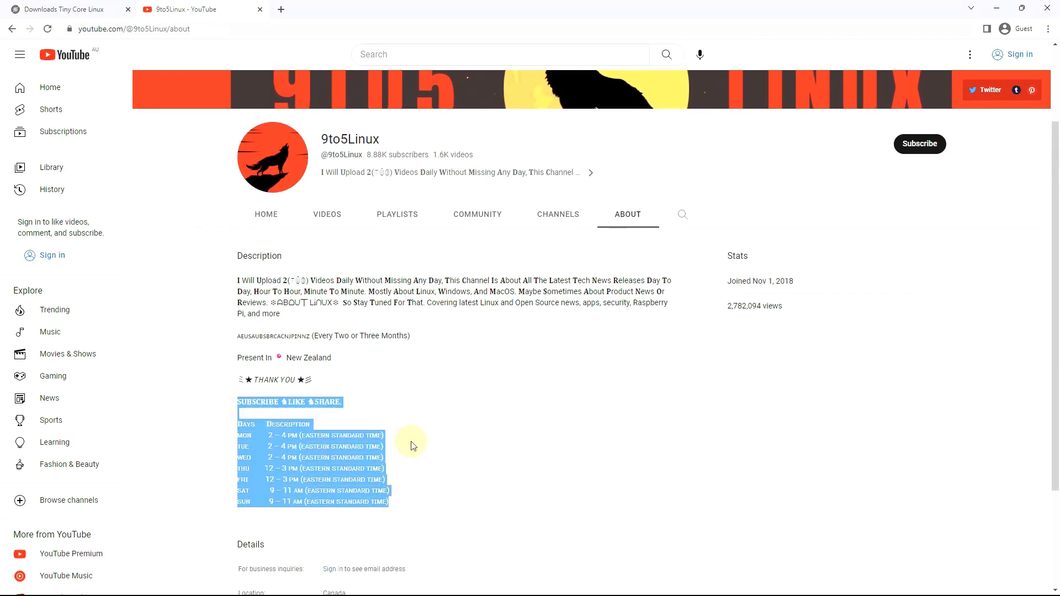
click(391, 414)
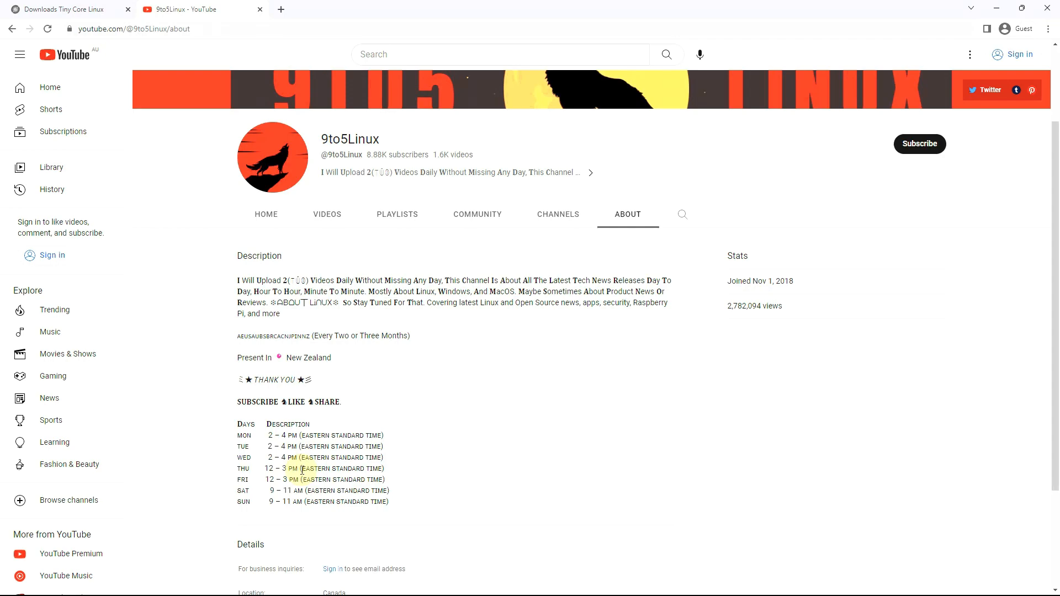
scroll(301, 470, up, 1)
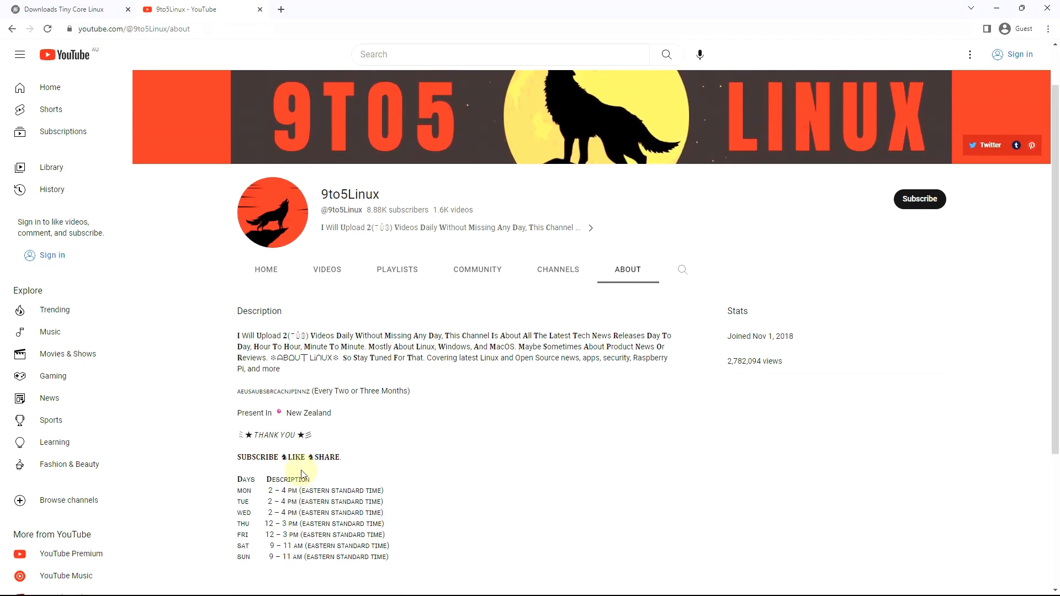
- Check the channel's Community posts, then return to the About page
click(477, 270)
scroll(364, 374, down, 1)
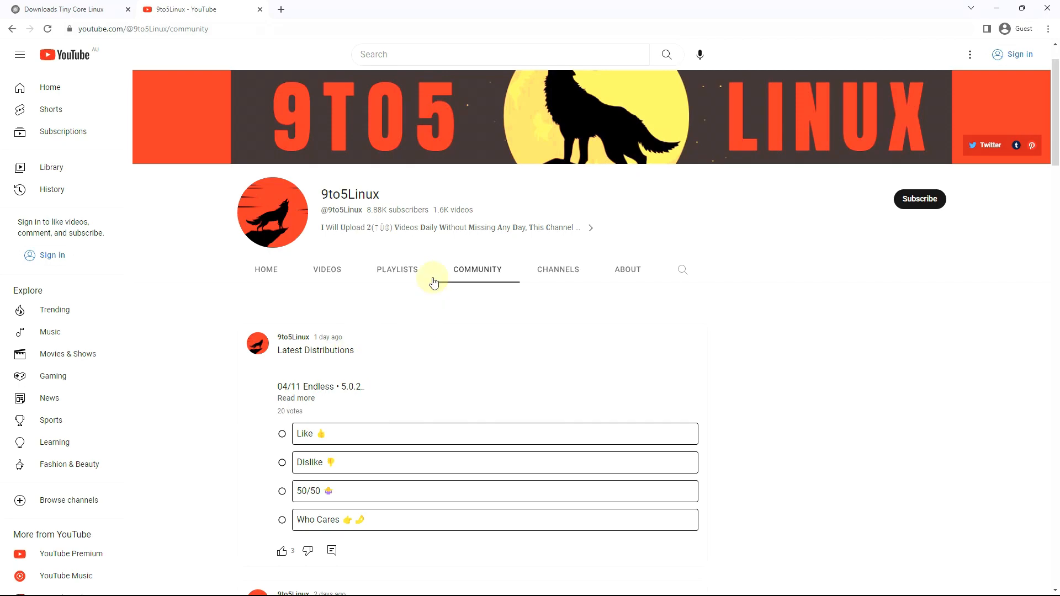
scroll(464, 360, up, 1)
click(611, 335)
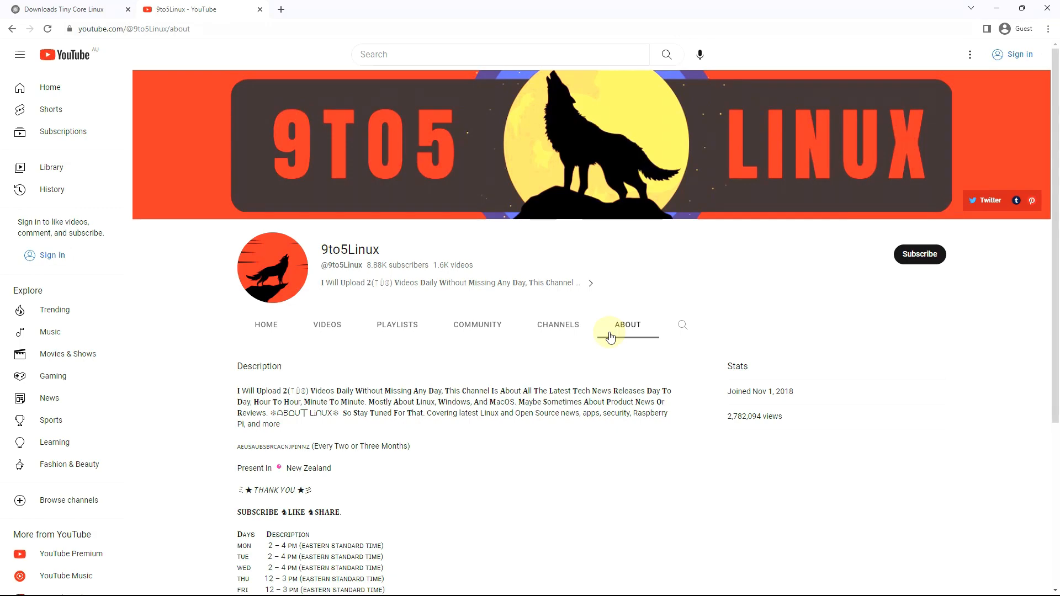
scroll(610, 336, down, 2)
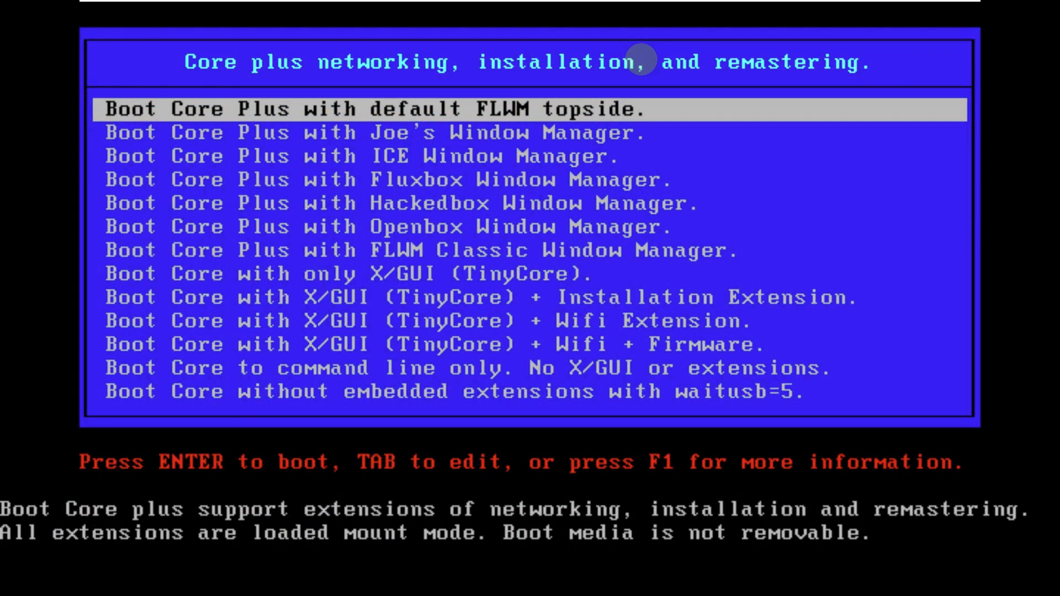
- Browse the Tiny Core Plus boot entries and settle back on the first one
key(Down)
key(Down)
key(Down)
key(Down)
key(Down)
key(Down)
key(Down)
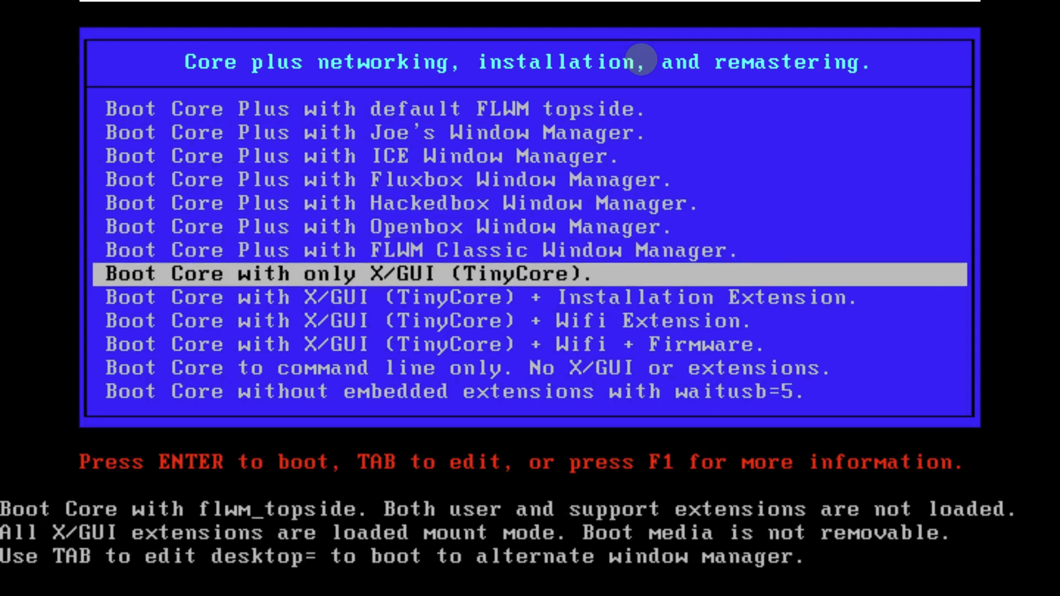
key(Down)
key(Down)
key(Down)
key(Down)
key(Down)
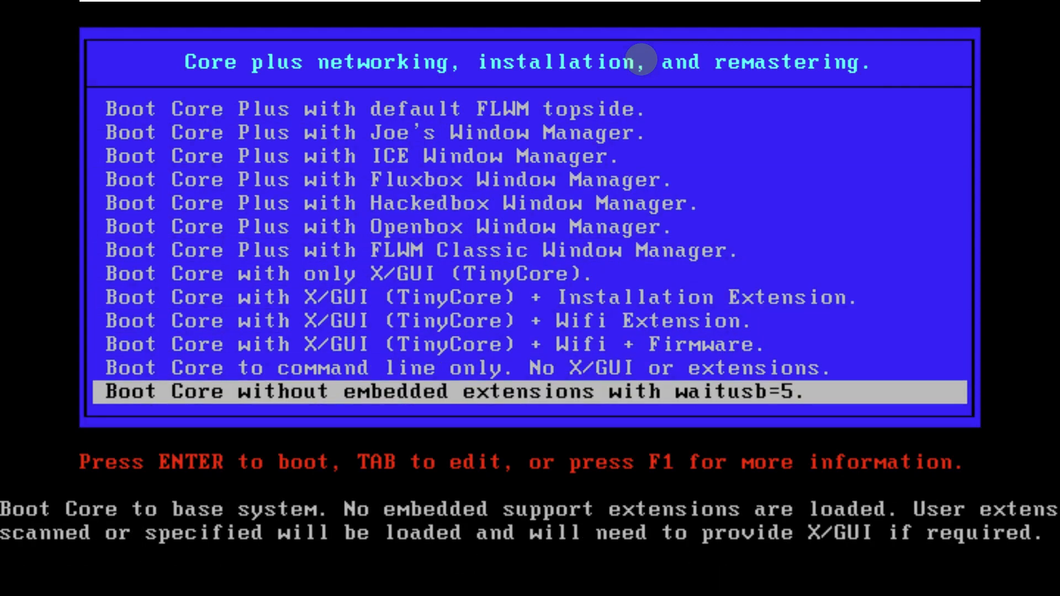
key(Up)
key(Up)
key(Up)
key(Up)
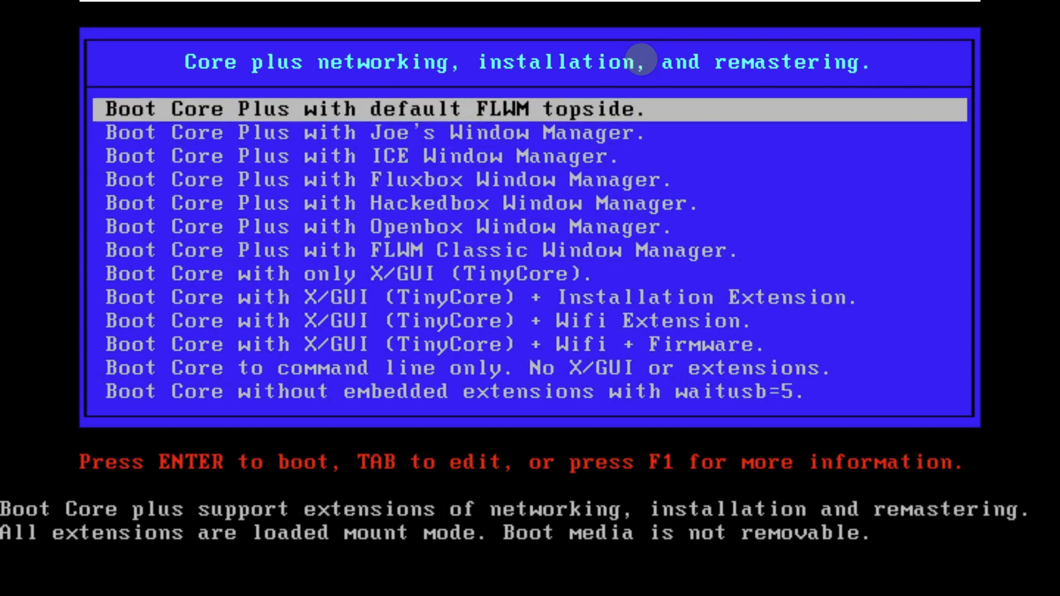
key(Down)
key(Down)
key(Down)
key(Down)
key(Down)
key(Down)
key(Down)
key(Up)
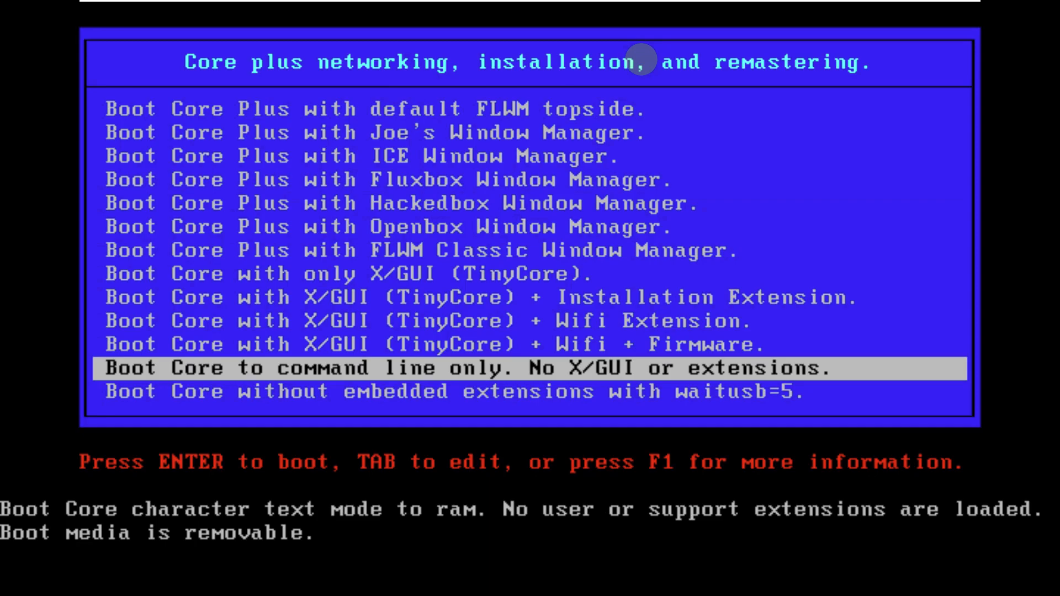
key(Up)
key(Up)
key(Up)
key(Up)
key(Up)
key(Up)
key(Down)
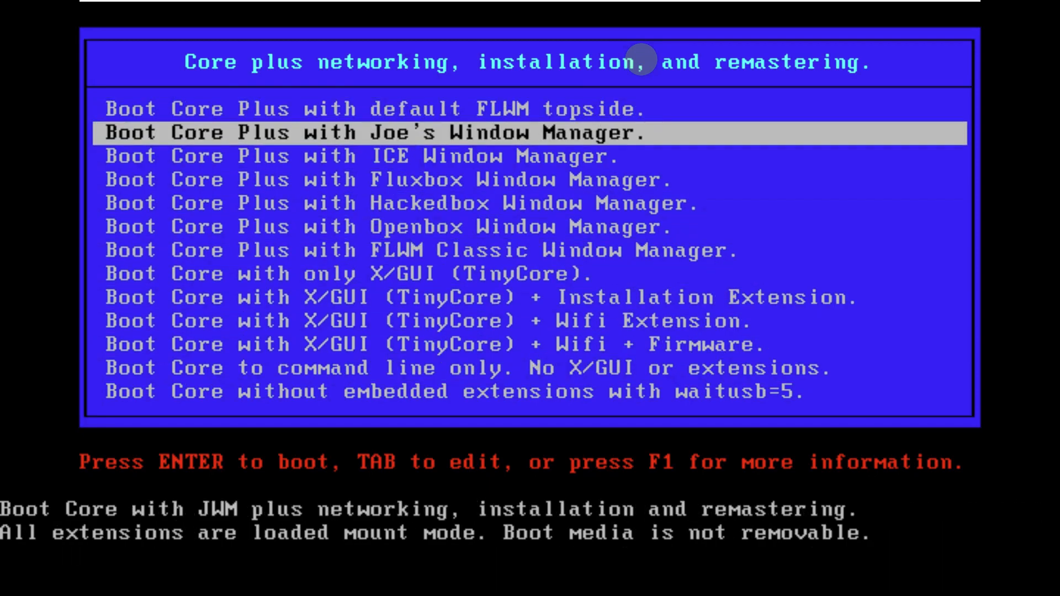
key(Down)
key(Down)
key(Down)
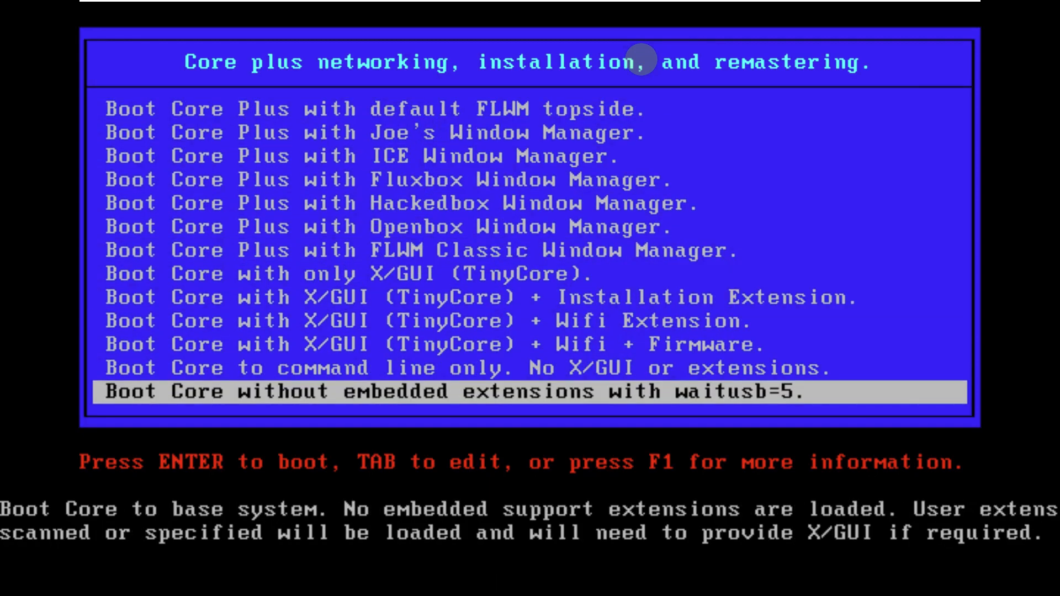
key(Up)
key(Up)
key(Up)
key(Up)
key(Up)
key(Up)
key(Up)
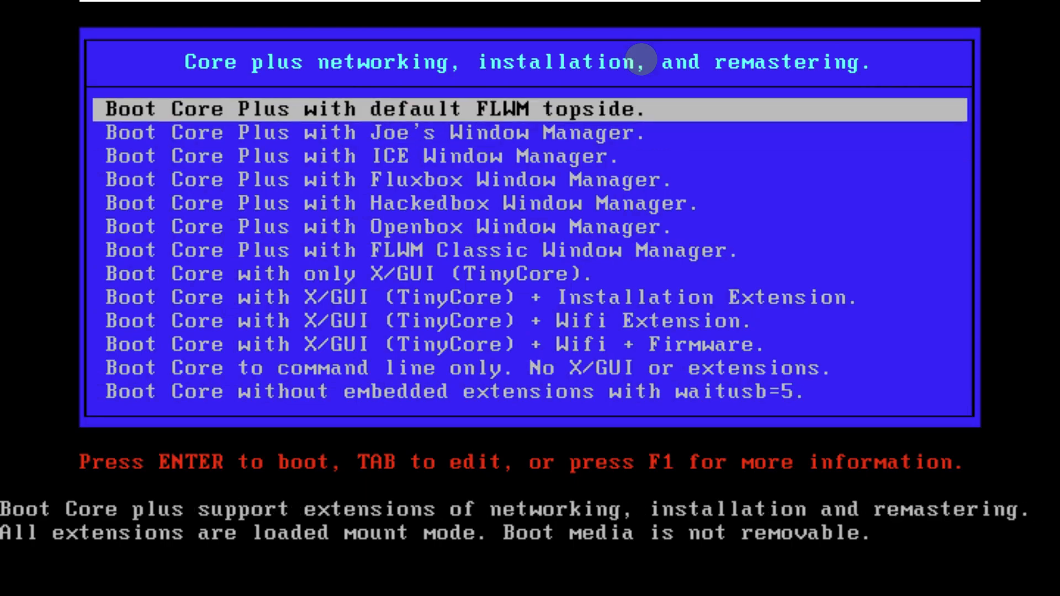
- Boot the default FLWM topside entry to the Core desktop
key(Return)
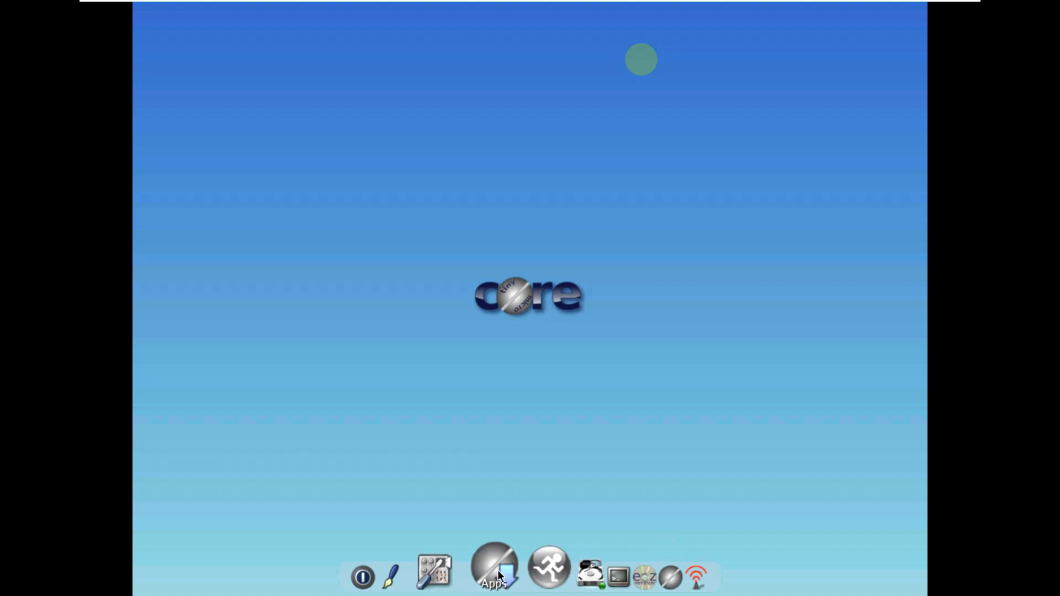
- Accept the fastest-mirror check and bring the Control Panel to the screen centre
click(497, 570)
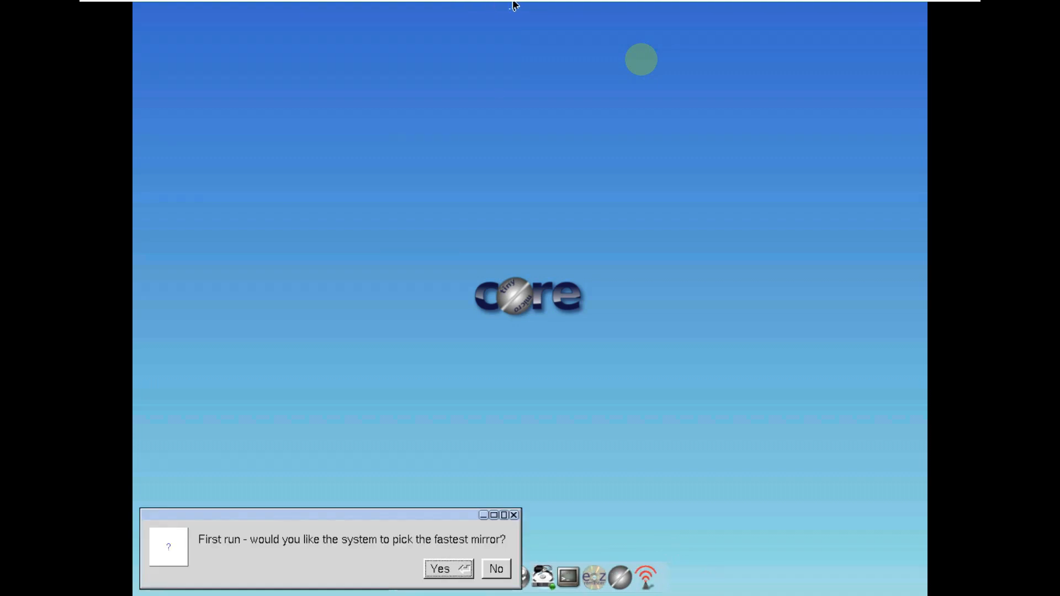
drag(363, 524, 472, 224)
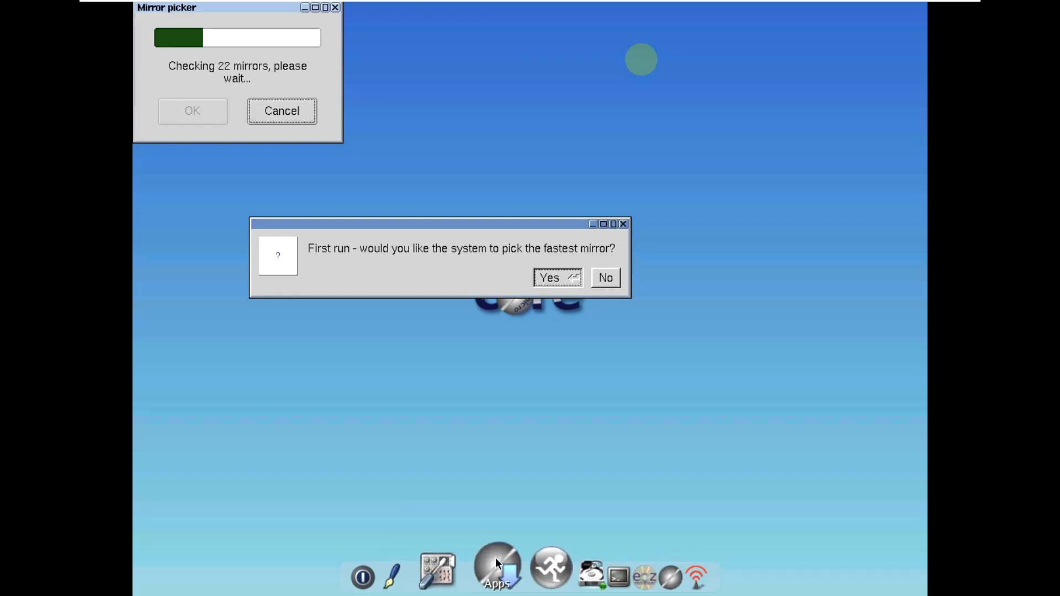
click(448, 572)
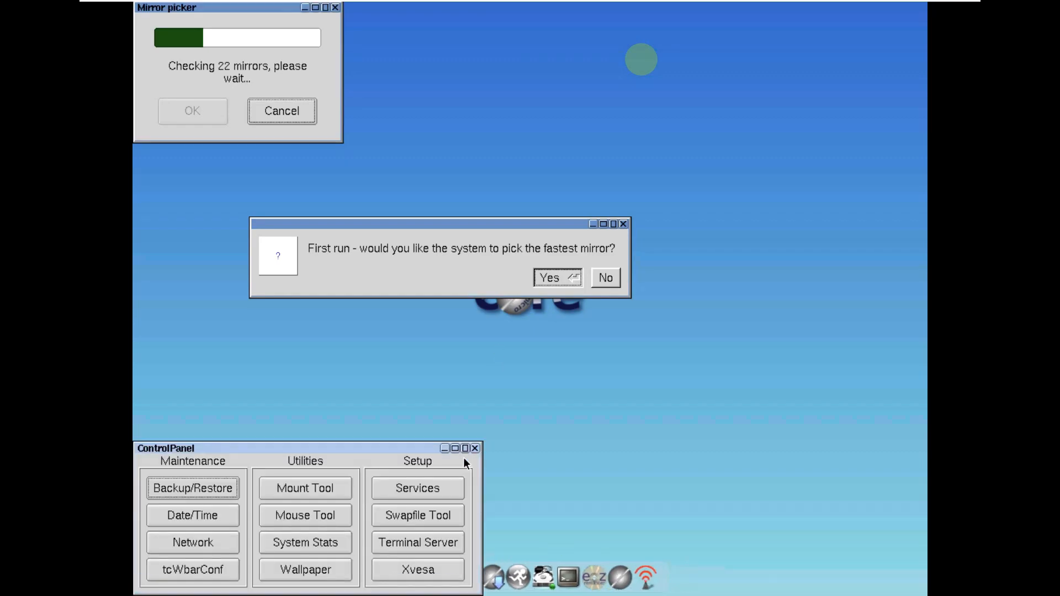
drag(339, 448, 424, 344)
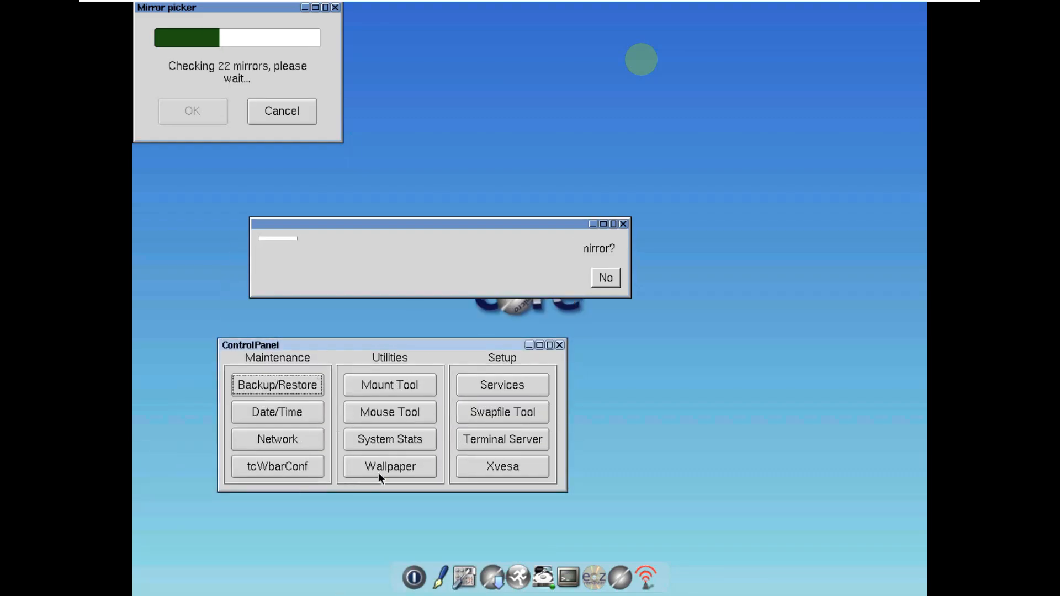
- Give the desktop a blue vertical gradient wallpaper and move the blank window top-right
click(381, 469)
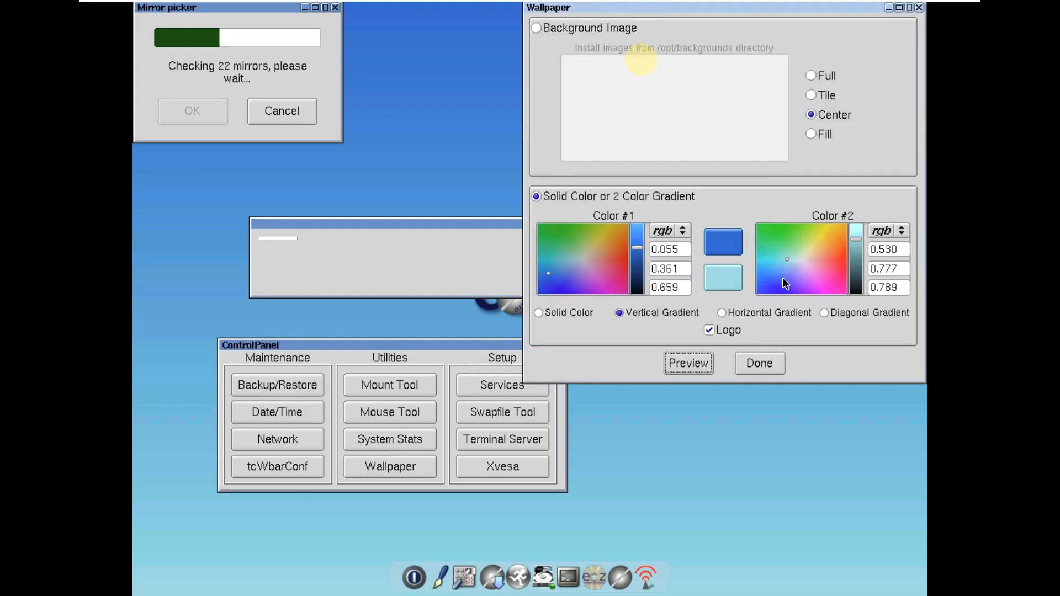
click(785, 253)
mouse_move(788, 258)
mouse_down()
mouse_move(848, 226)
mouse_move(761, 280)
mouse_move(774, 280)
mouse_up()
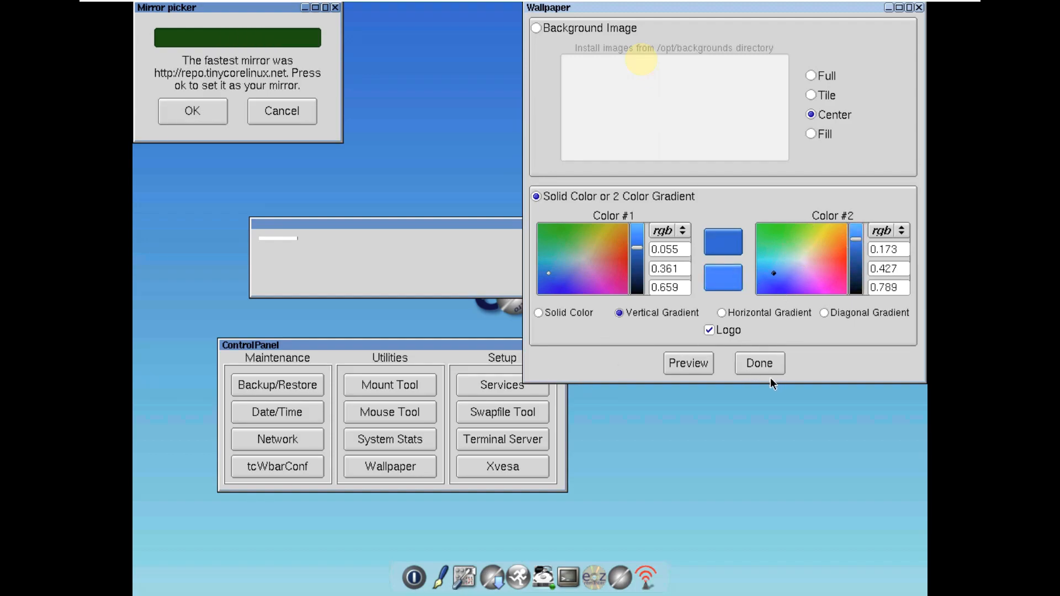
click(757, 367)
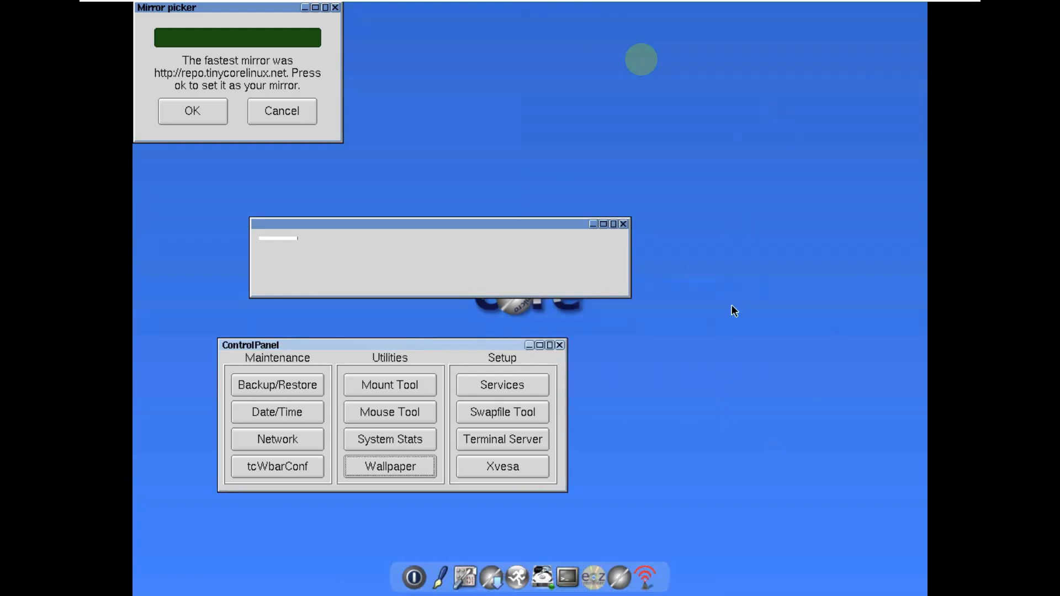
drag(417, 224, 659, 76)
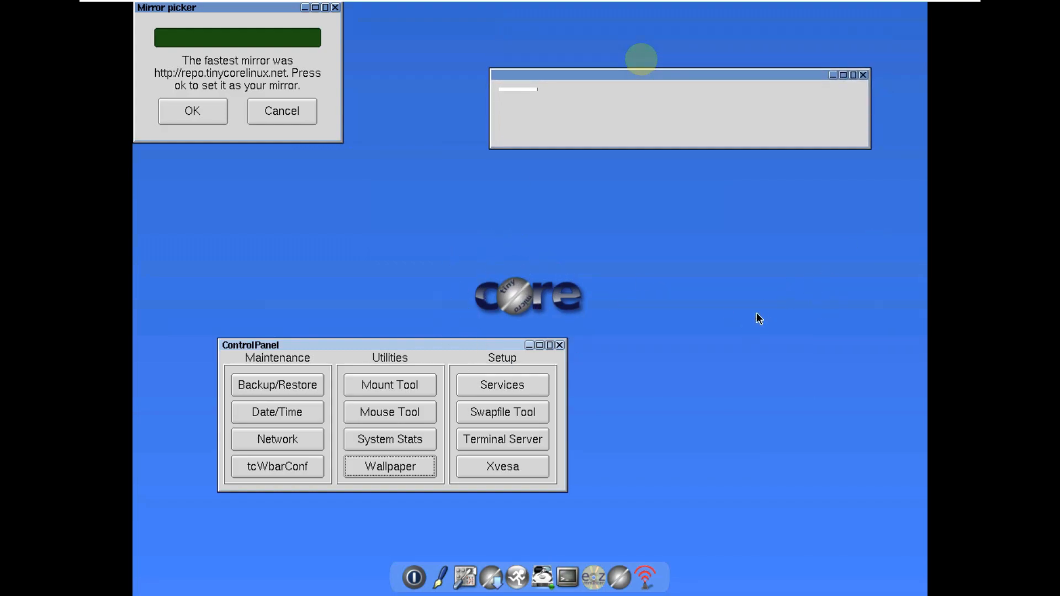
- Change the gradient's second colour to cyan and reposition the Control Panel
click(410, 468)
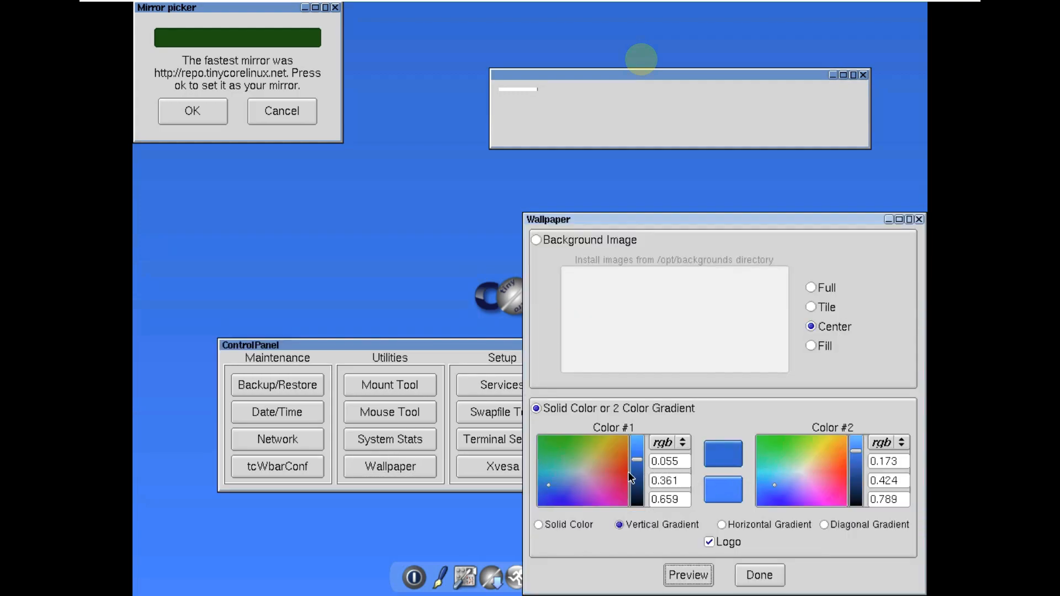
click(771, 472)
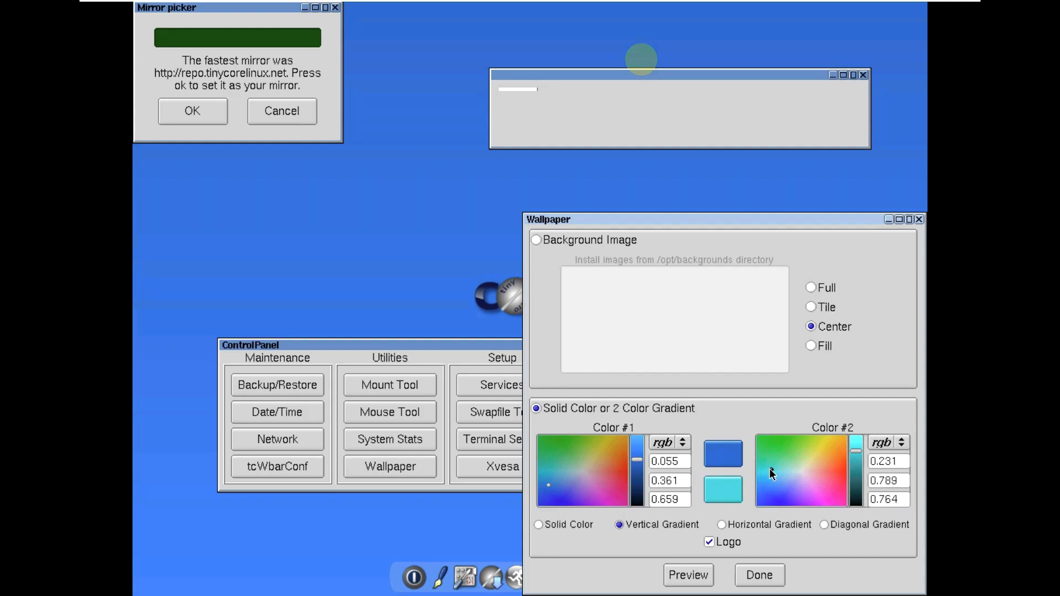
click(767, 467)
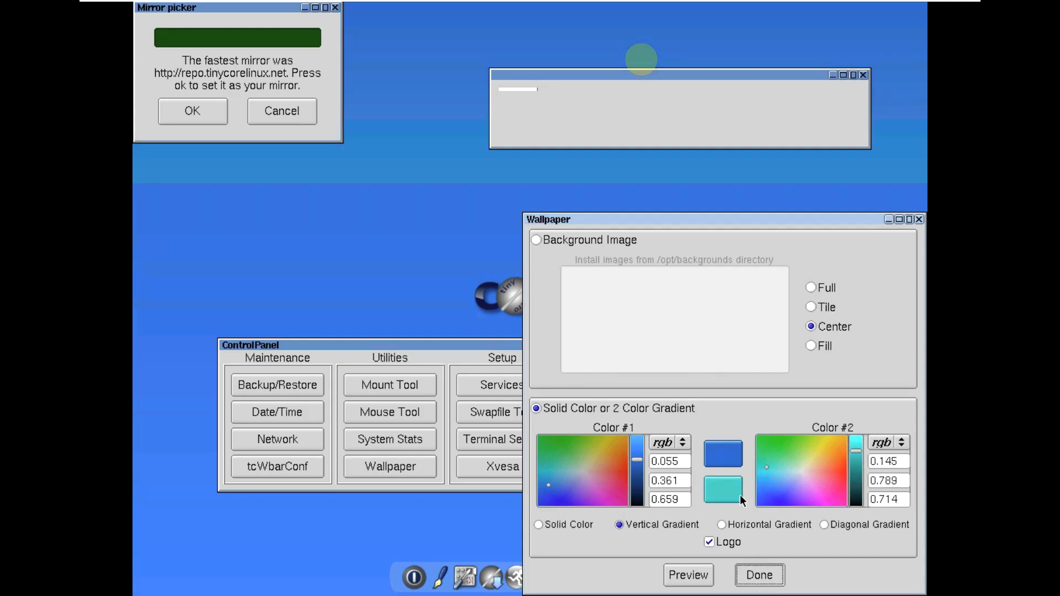
click(755, 574)
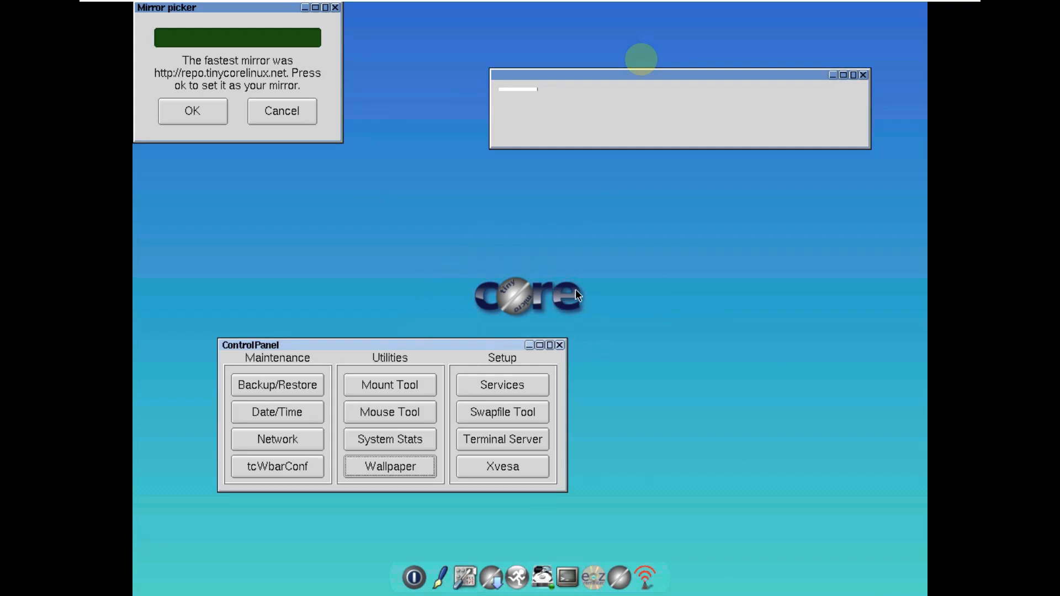
mouse_move(530, 2)
drag(454, 347, 563, 349)
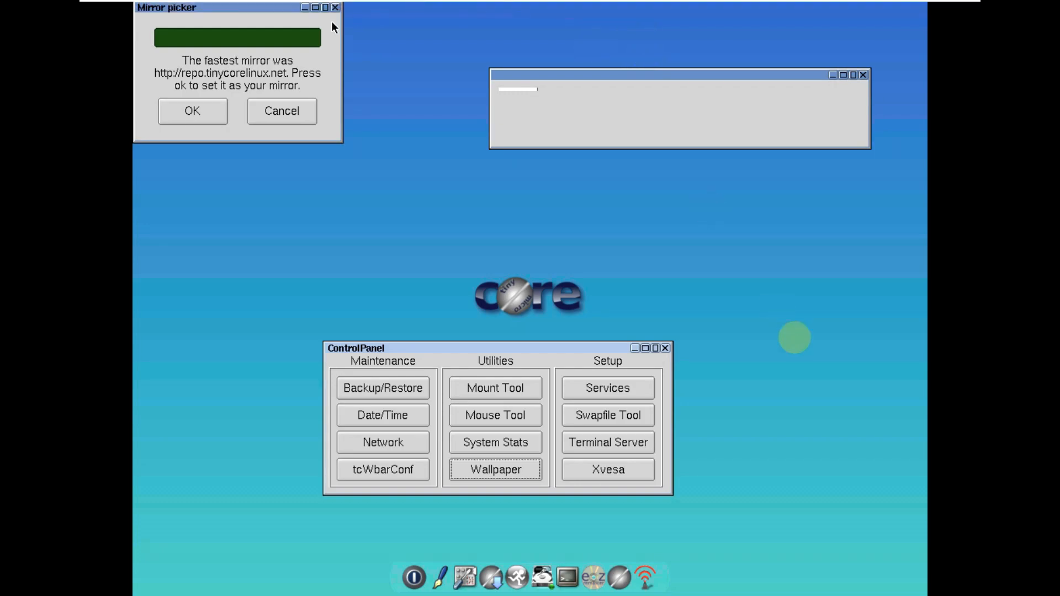
drag(500, 348, 537, 275)
click(552, 369)
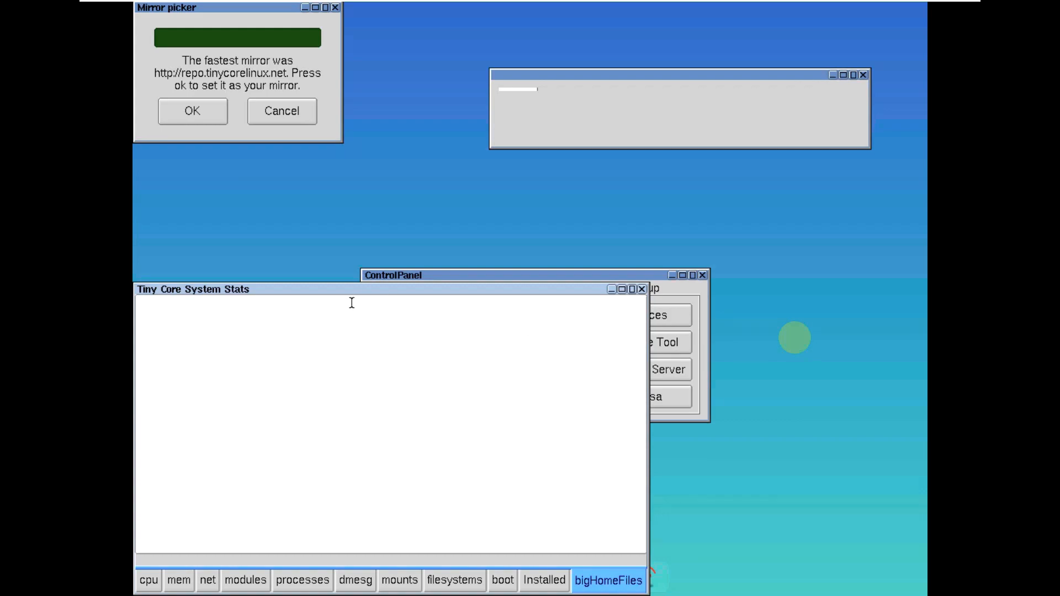
drag(351, 292, 481, 170)
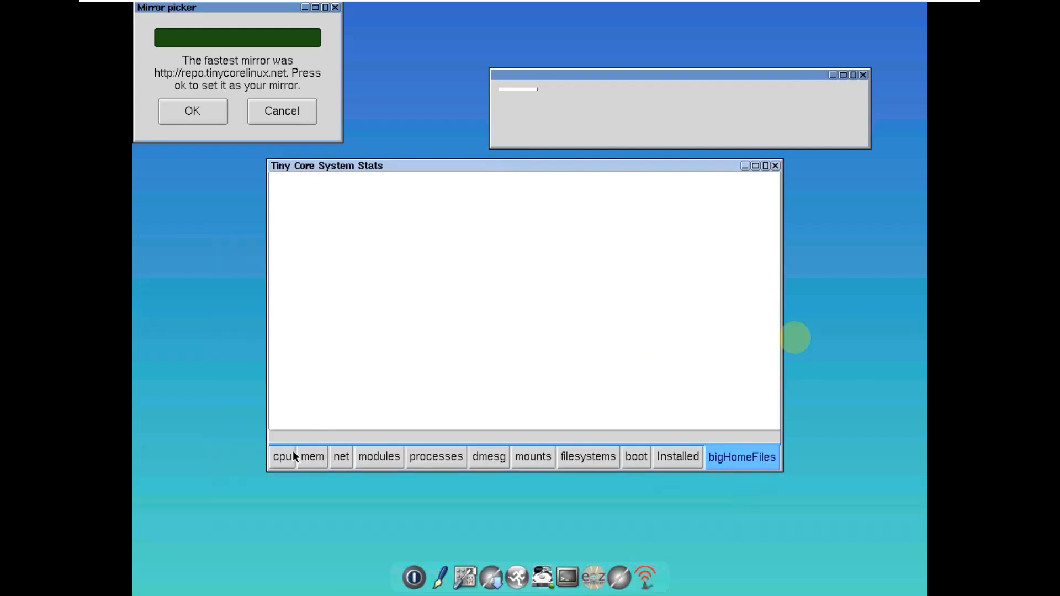
click(286, 456)
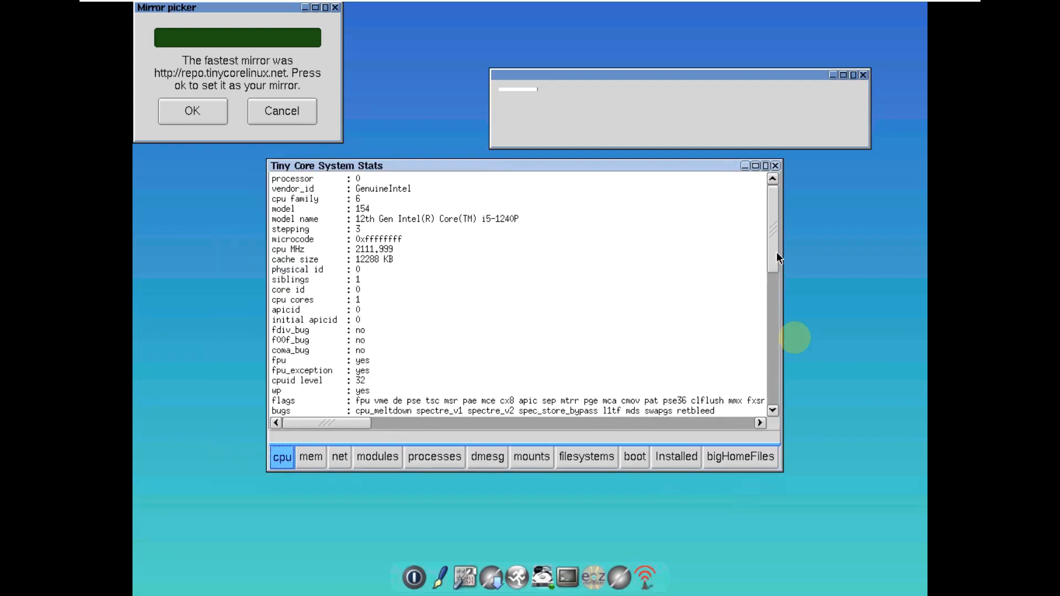
drag(777, 252, 776, 403)
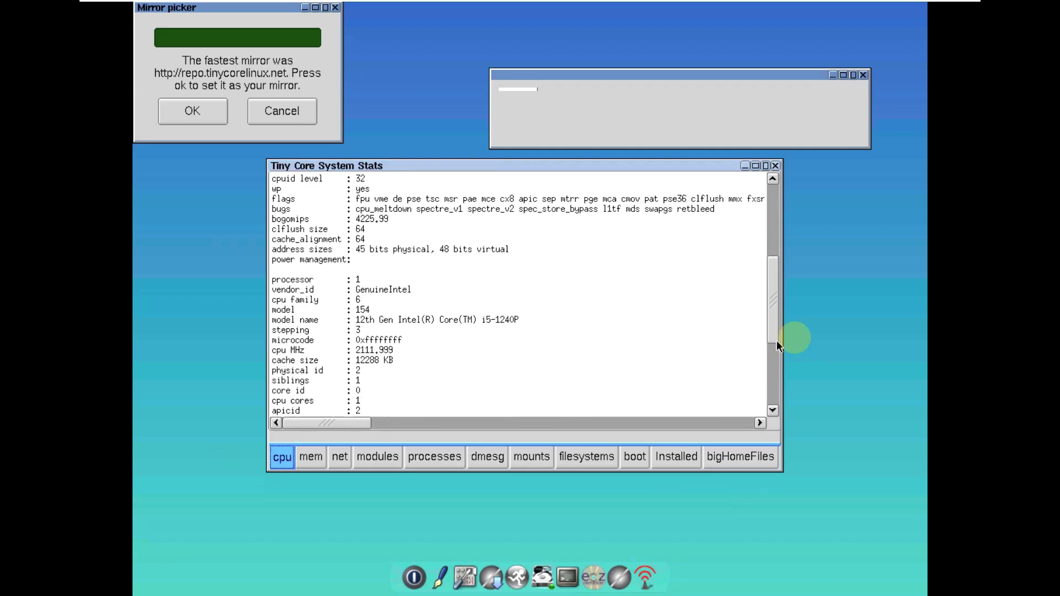
click(312, 456)
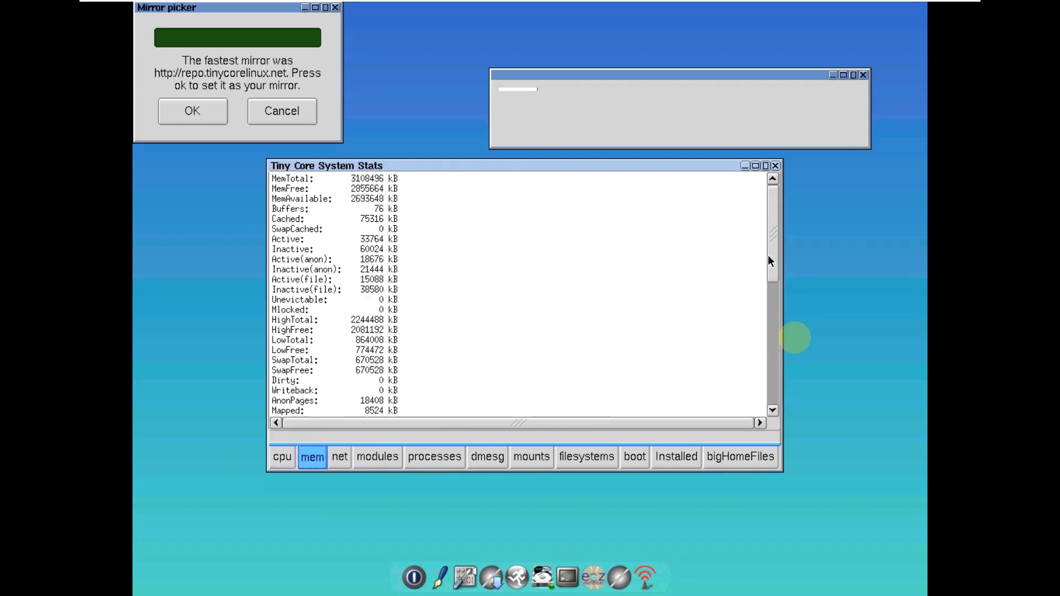
mouse_move(772, 247)
mouse_down()
mouse_move(775, 390)
mouse_move(771, 191)
mouse_up()
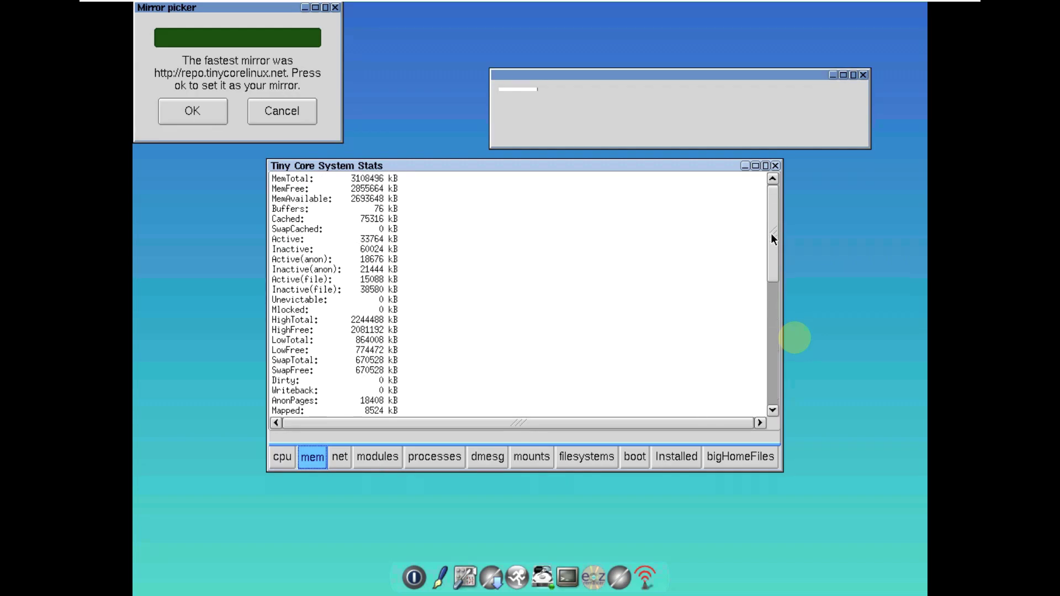
click(342, 456)
click(377, 457)
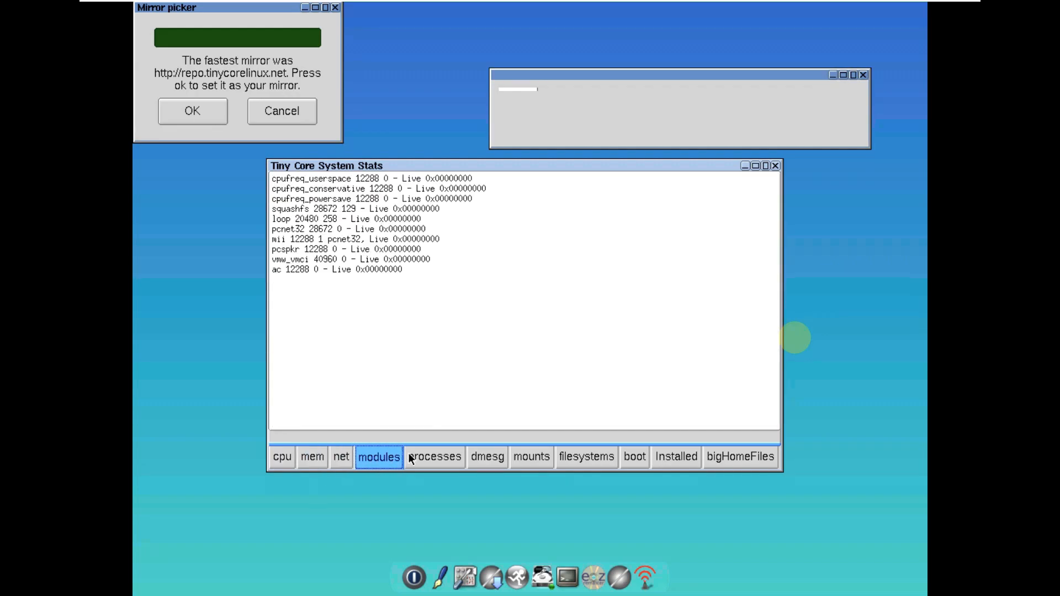
click(436, 458)
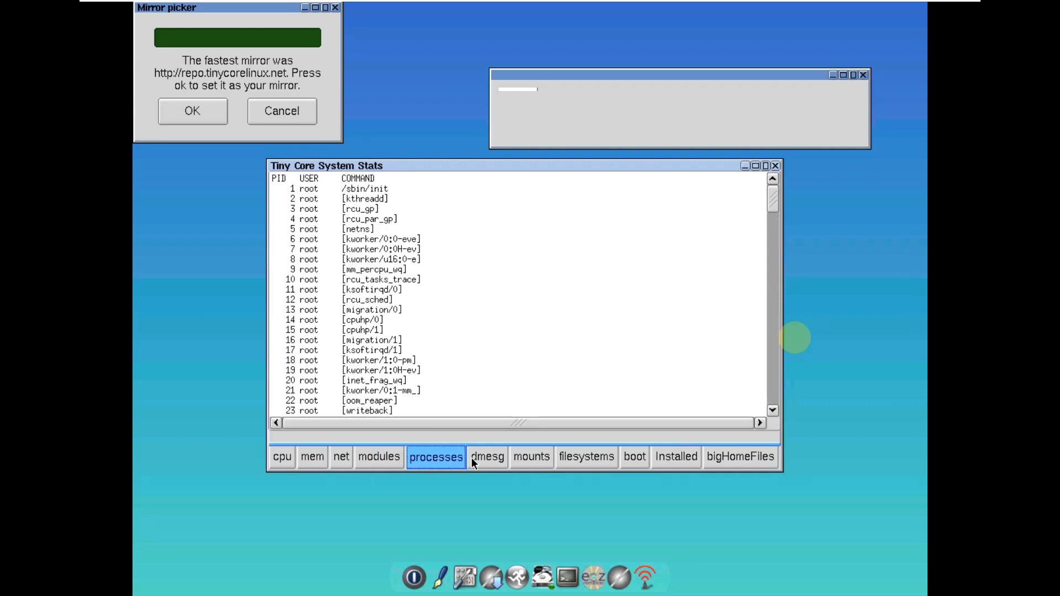
click(488, 459)
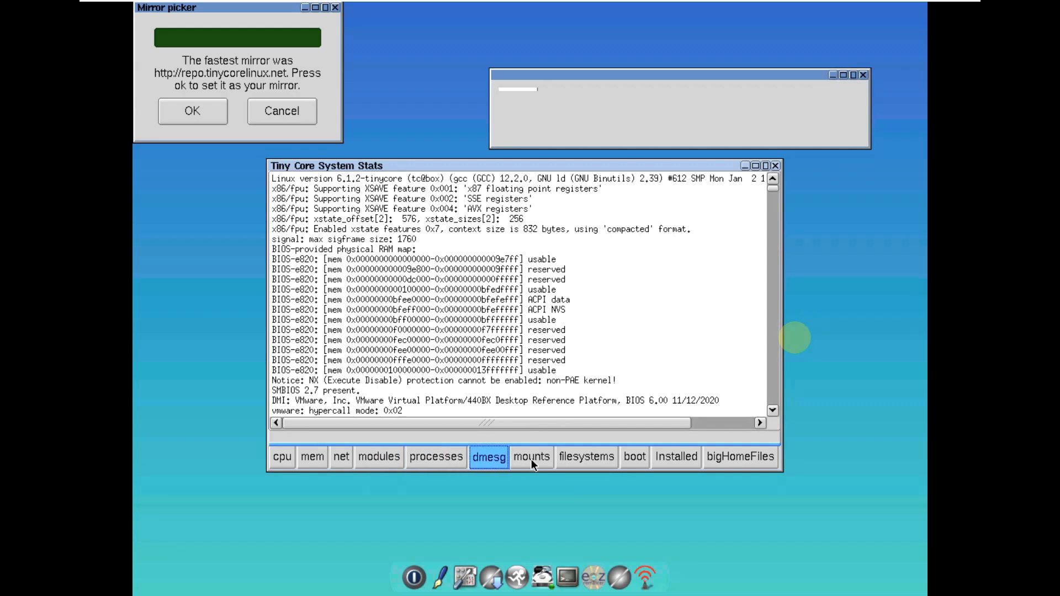
click(531, 459)
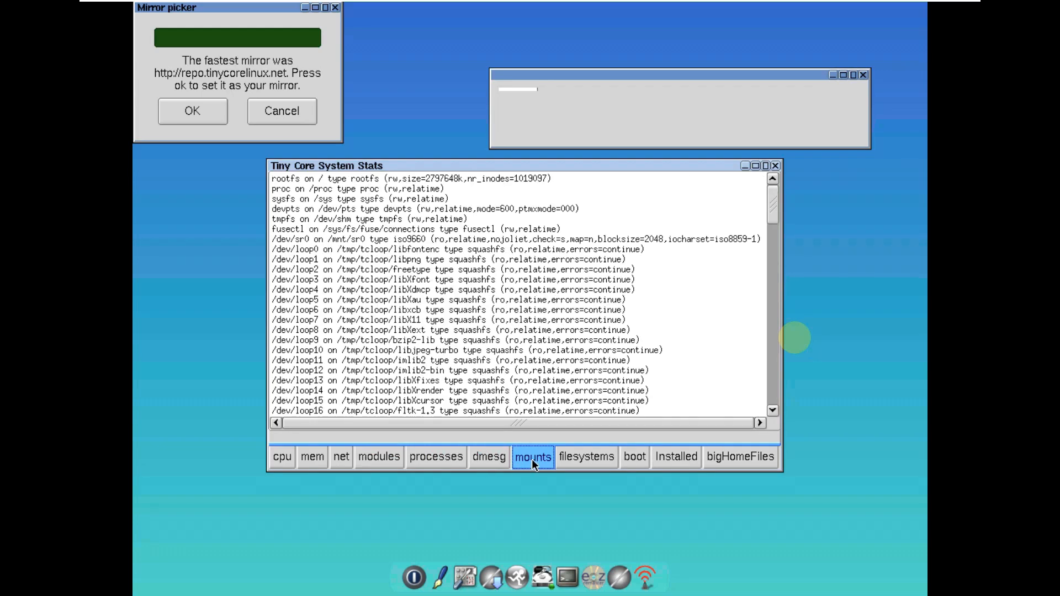
click(598, 456)
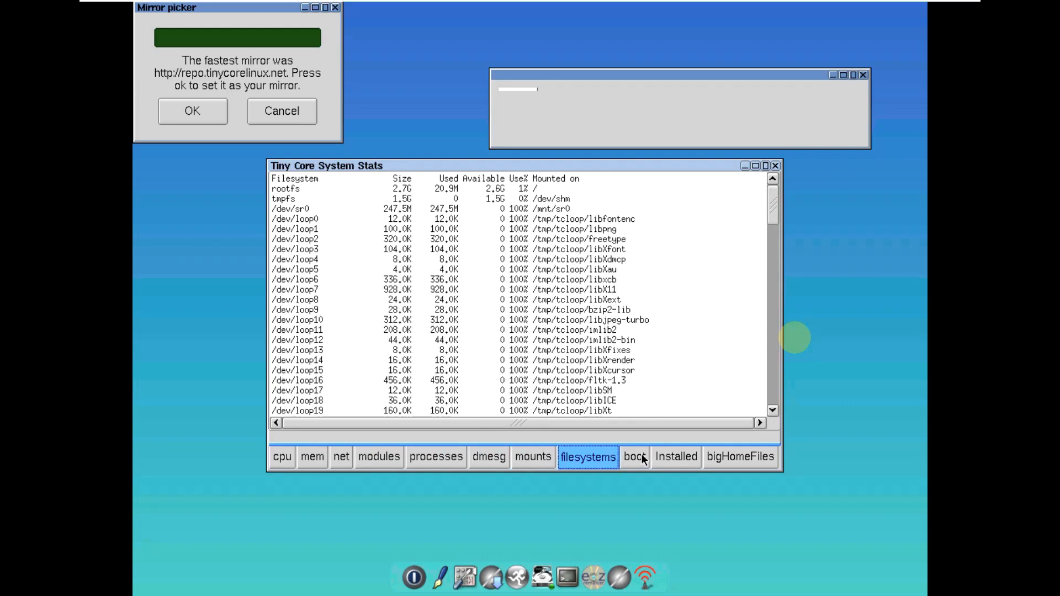
click(636, 456)
click(672, 455)
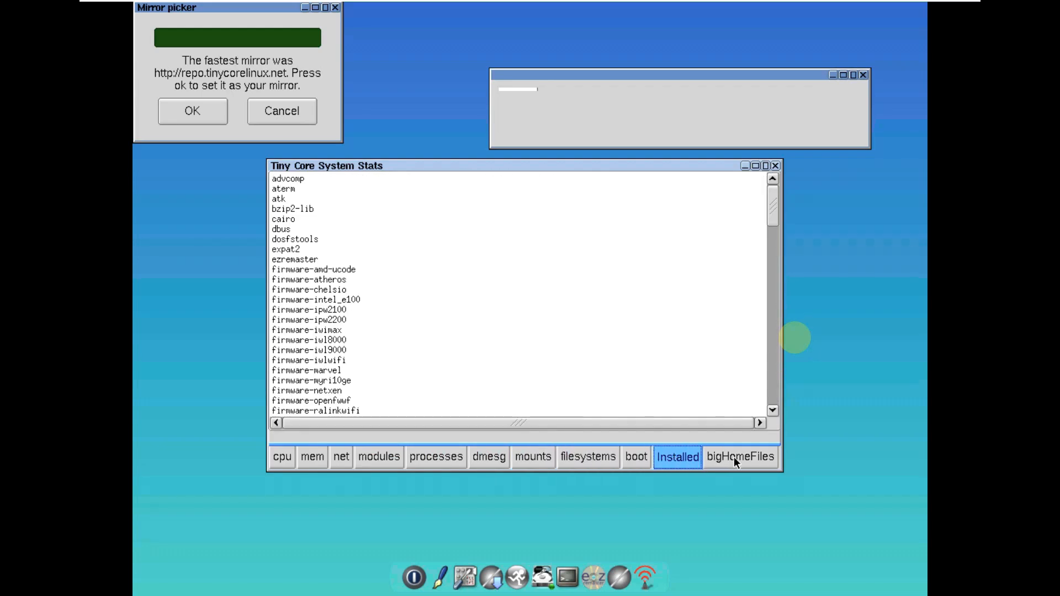
click(734, 456)
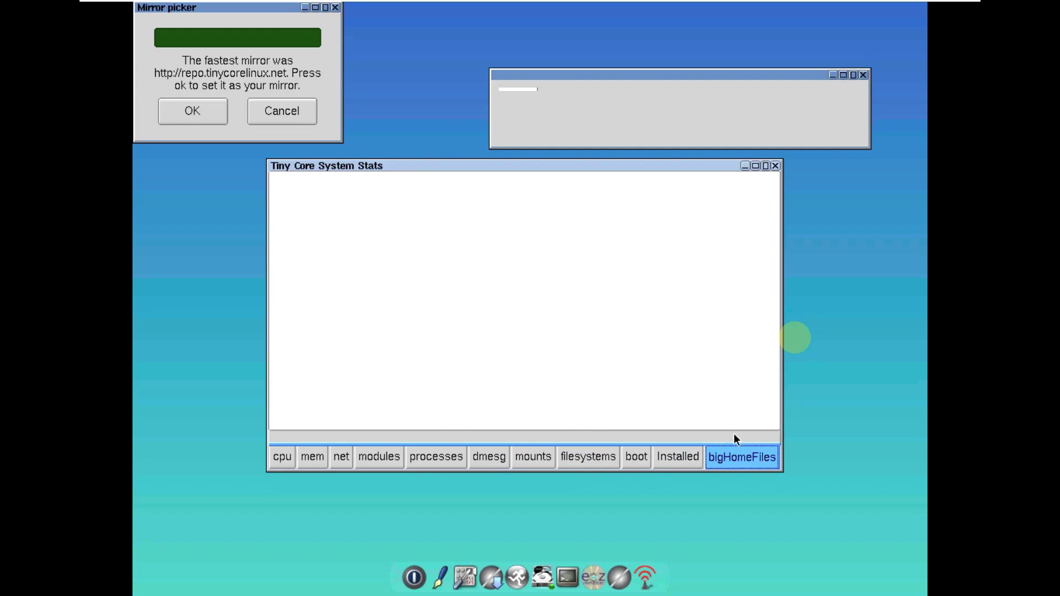
click(776, 166)
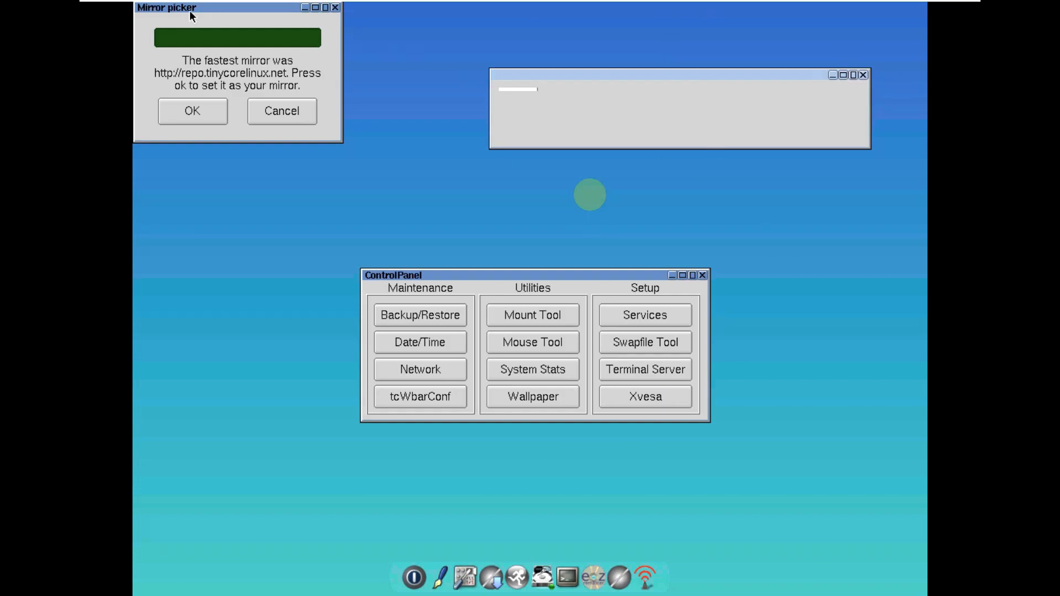
- Accept the fastest mirror, centre the Apps browser and glance at its main menu
click(192, 110)
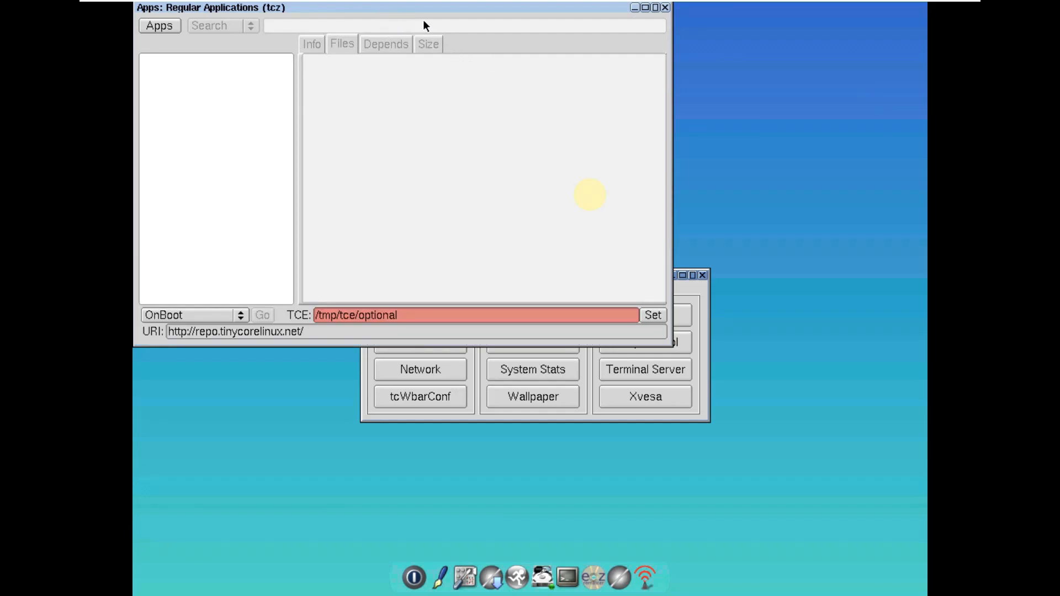
drag(409, 11, 566, 84)
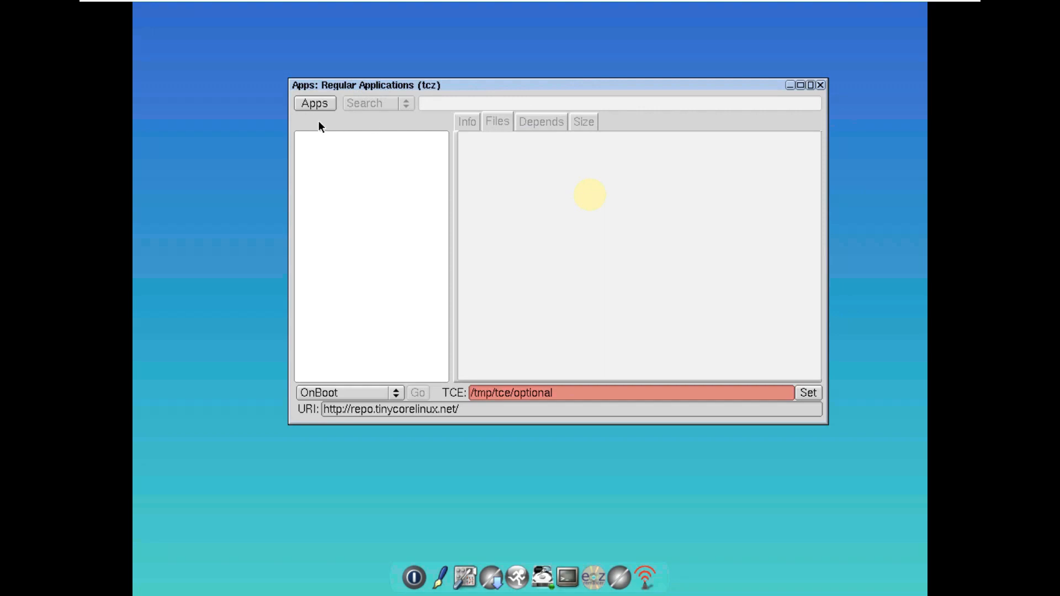
click(314, 103)
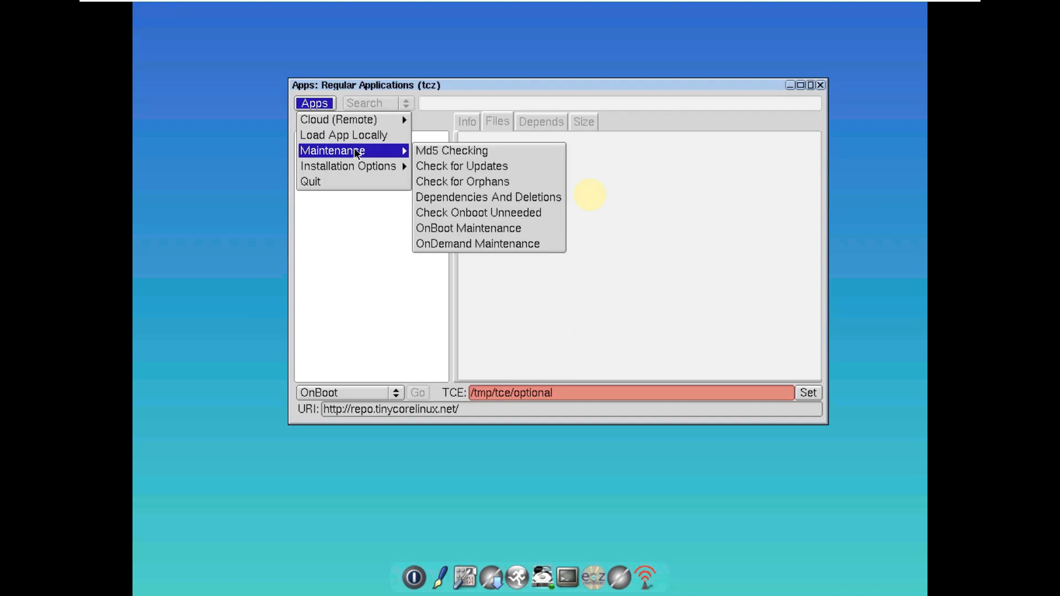
mouse_move(348, 165)
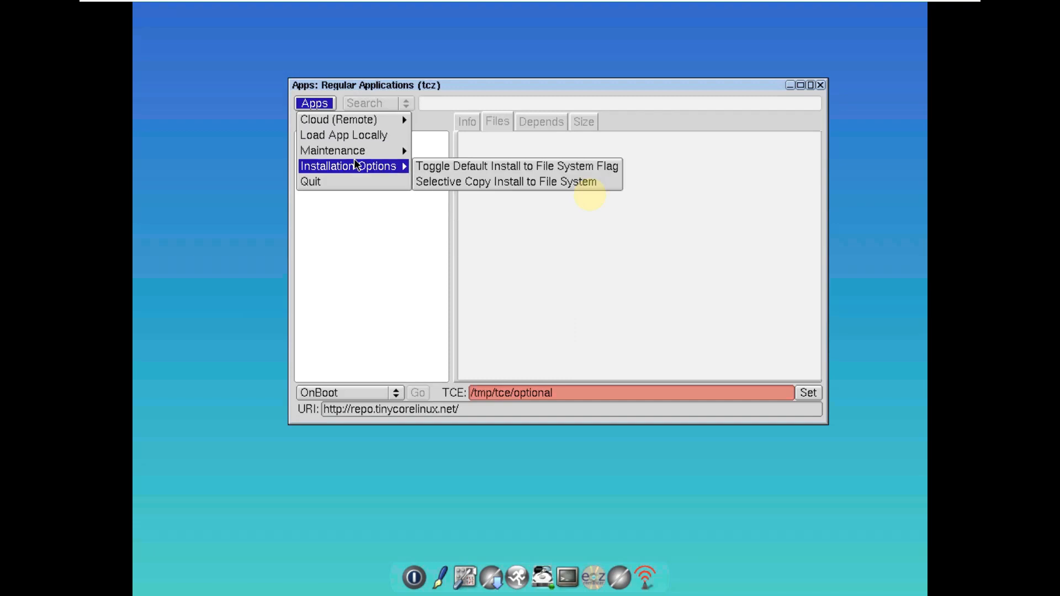
click(555, 263)
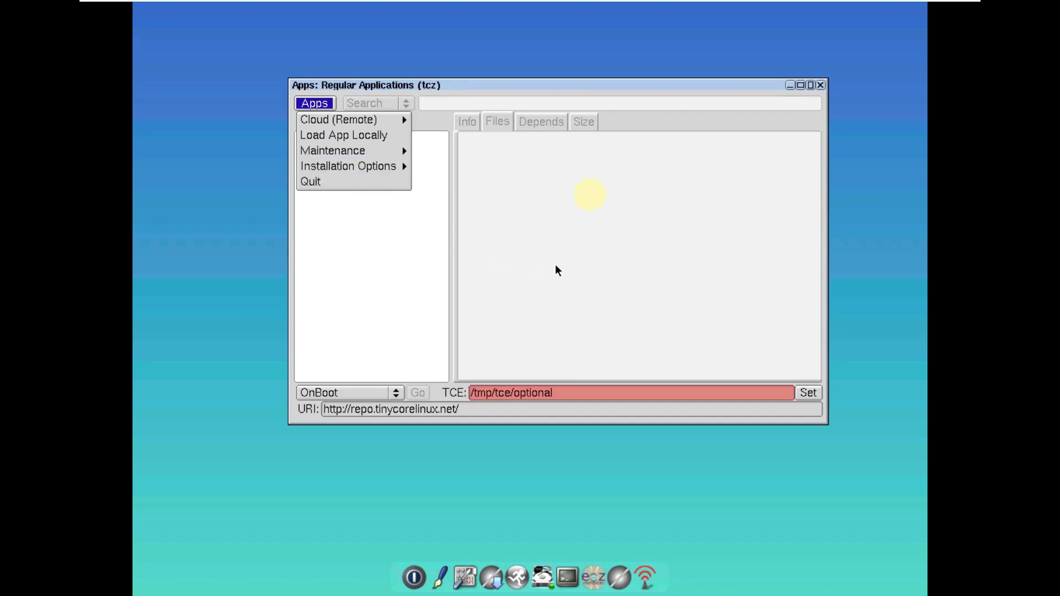
- Cycle through the install modes and keep Download Only
click(336, 398)
click(339, 403)
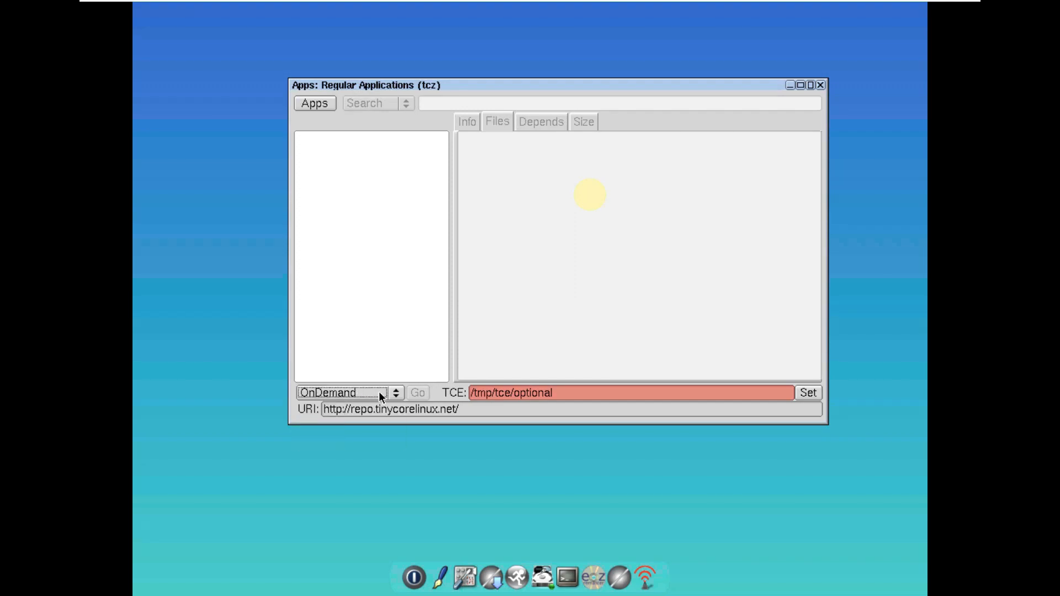
click(378, 392)
click(377, 409)
click(361, 393)
click(365, 393)
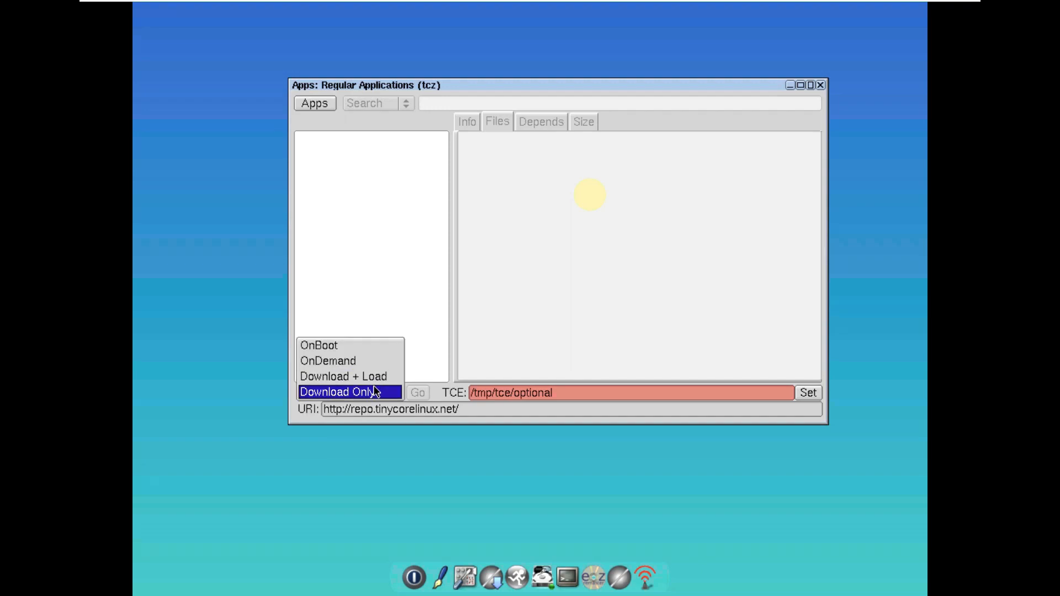
click(348, 391)
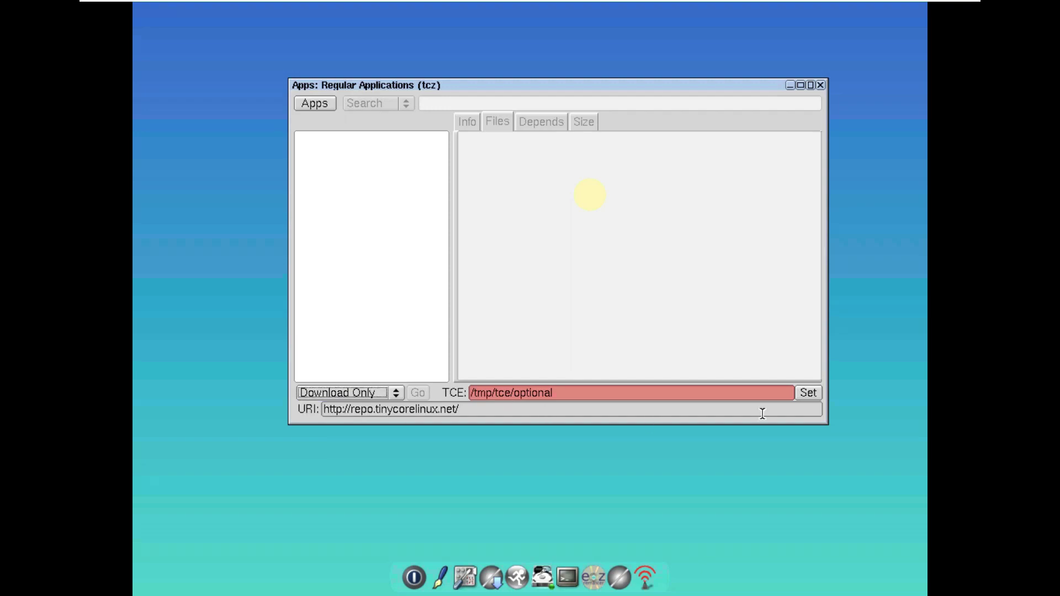
- Set the extension directory to /mnt/sr0 and select the repository address
click(806, 392)
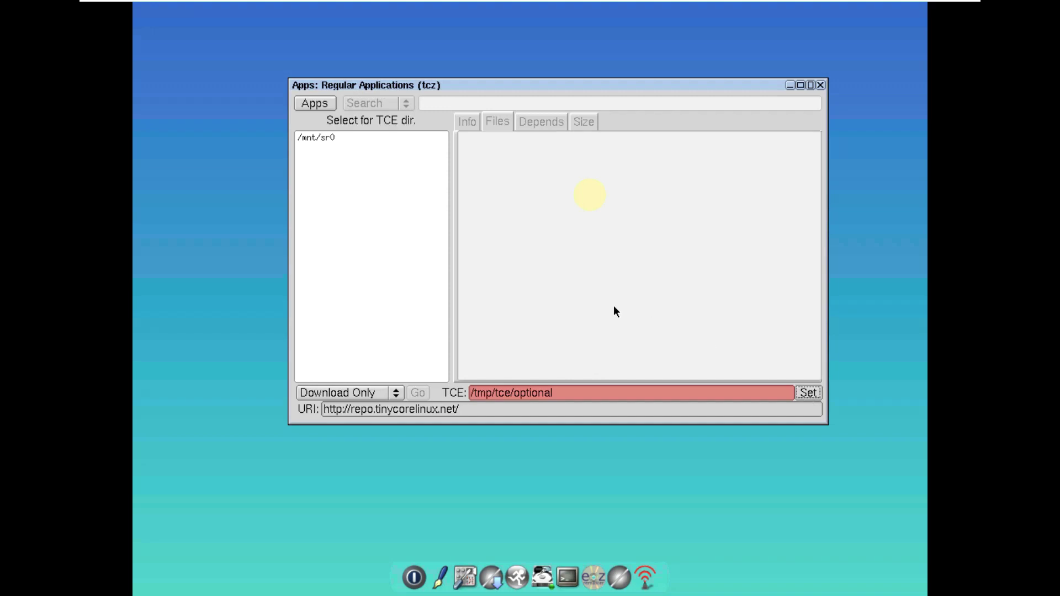
click(323, 138)
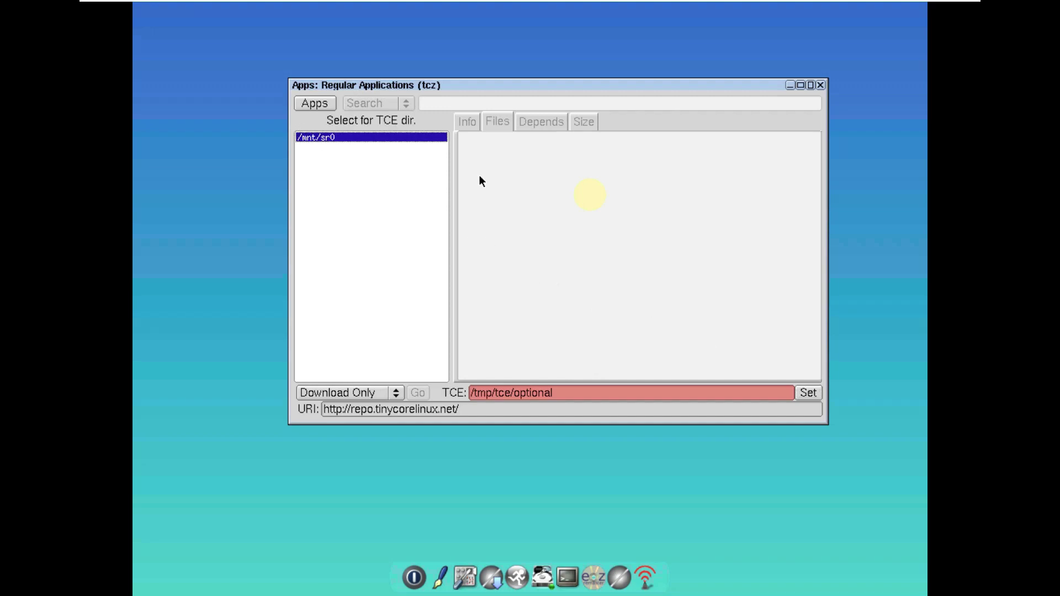
click(364, 389)
click(431, 405)
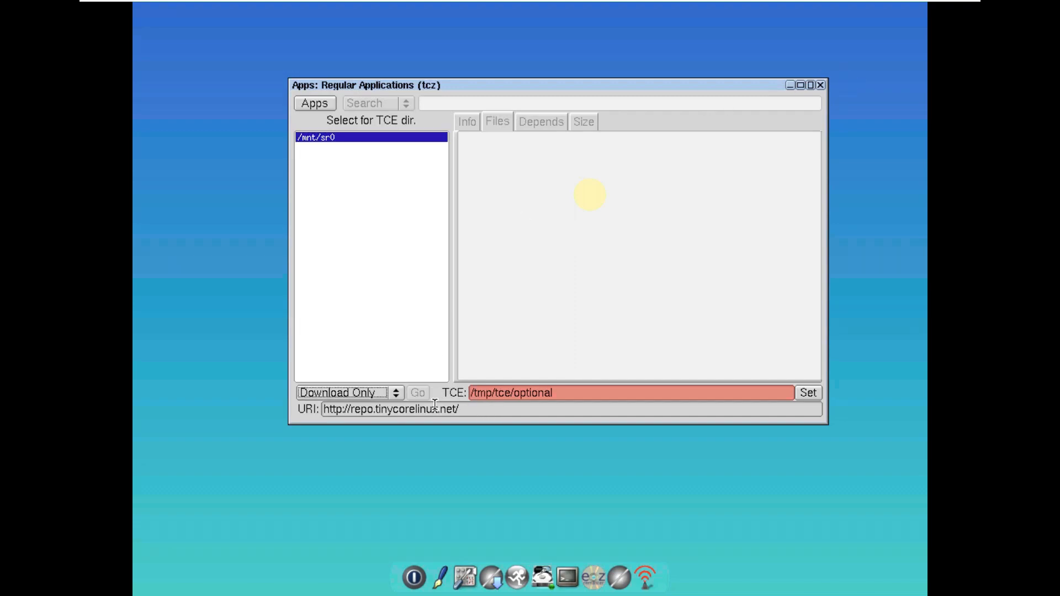
drag(463, 409, 323, 409)
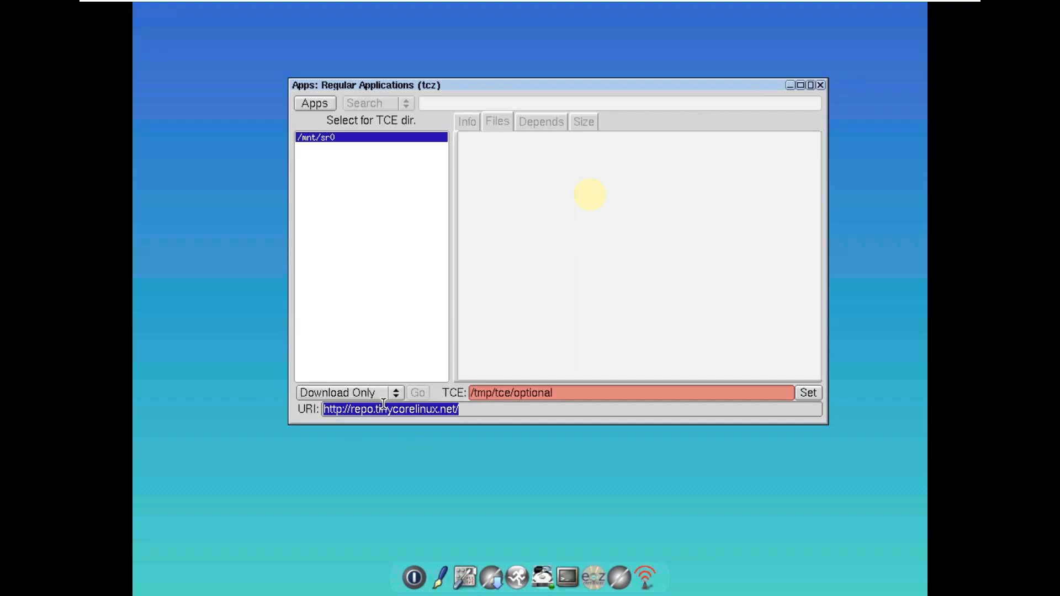
click(821, 84)
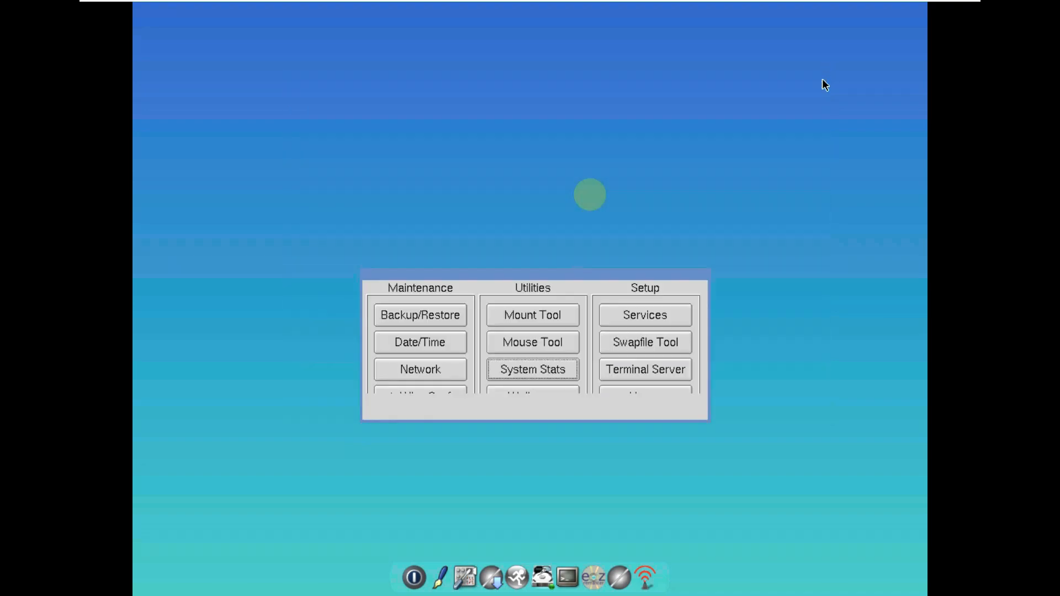
click(557, 340)
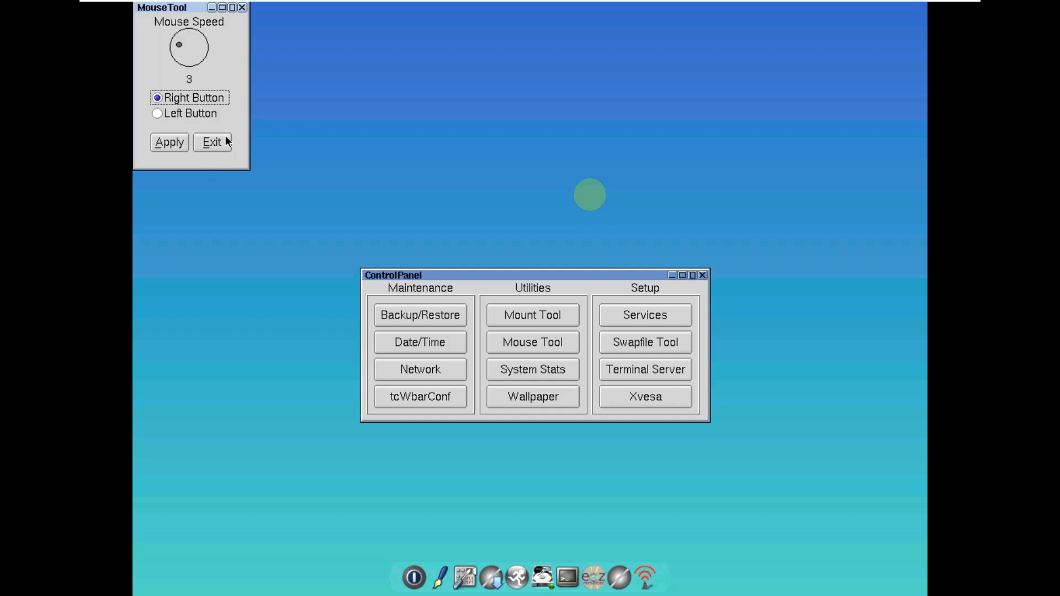
click(226, 139)
click(422, 319)
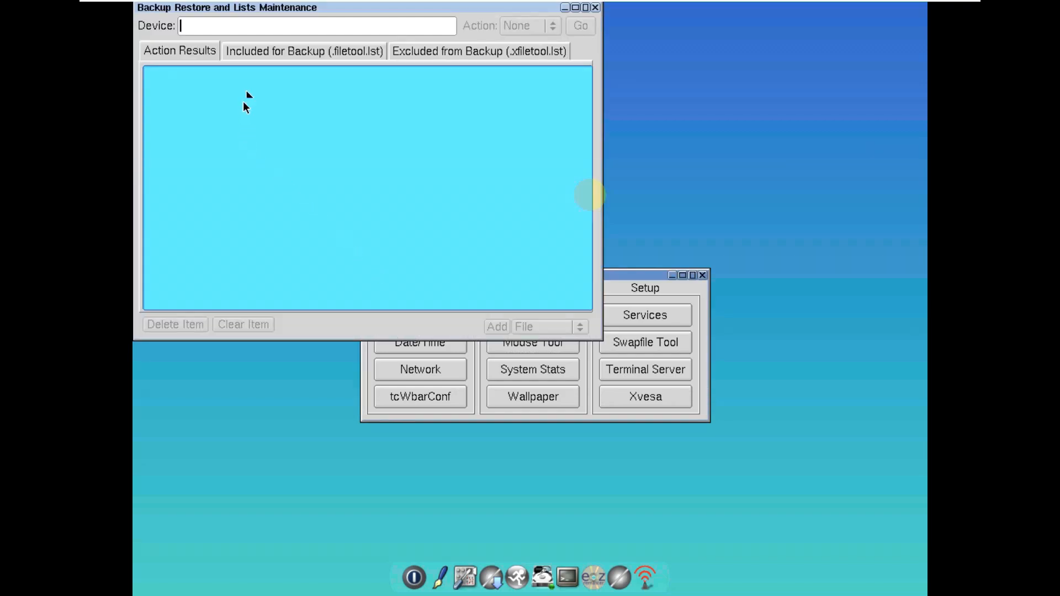
click(594, 7)
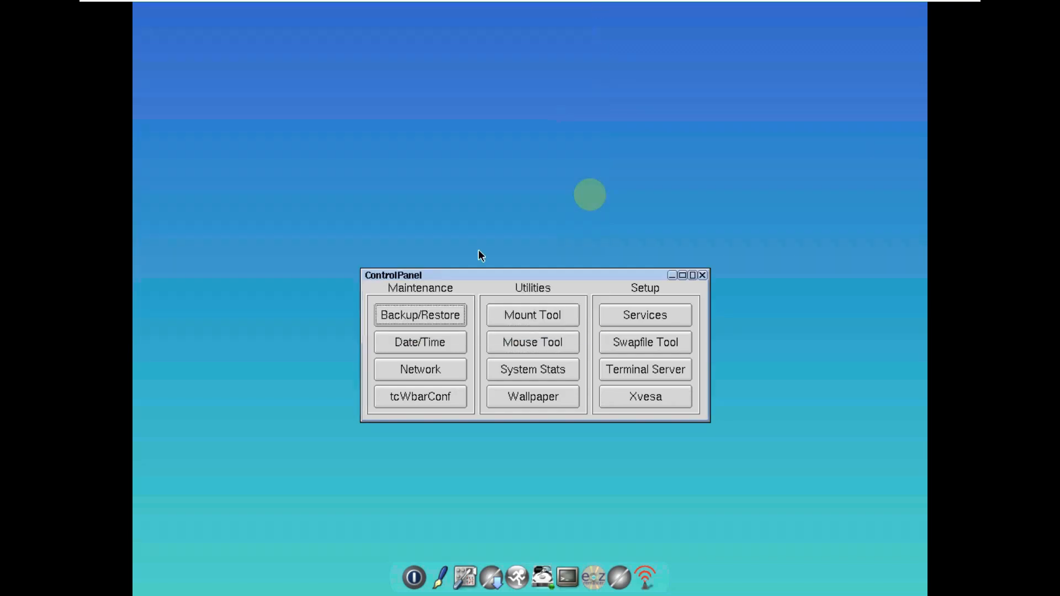
click(420, 343)
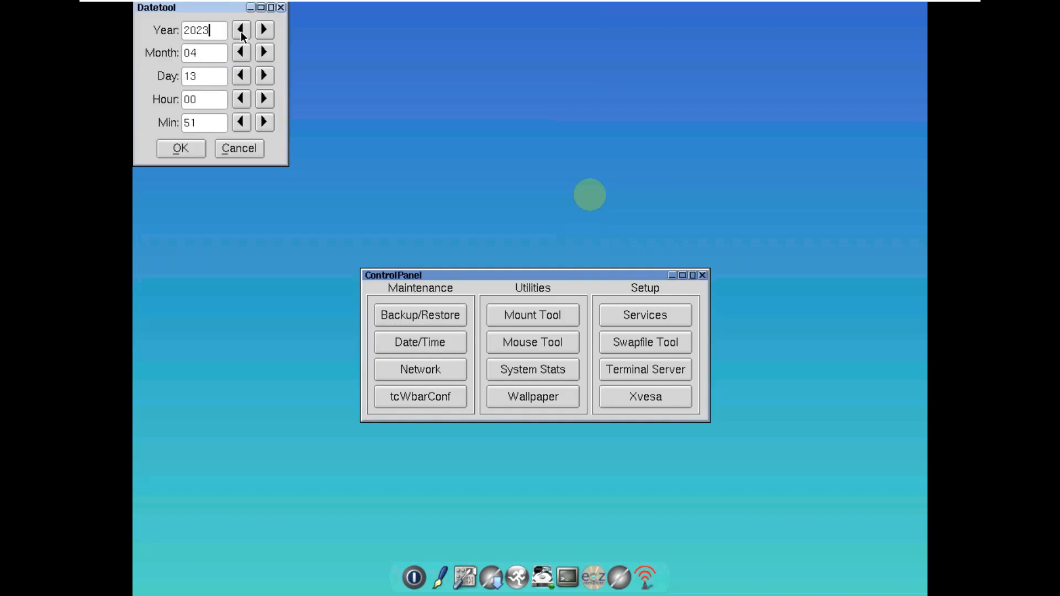
click(253, 152)
click(430, 365)
click(253, 8)
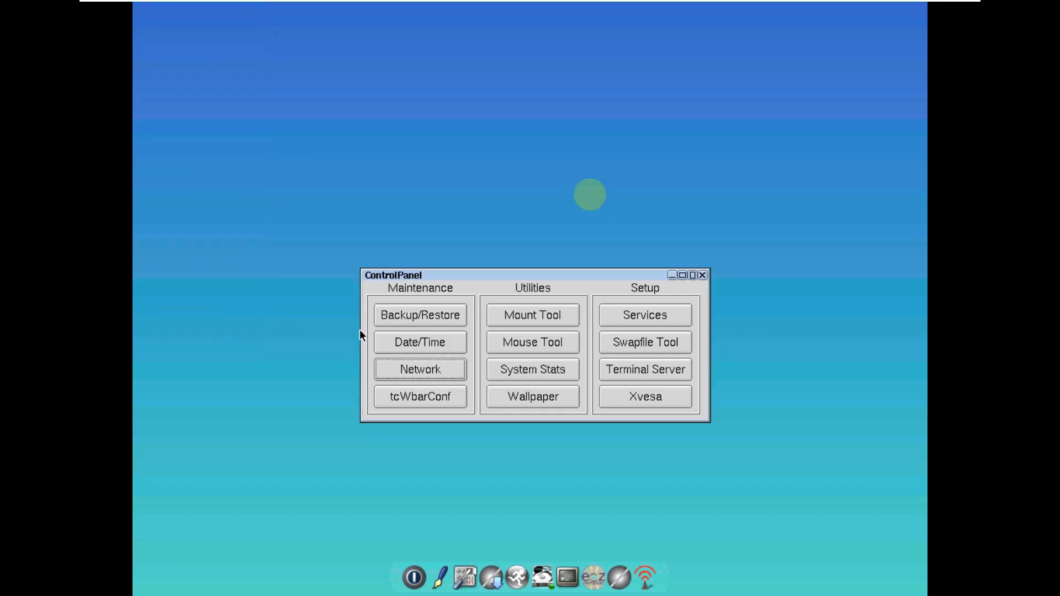
click(409, 402)
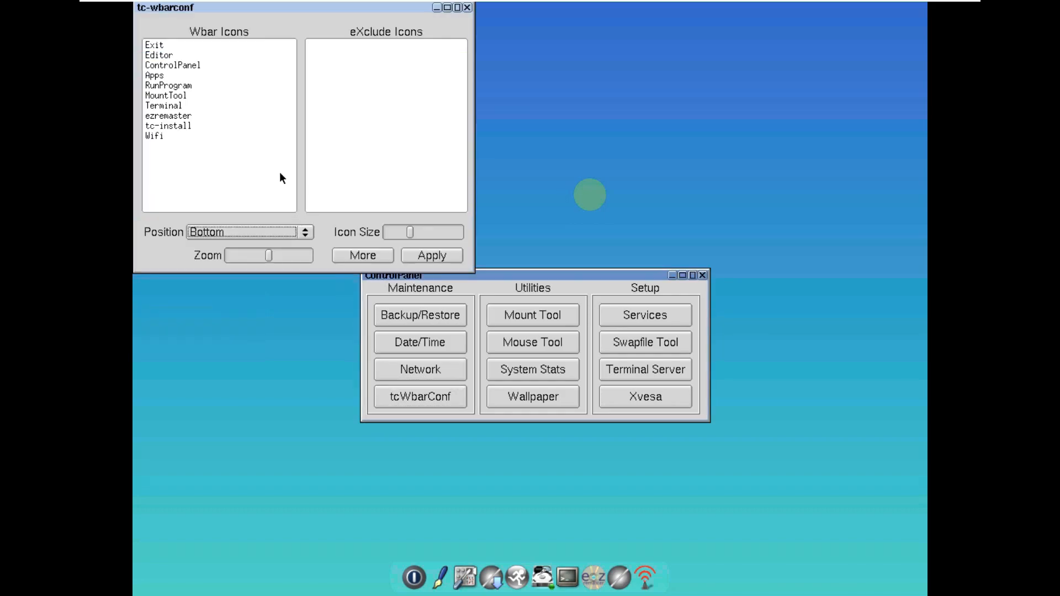
click(164, 44)
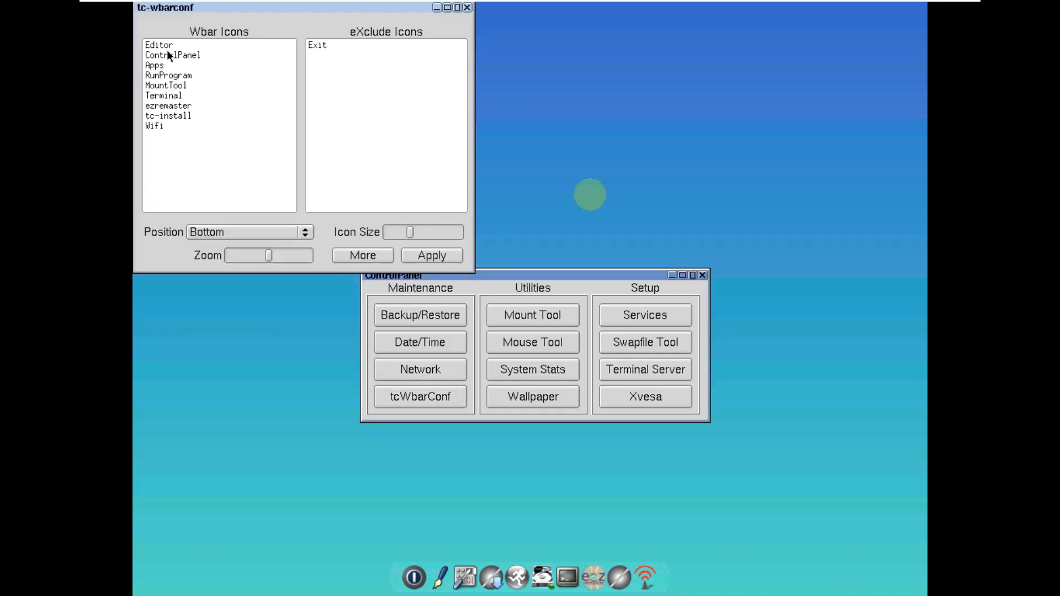
click(310, 45)
click(468, 9)
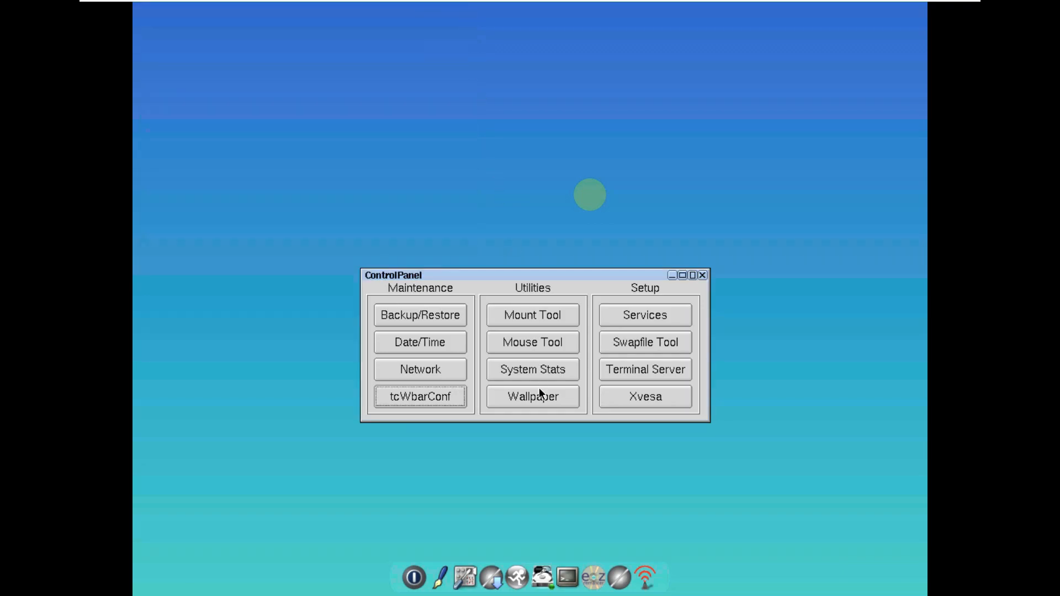
click(545, 311)
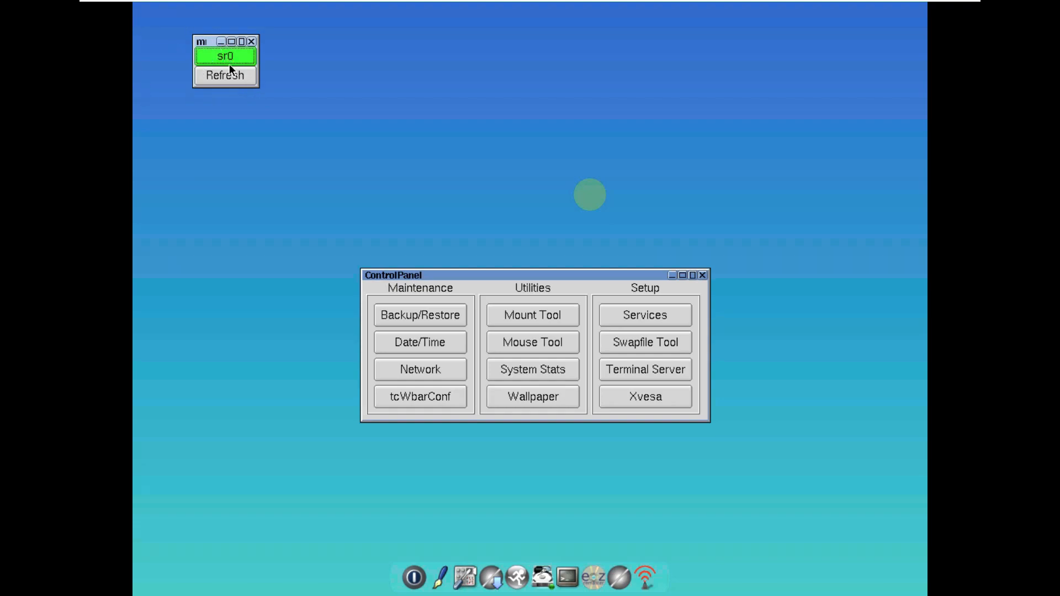
click(254, 41)
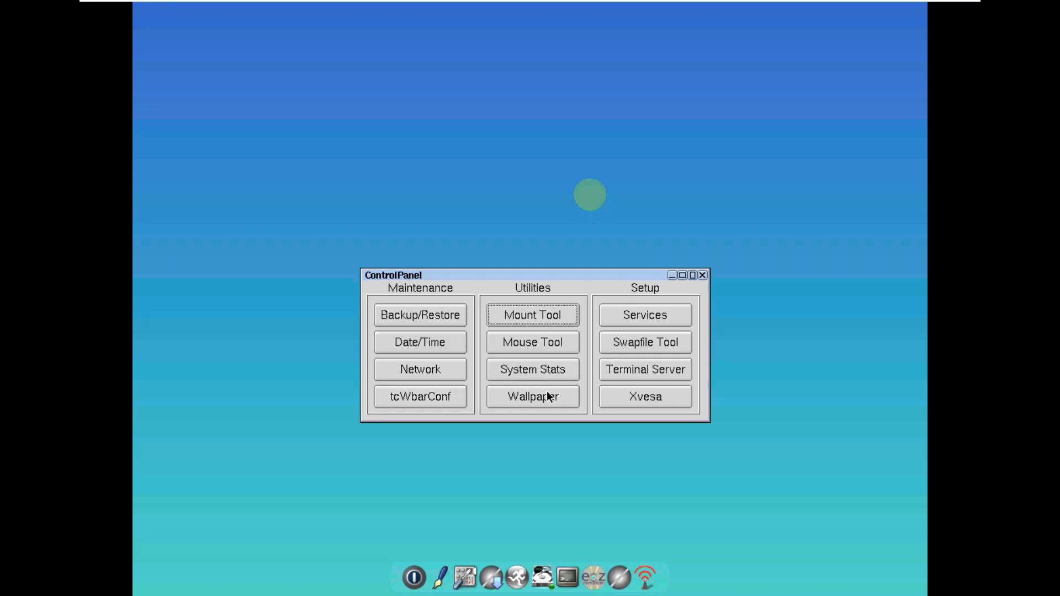
click(654, 319)
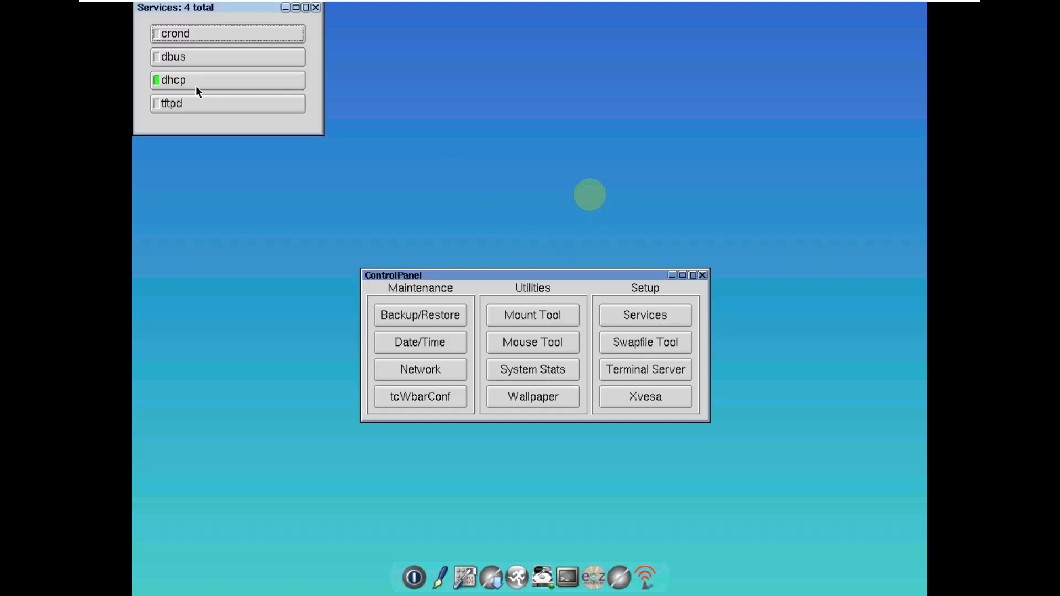
click(316, 7)
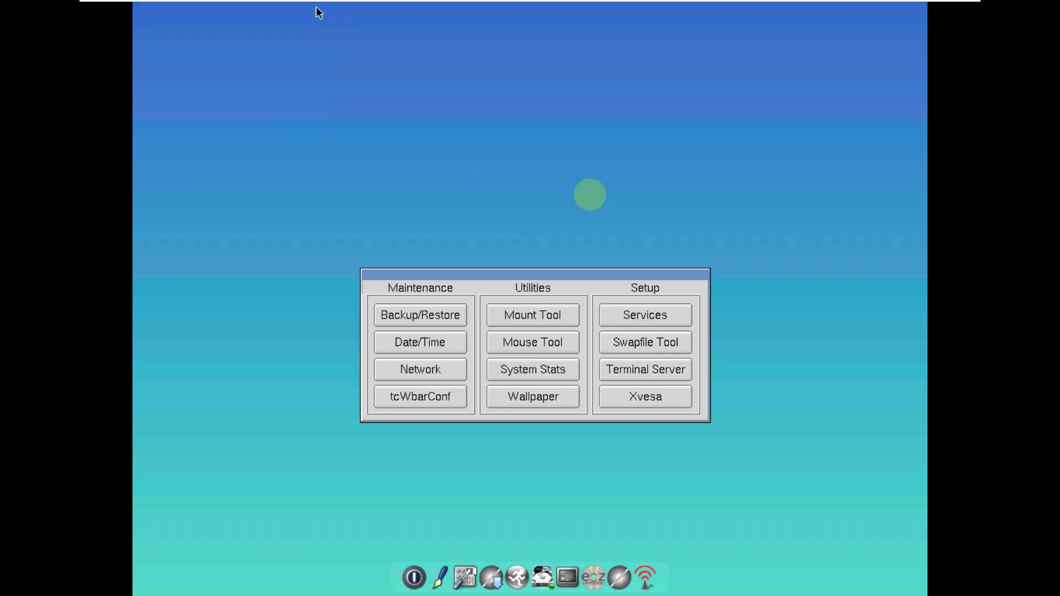
click(642, 340)
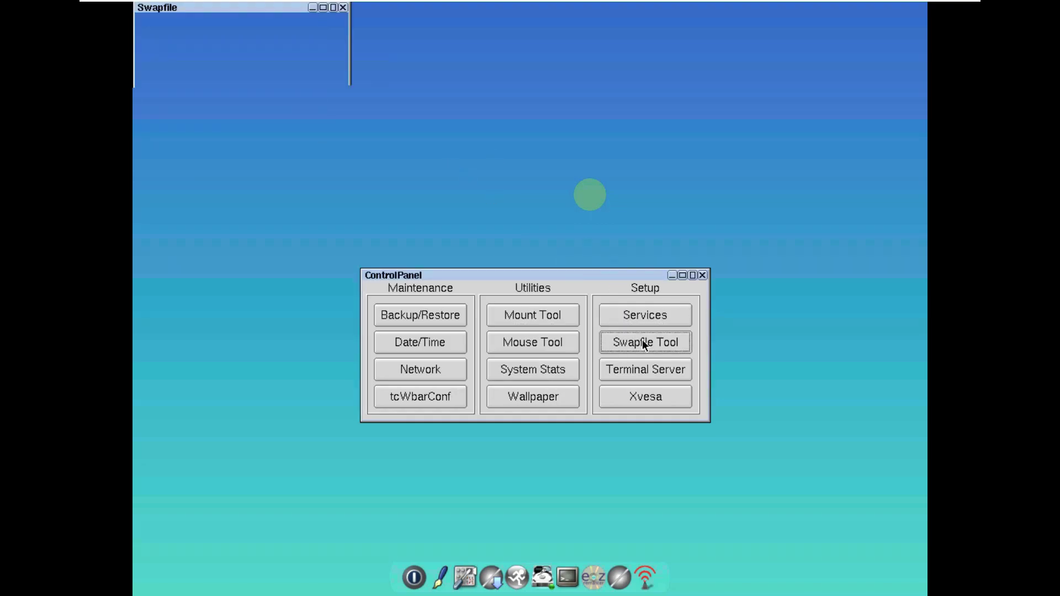
click(343, 8)
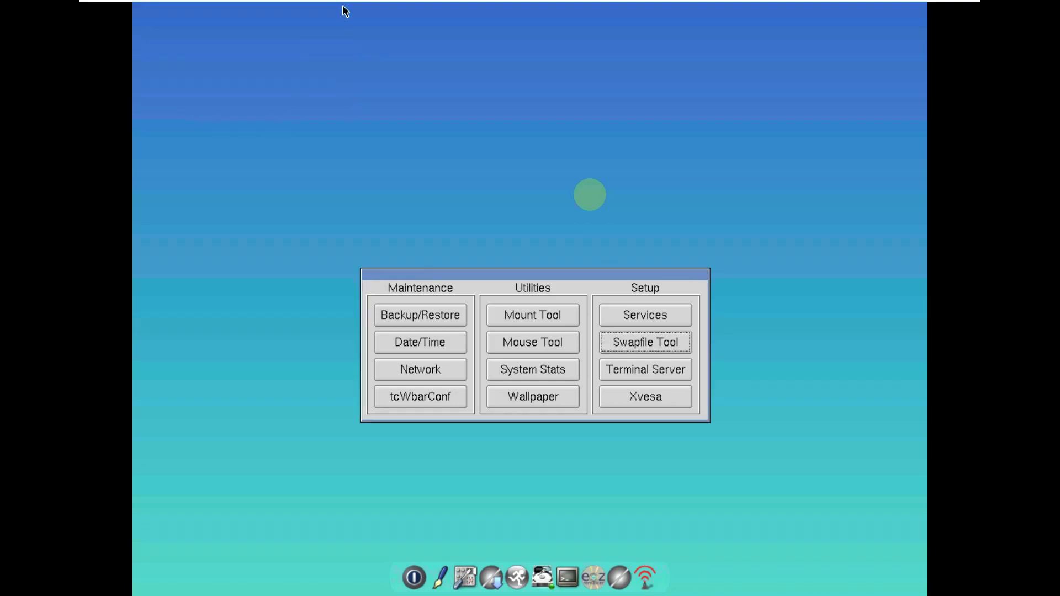
click(660, 369)
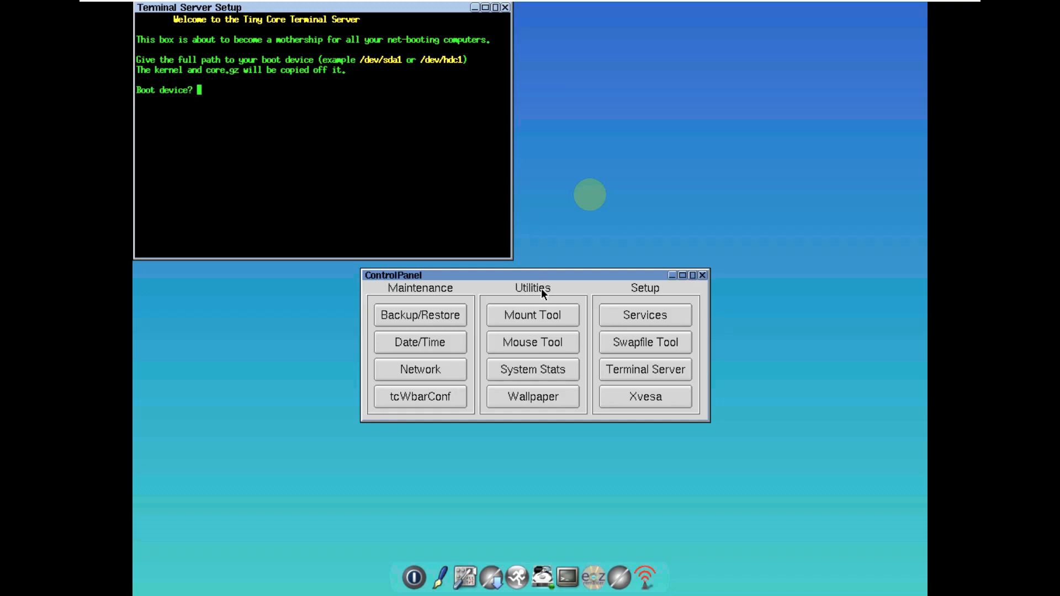
click(670, 399)
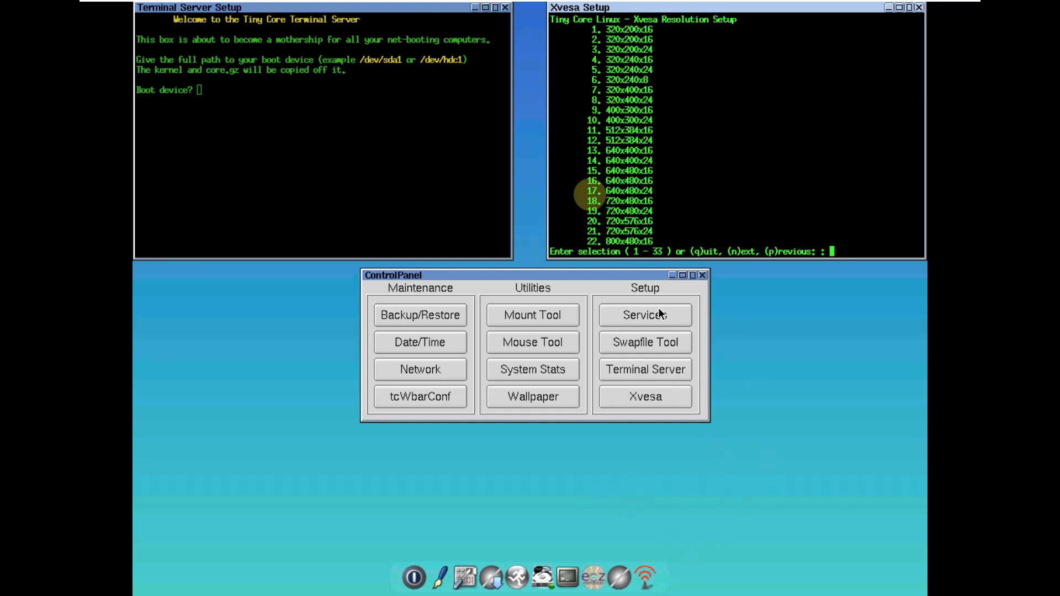
click(506, 10)
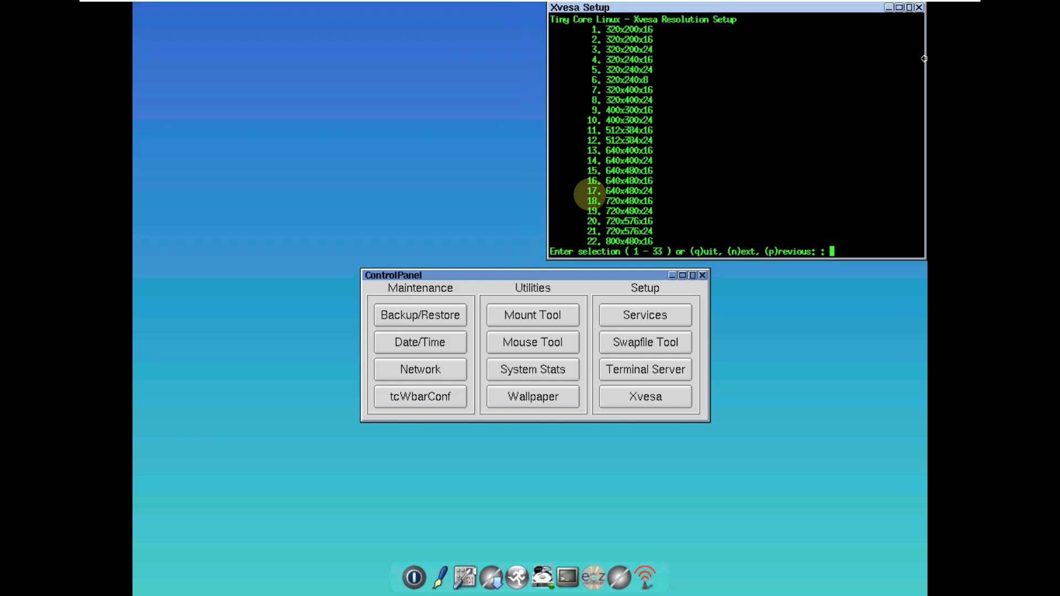
click(919, 7)
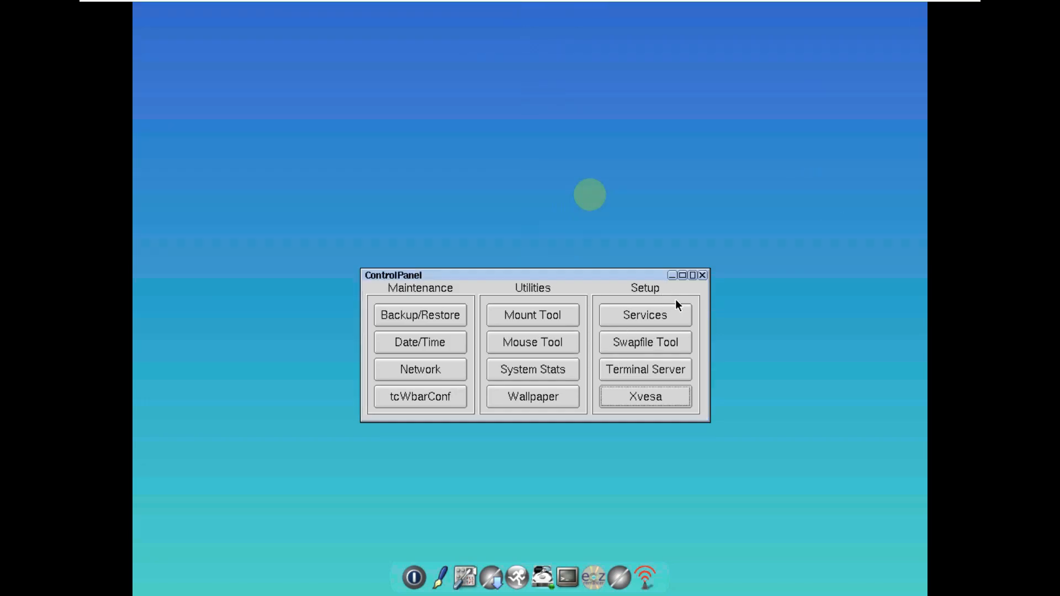
- Close the Control Panel, start a text editor and move the FLRun launcher aside
click(703, 277)
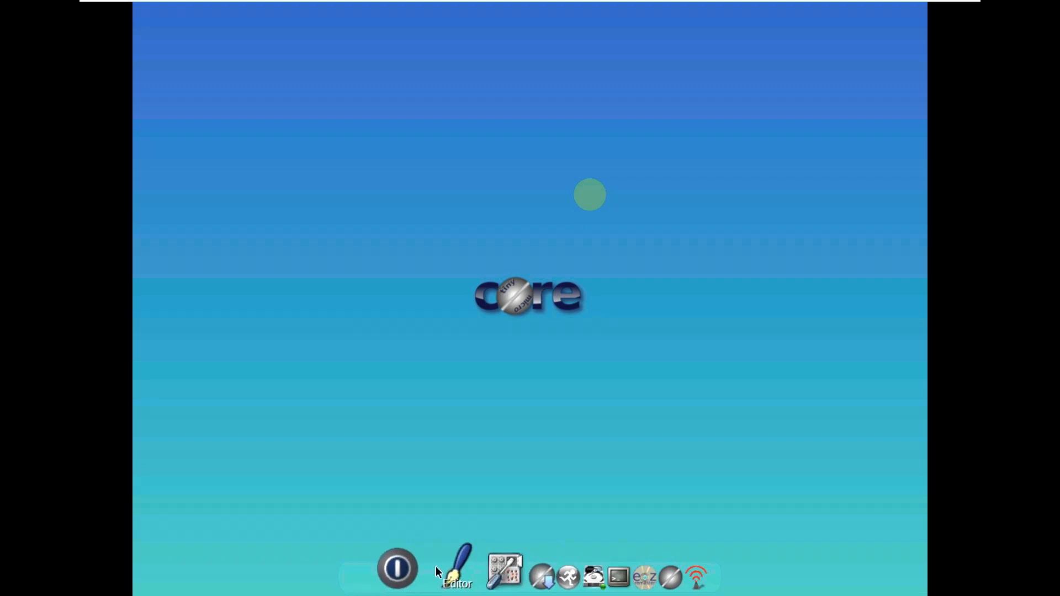
click(483, 568)
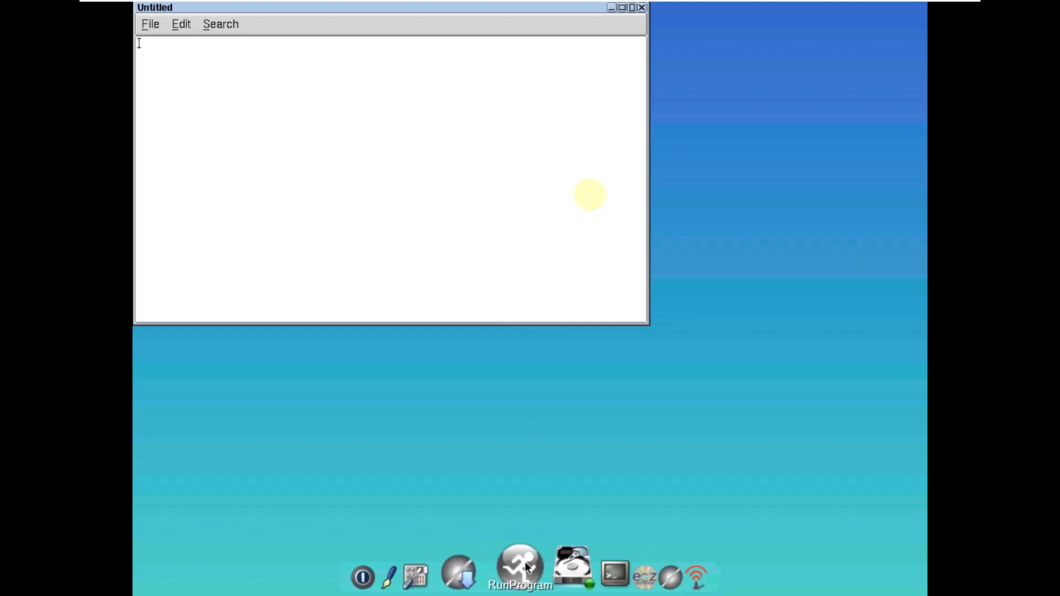
click(525, 562)
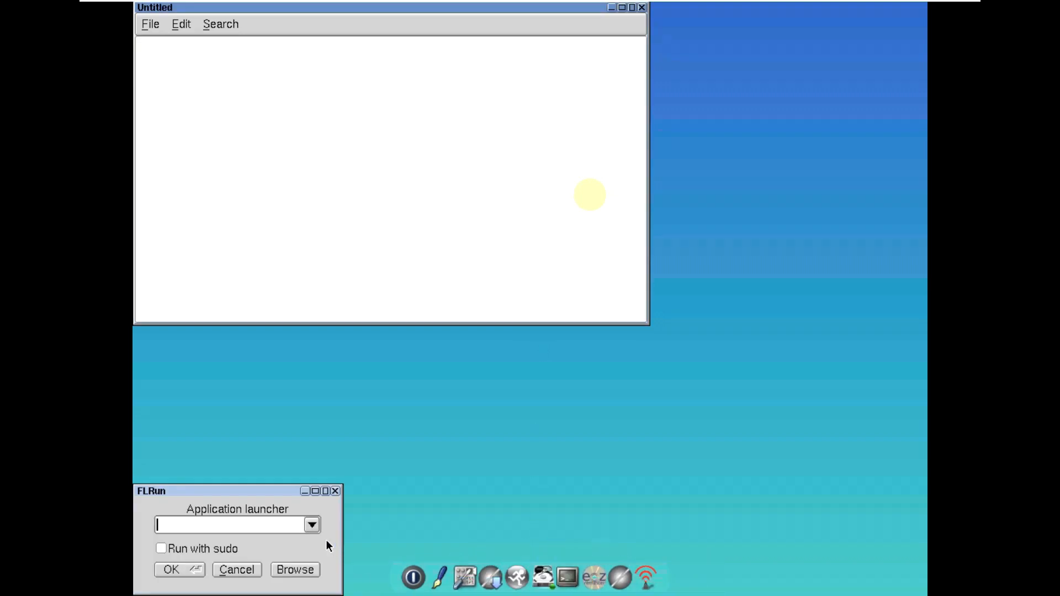
drag(218, 490, 386, 358)
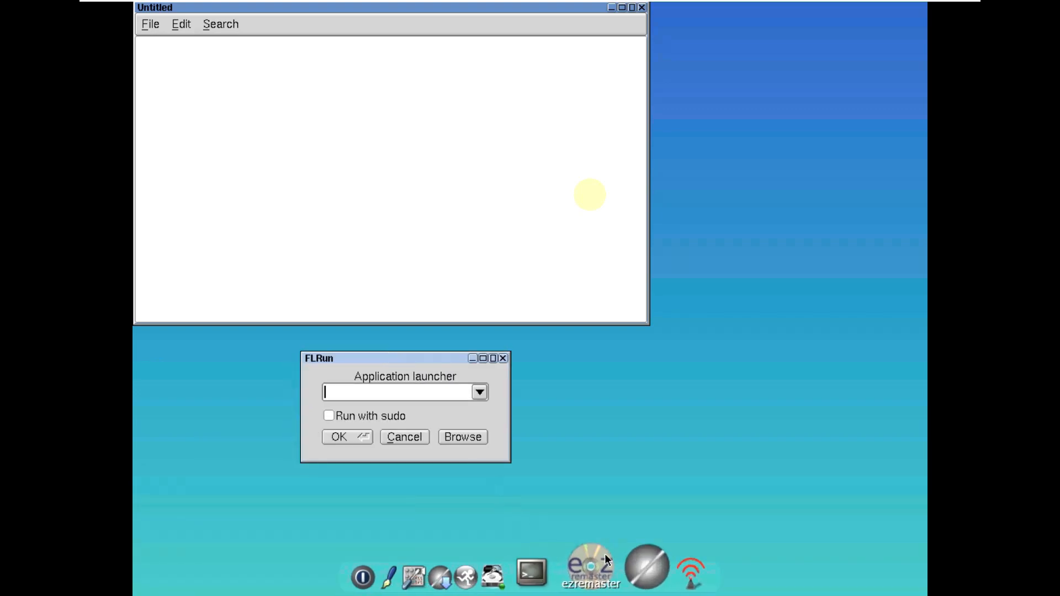
- Start a terminal window and refocus the FLRun launcher
click(568, 557)
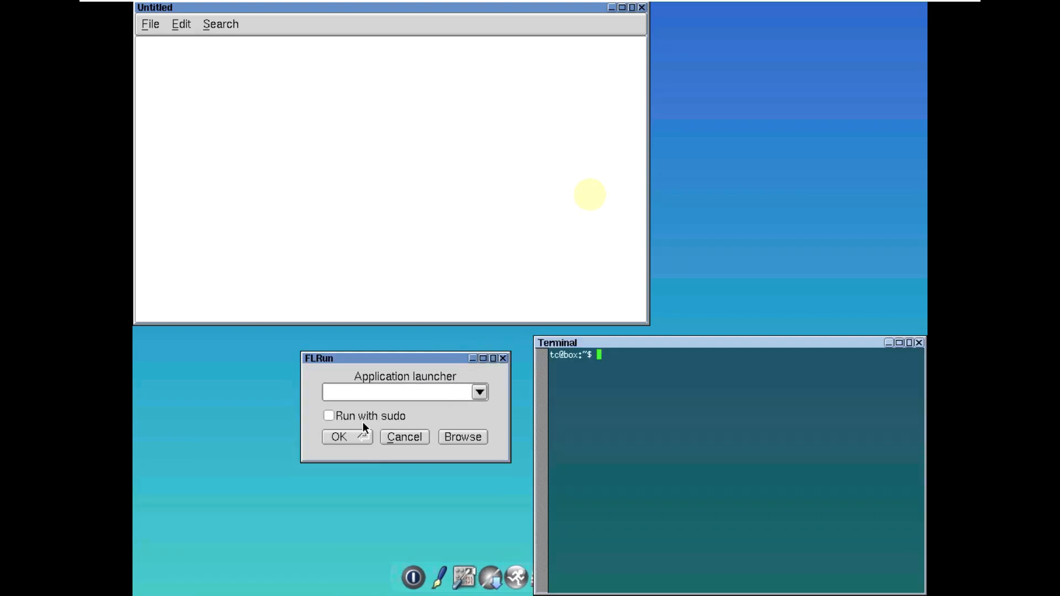
click(475, 397)
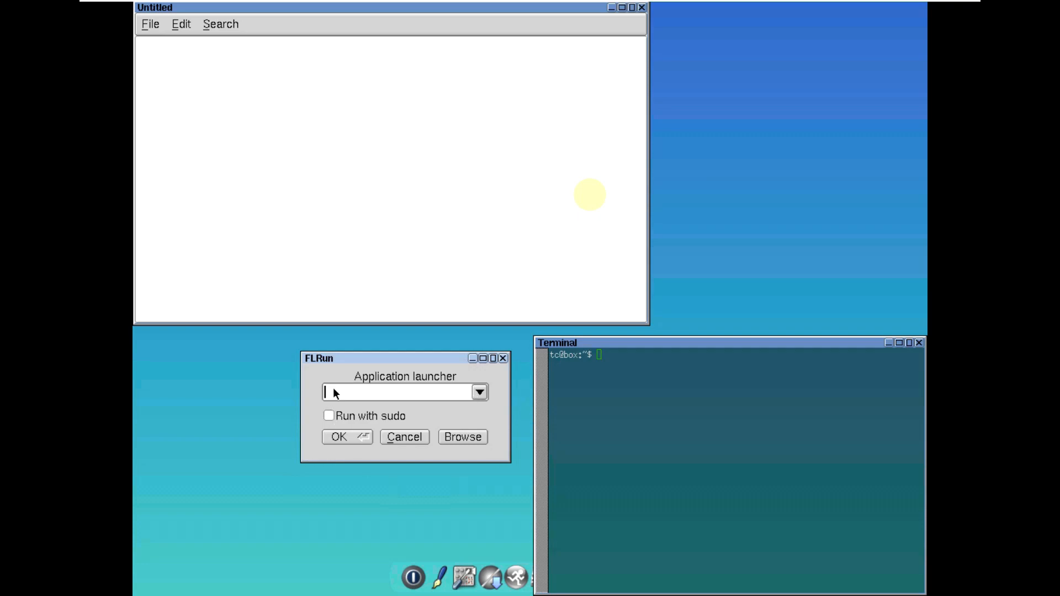
- Close FLRun and highlight parts of the typed youtube.com/9to5linux address
click(503, 359)
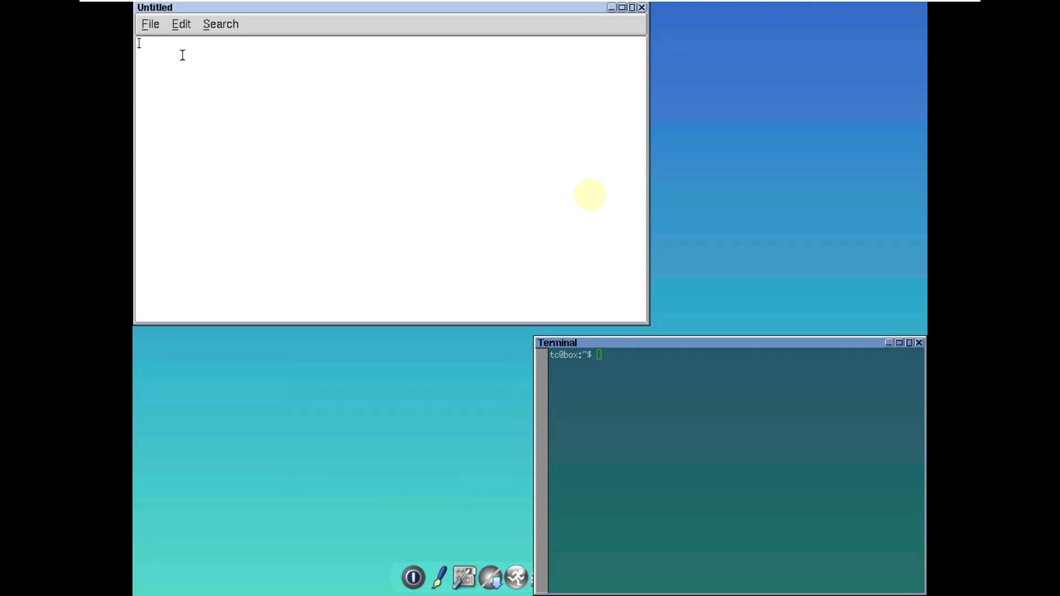
text(youtube.com/9to5linux)
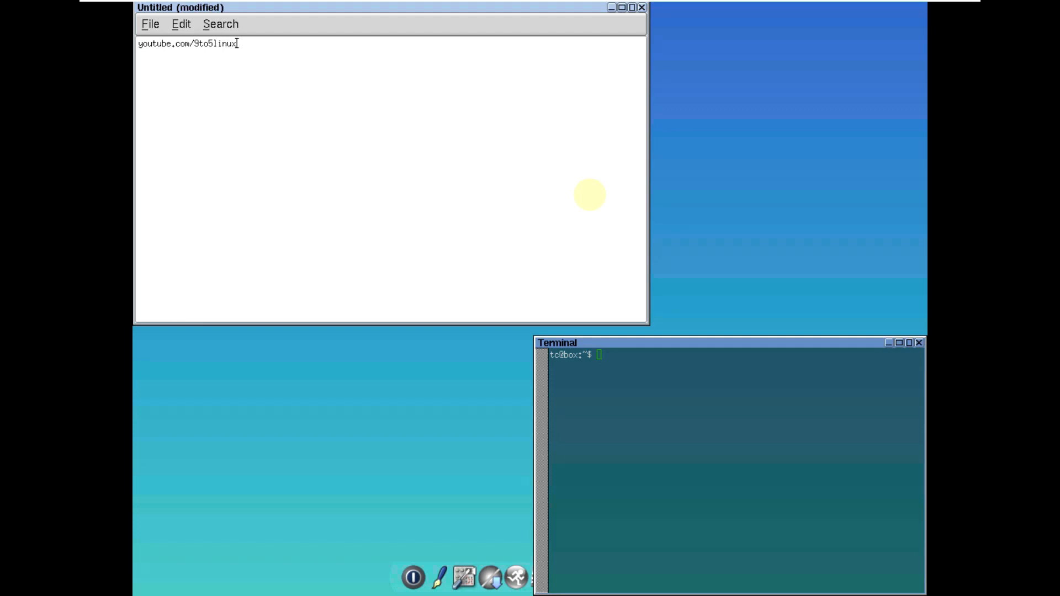
drag(239, 43, 137, 46)
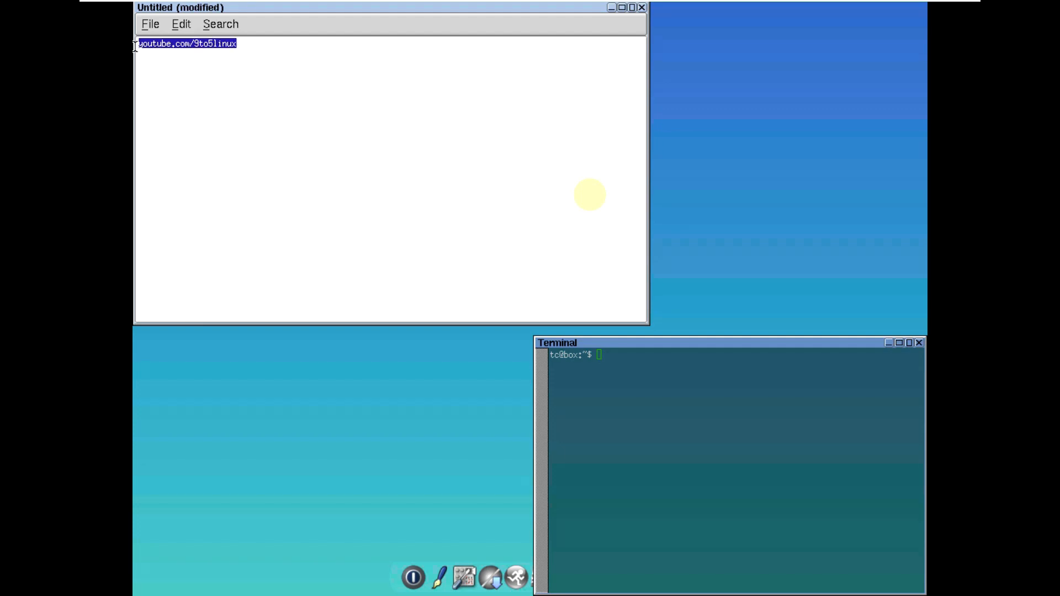
click(209, 61)
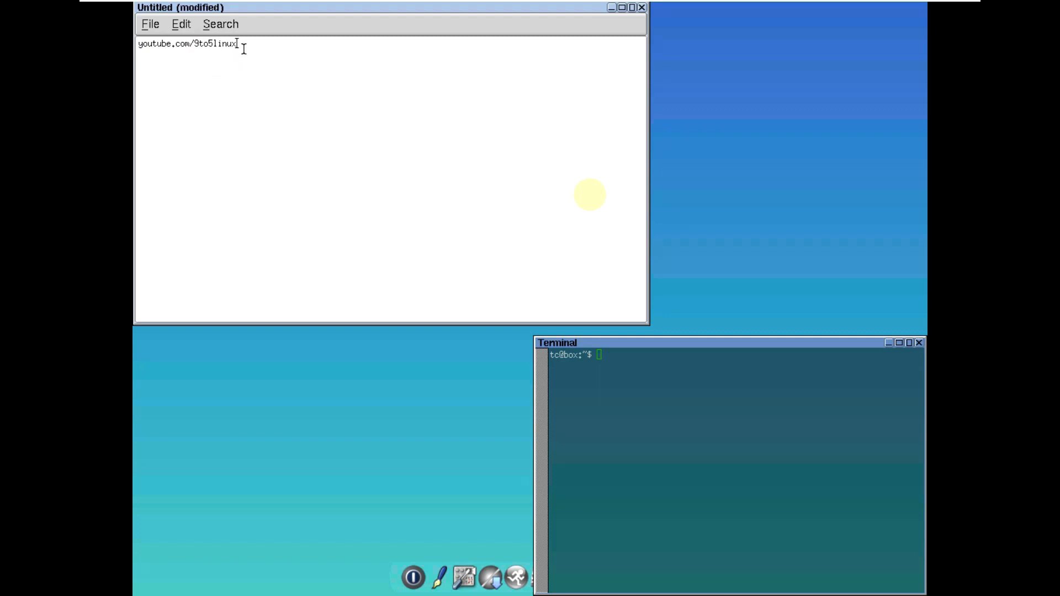
drag(238, 44, 192, 45)
- Close the editor without saving and stretch the terminal taller
click(641, 8)
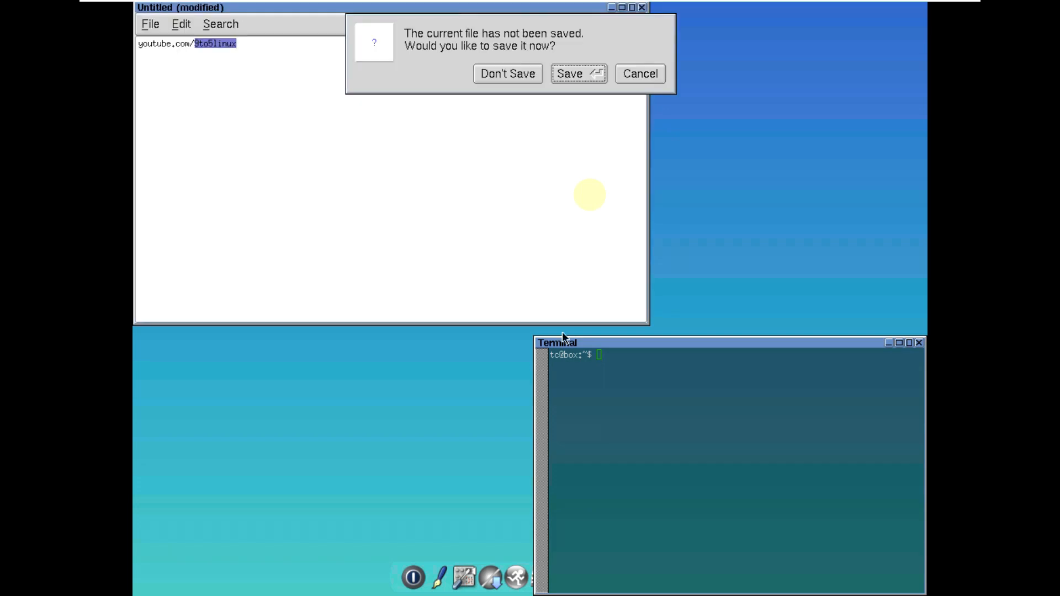
click(527, 74)
drag(702, 340, 702, 97)
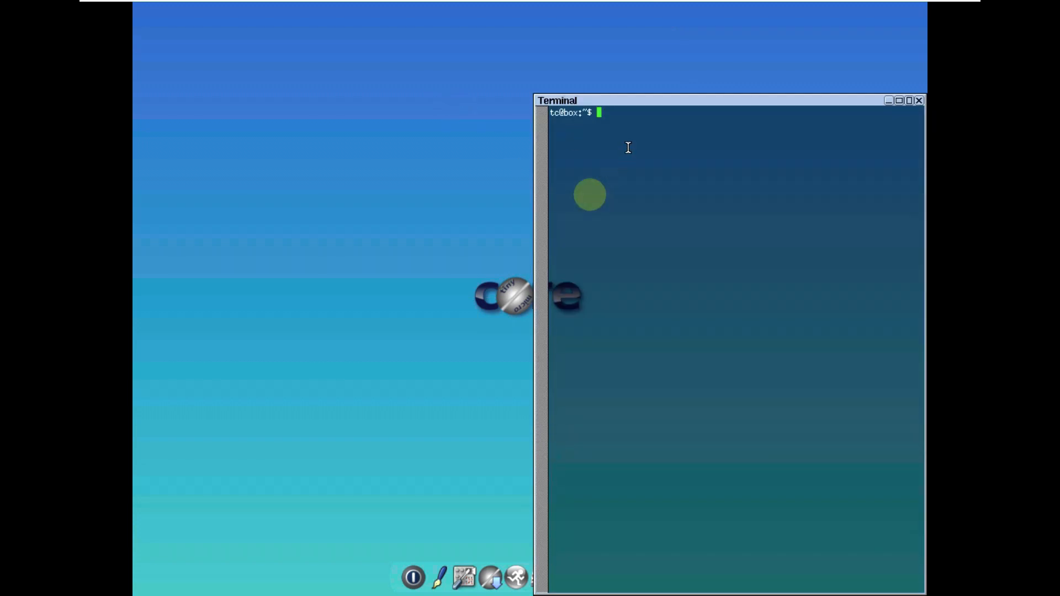
text(inxi)
- Run inxi, cat /etc/issue, uname -a, uname -r and htop, reporting kernel 6.1.2-tinycore
key(Return)
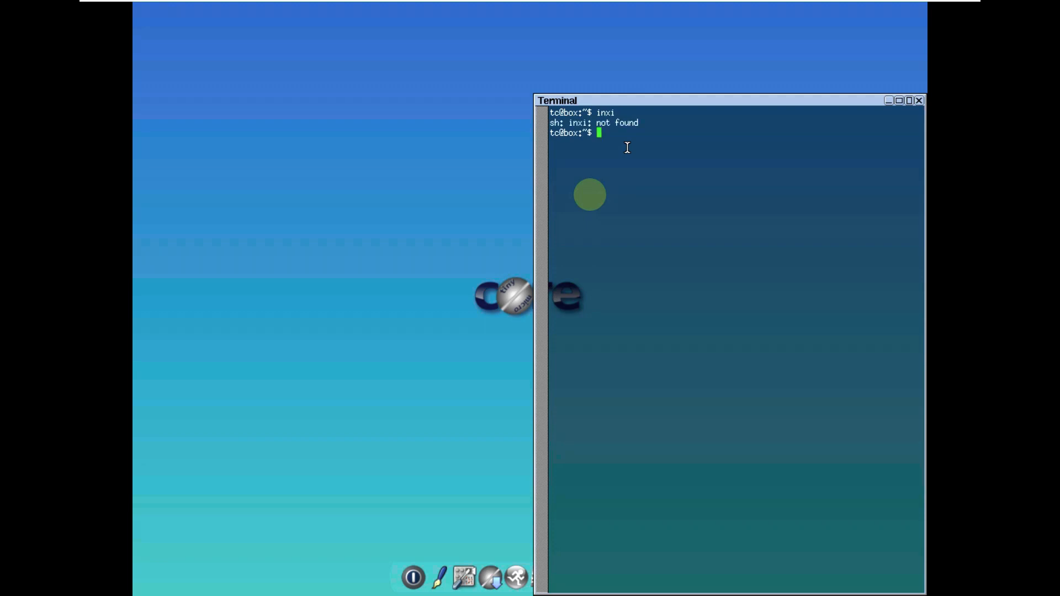
text(cat /e)
text(tc/iss)
text(ue)
key(Return)
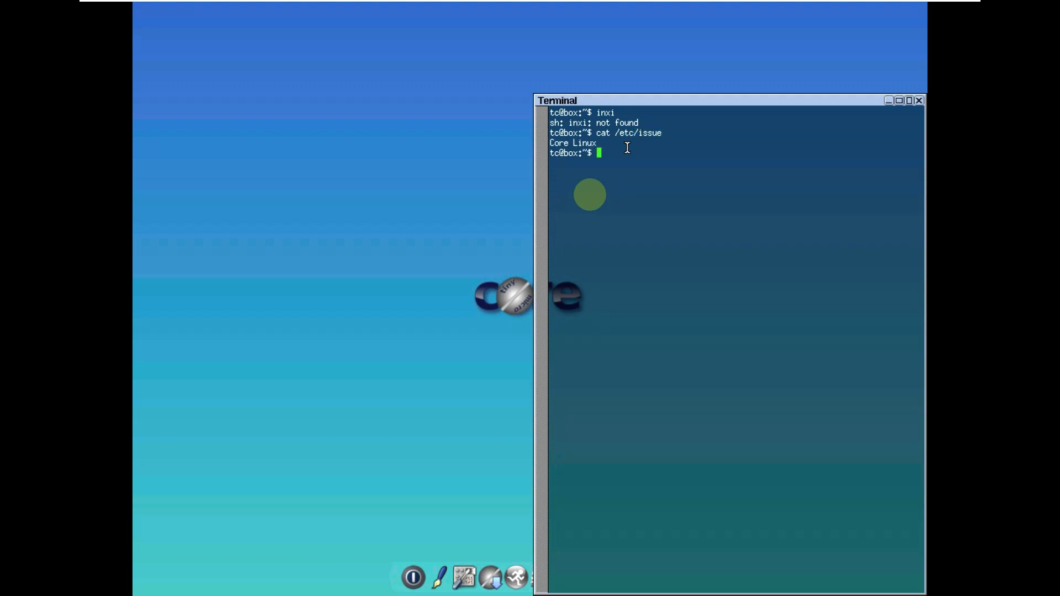
text(uname -a)
key(Return)
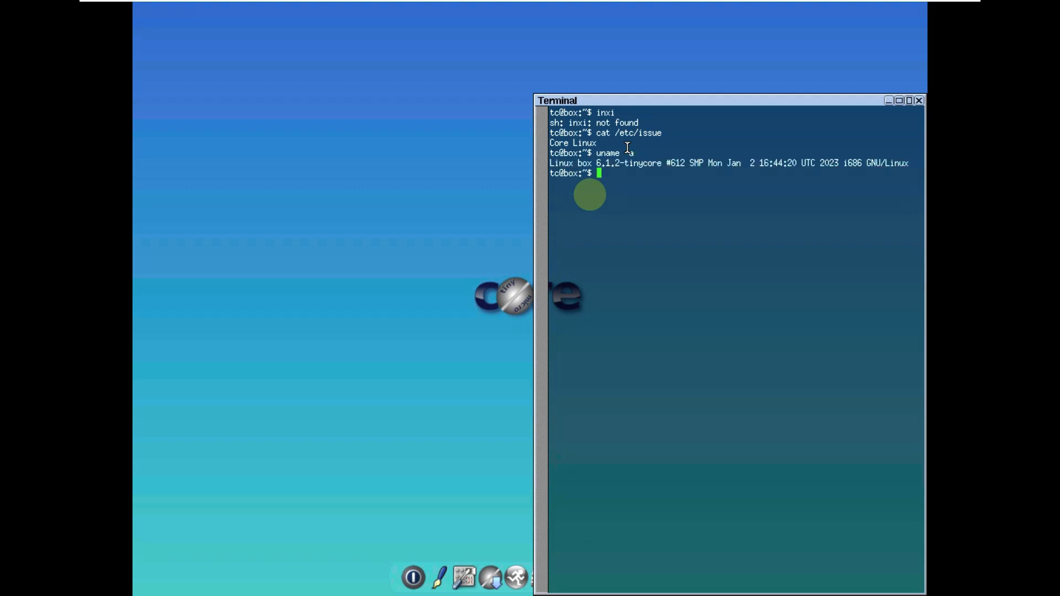
text(uname -r)
key(Return)
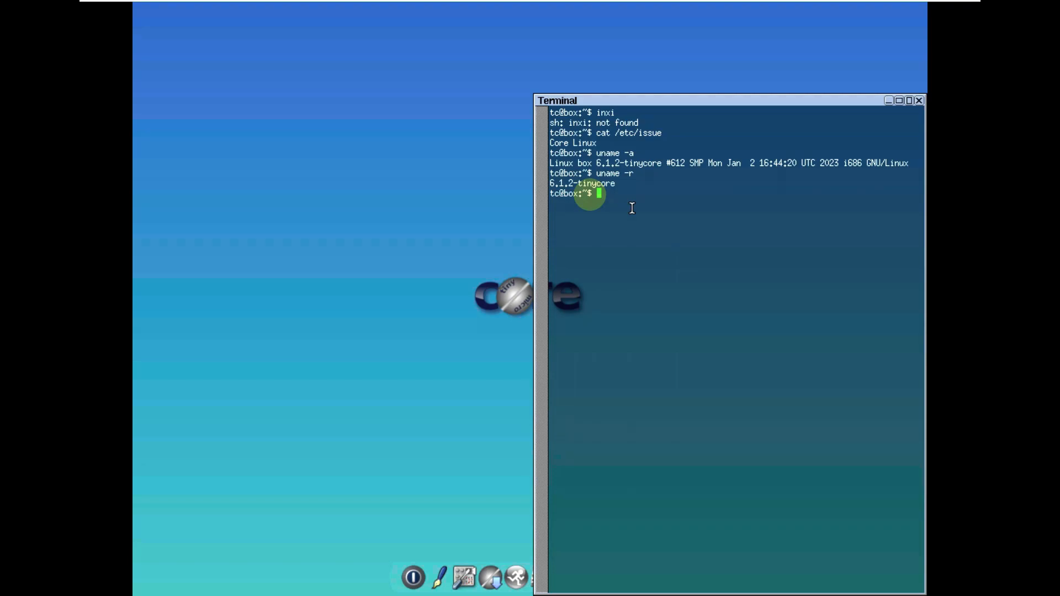
text(htop)
key(Return)
key(Return)
text(exit)
key(Return)
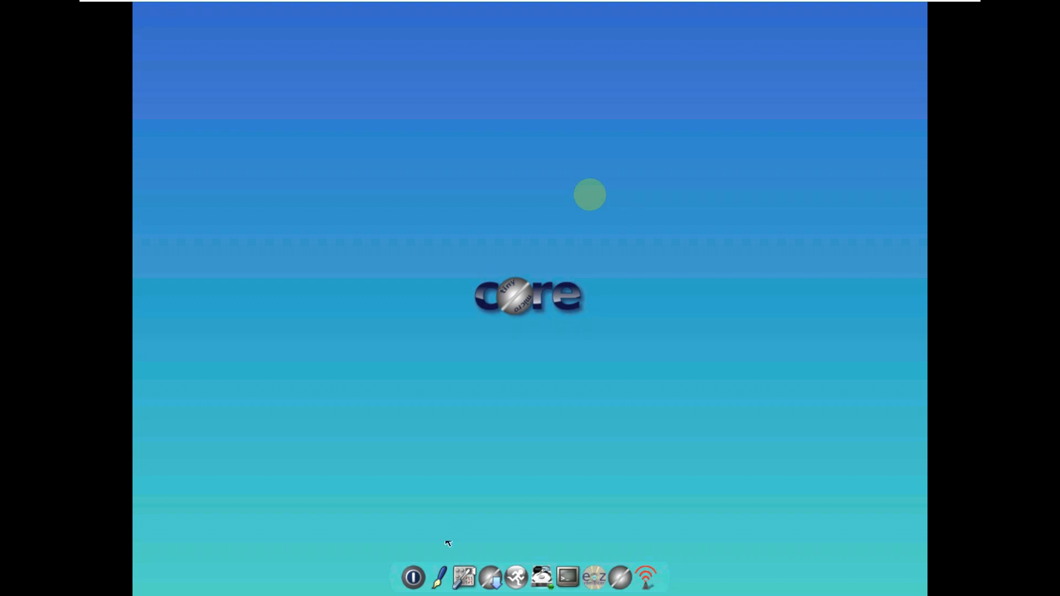
- Reboot the system from the dock's Exit options with Reboot selected
click(419, 563)
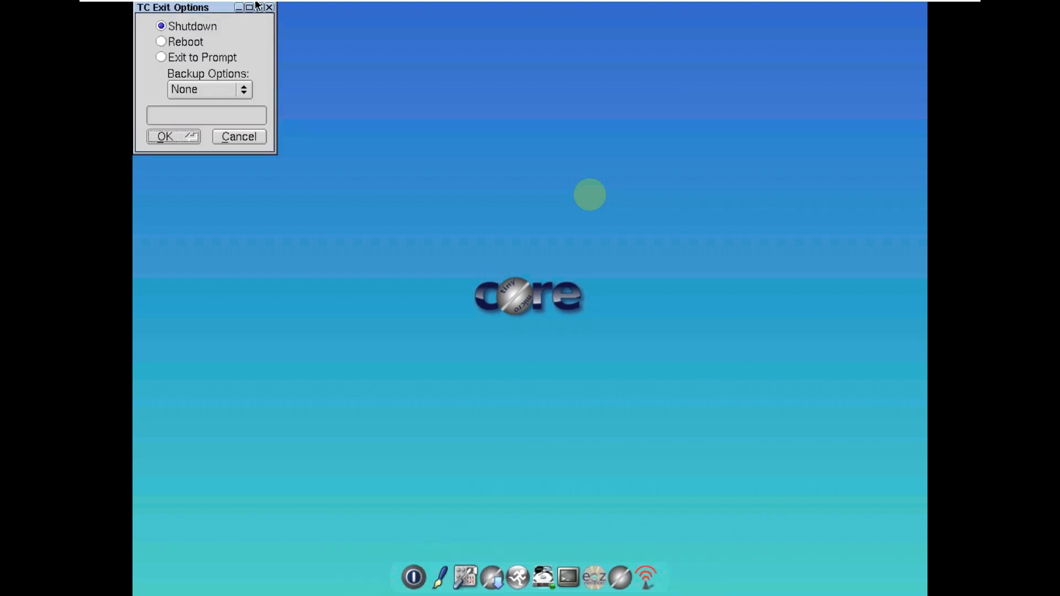
click(161, 41)
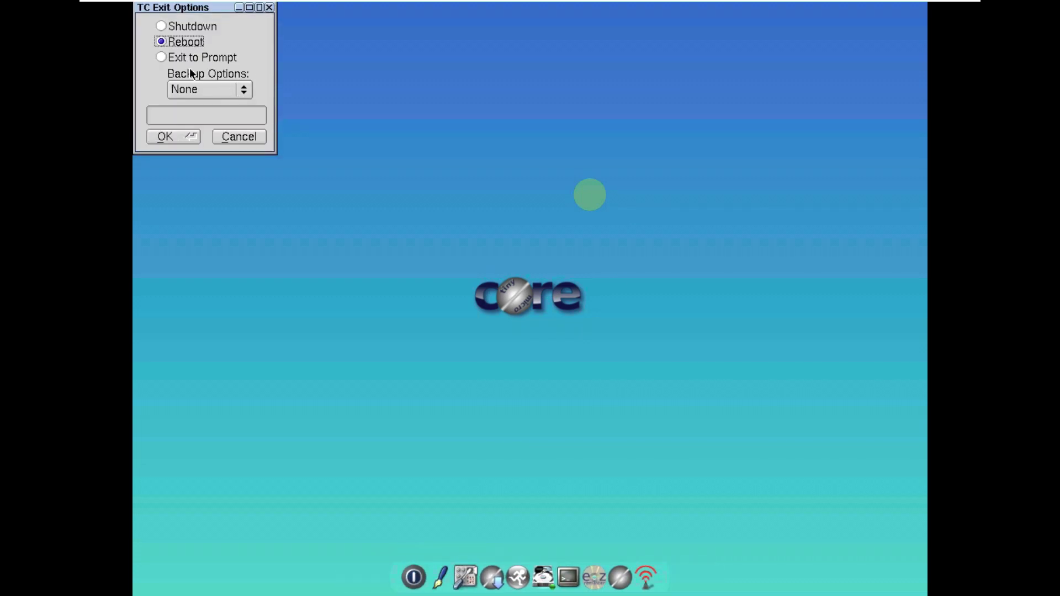
click(173, 136)
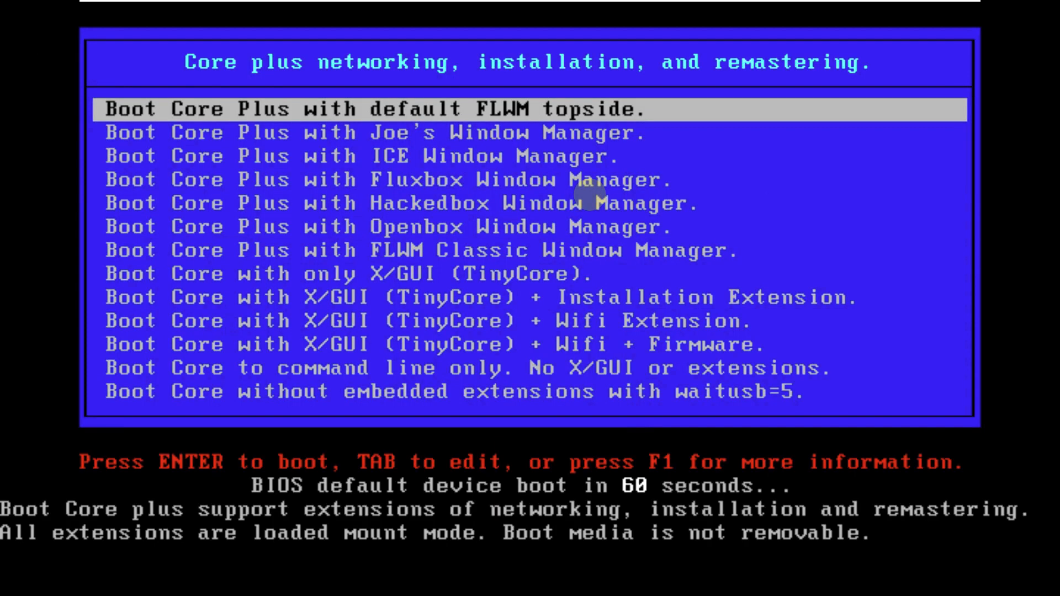
- Boot the 'Boot Core Plus with Joe's Window Manager' entry from the boot menu
key(Down)
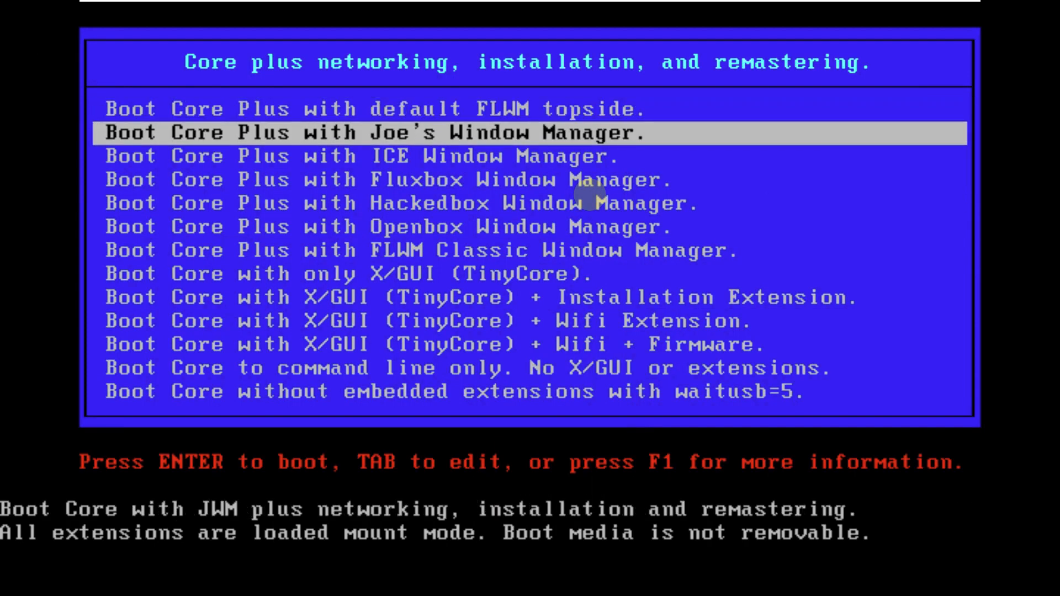
key(Up)
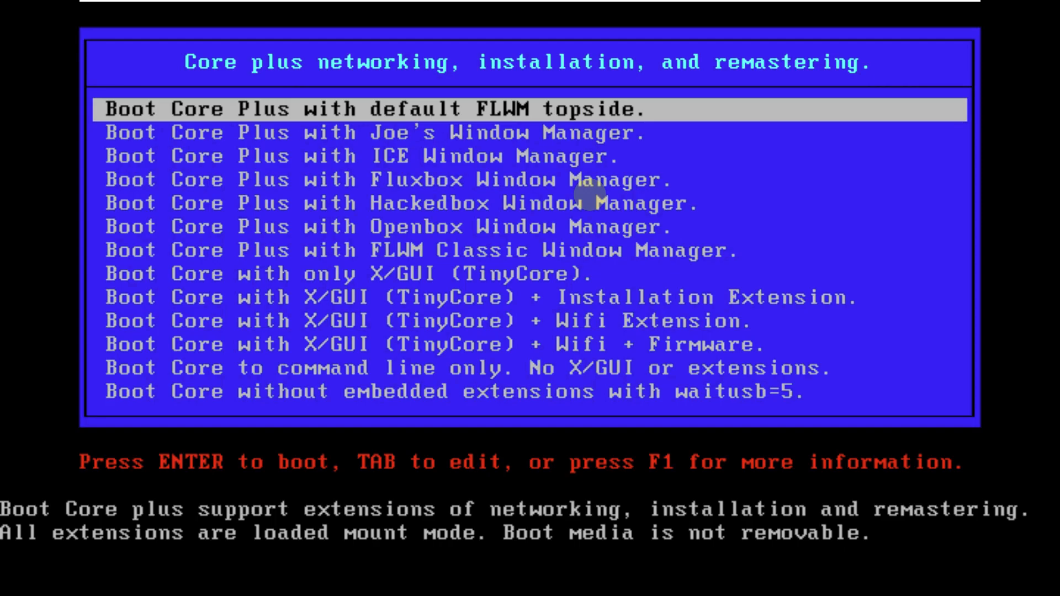
key(Down)
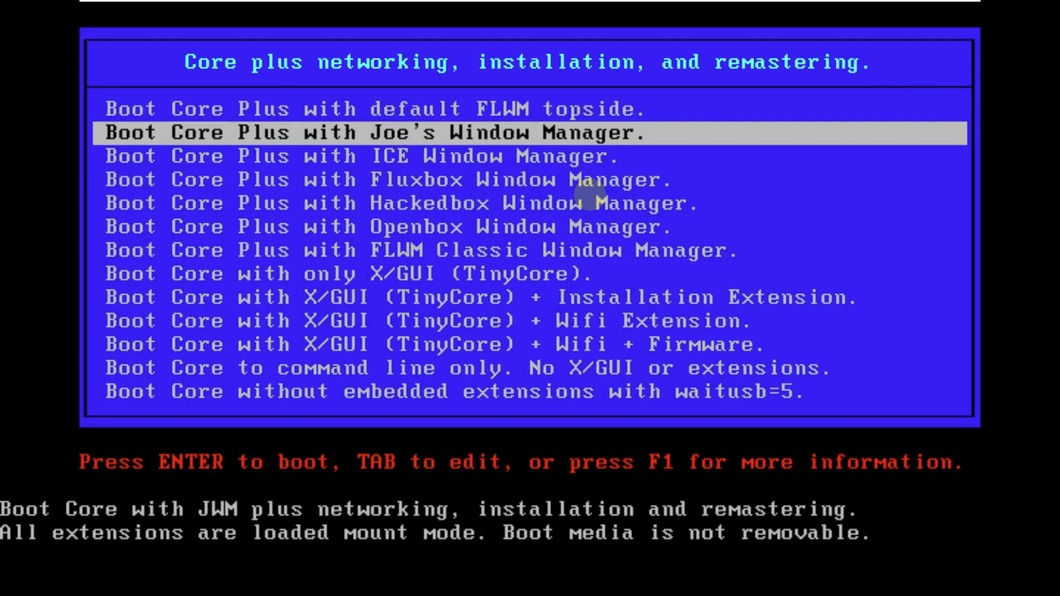
key(Return)
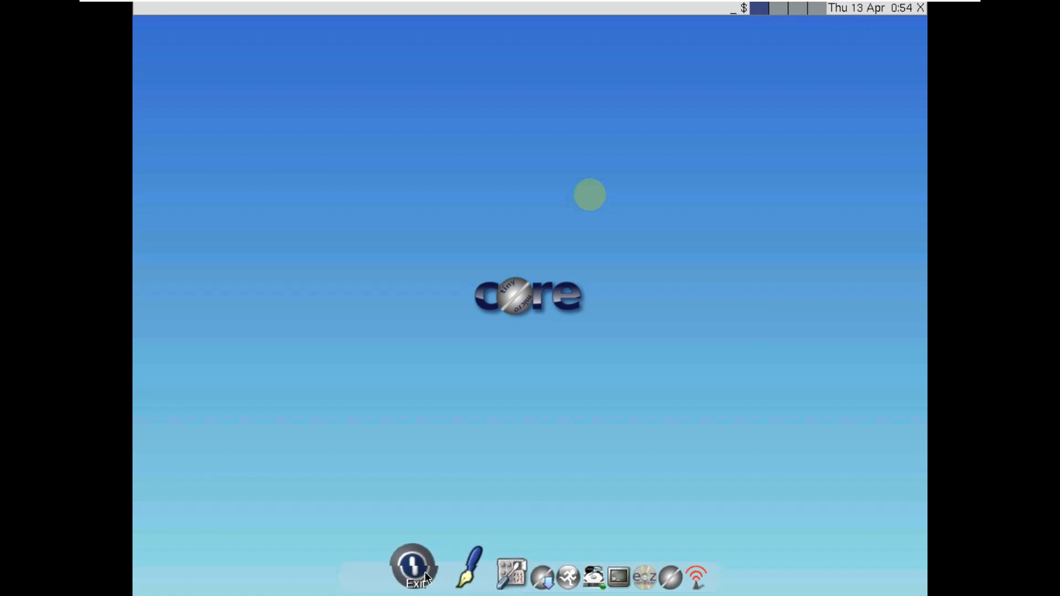
- Reboot the JWM session via the desktop menu's Exit Options with Reboot chosen
right_click(341, 231)
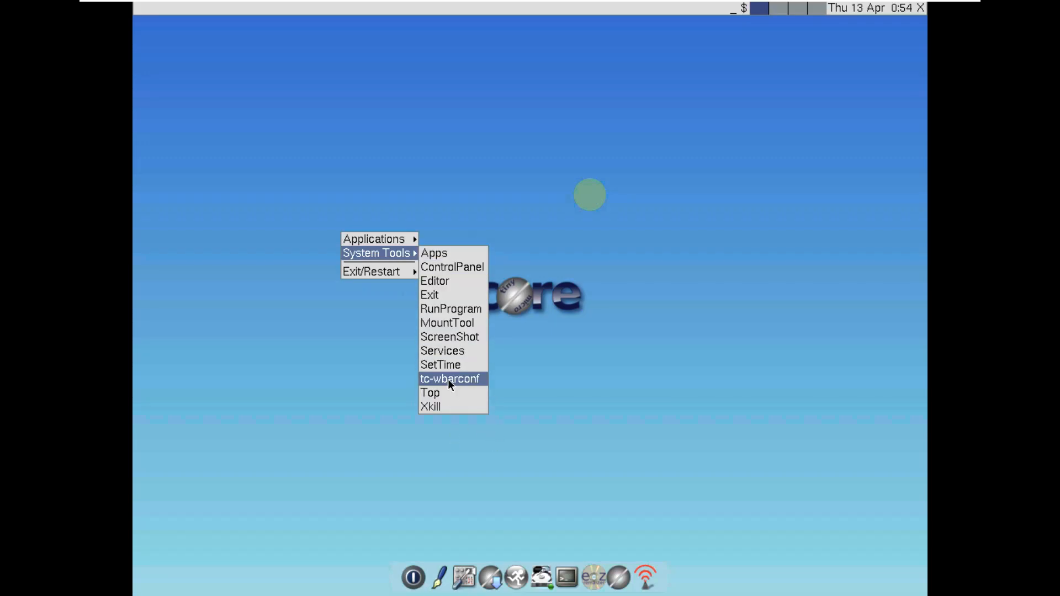
mouse_move(371, 272)
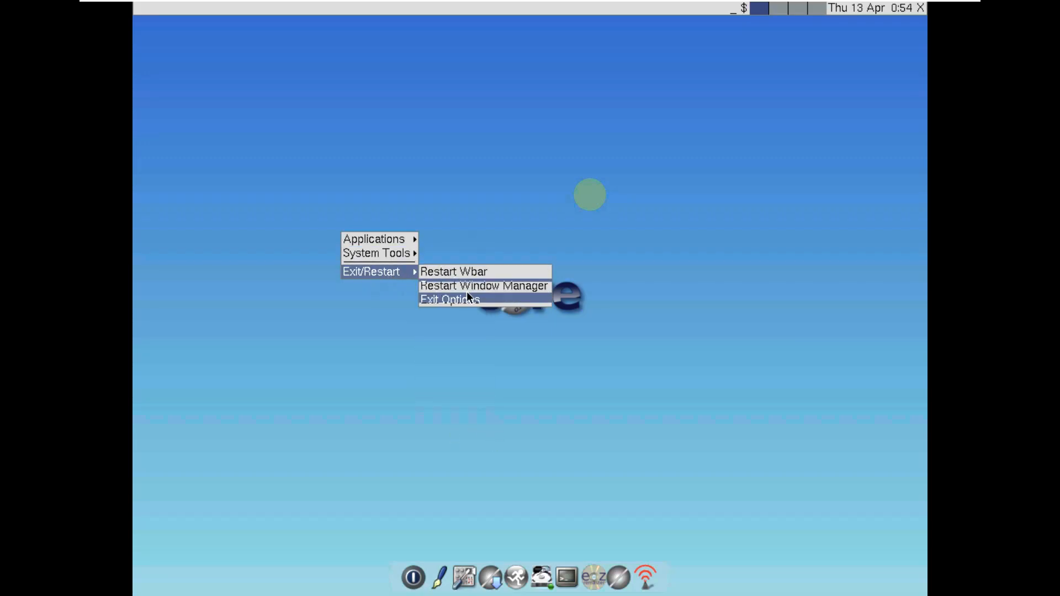
click(467, 295)
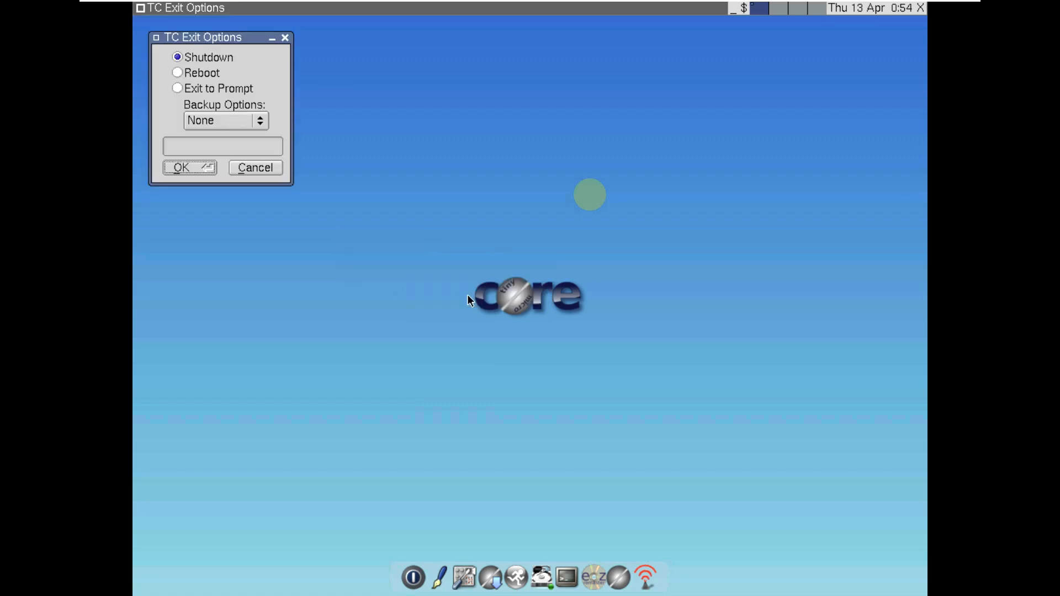
click(197, 73)
key(Return)
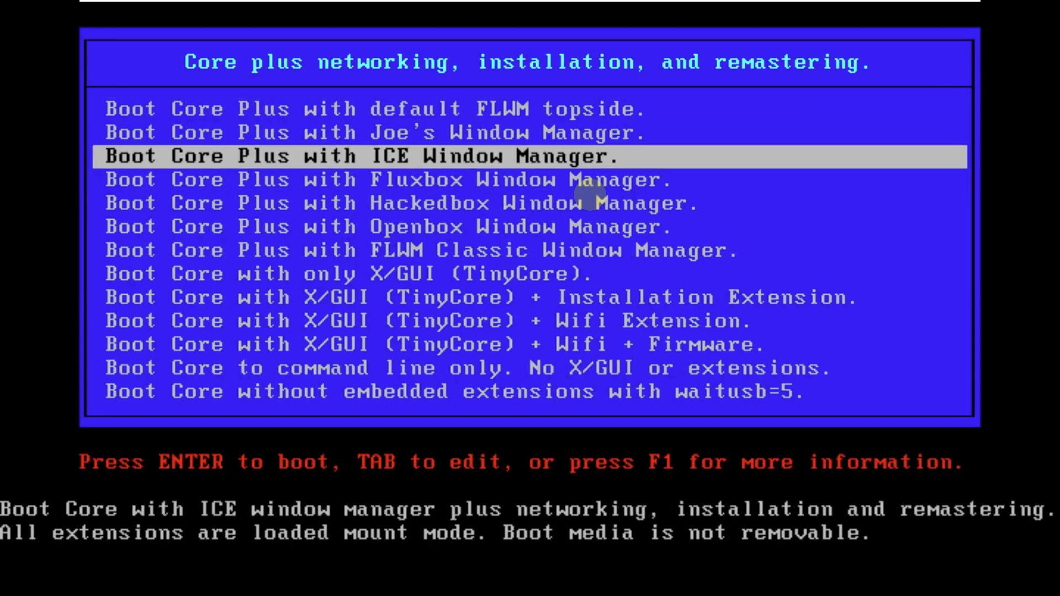
- Boot 'Boot Core Plus with ICE Window Manager' into the IceWM desktop
key(Return)
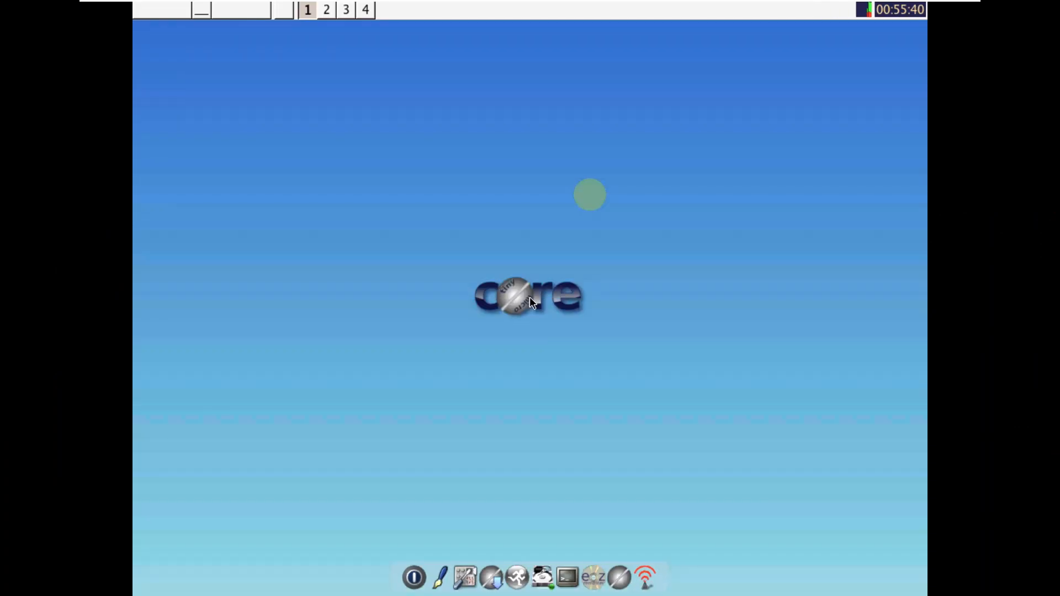
- View the Process Status window, browse the IceWM desktop menu and show the Window list
click(867, 10)
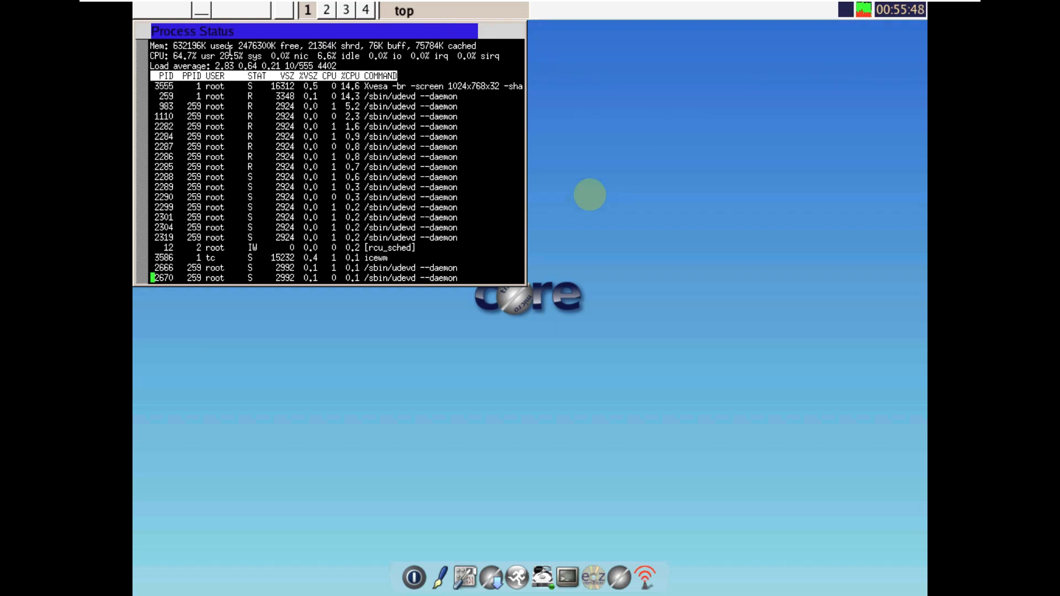
drag(152, 56, 260, 65)
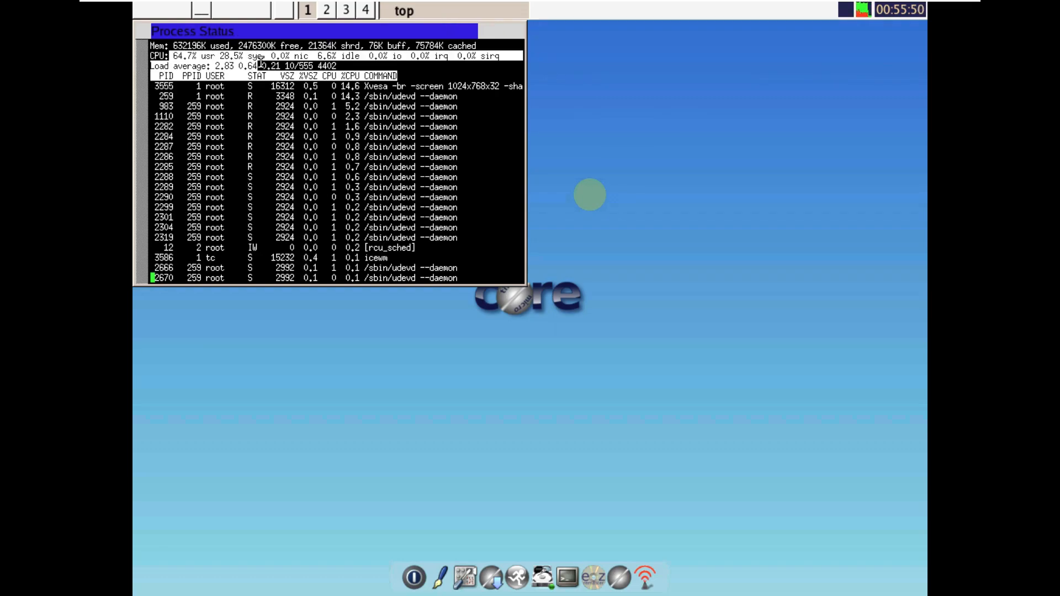
click(636, 133)
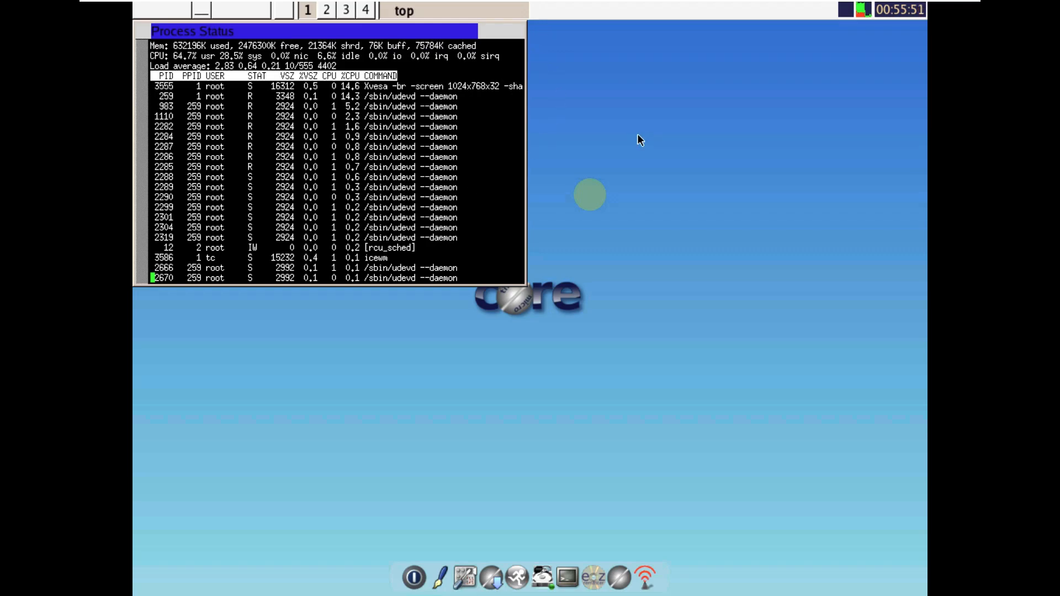
right_click(640, 177)
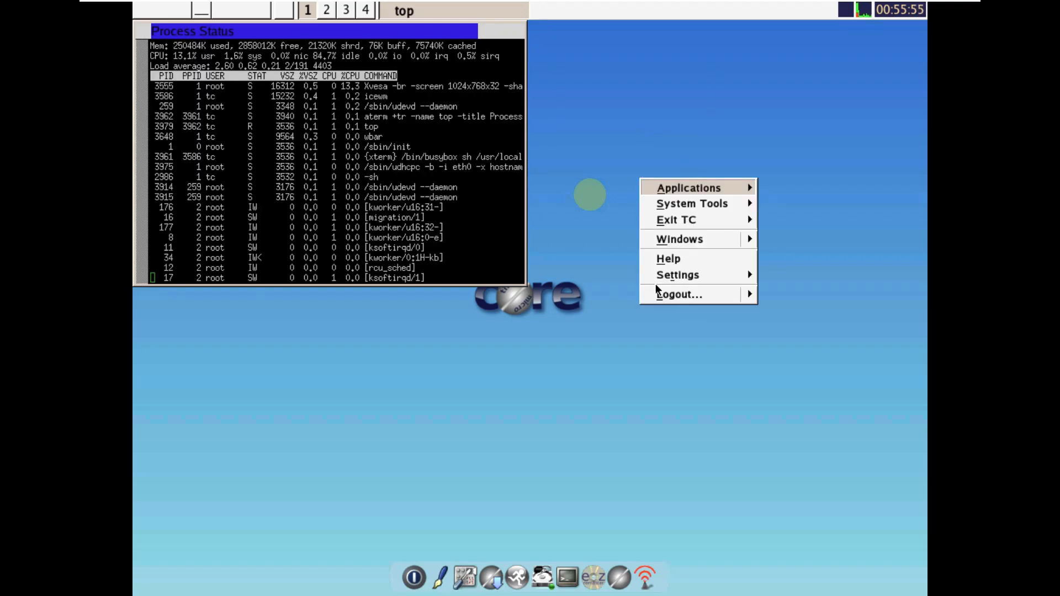
click(692, 413)
right_click(653, 161)
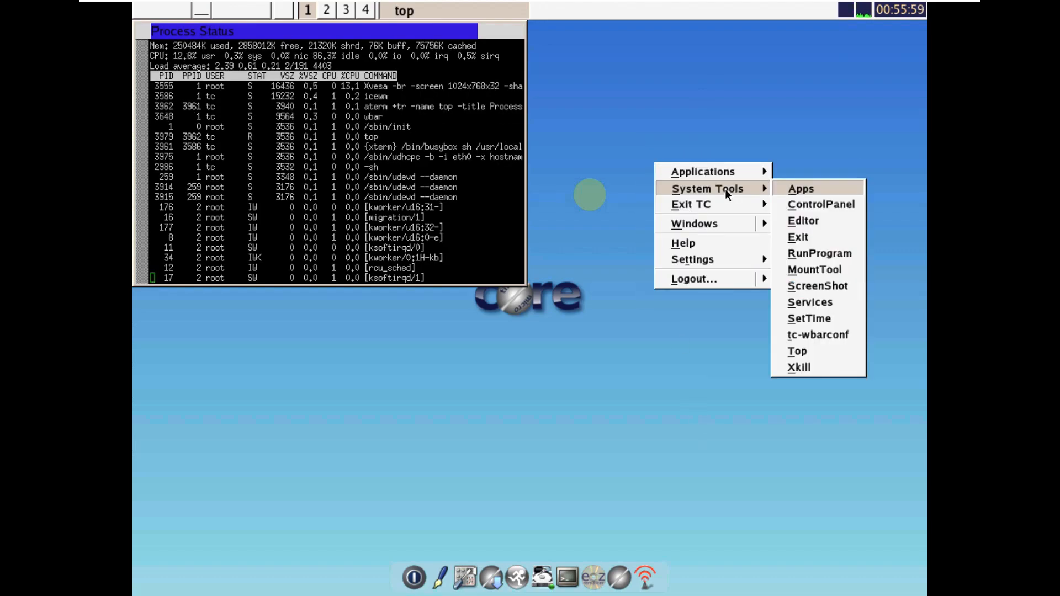
mouse_move(693, 205)
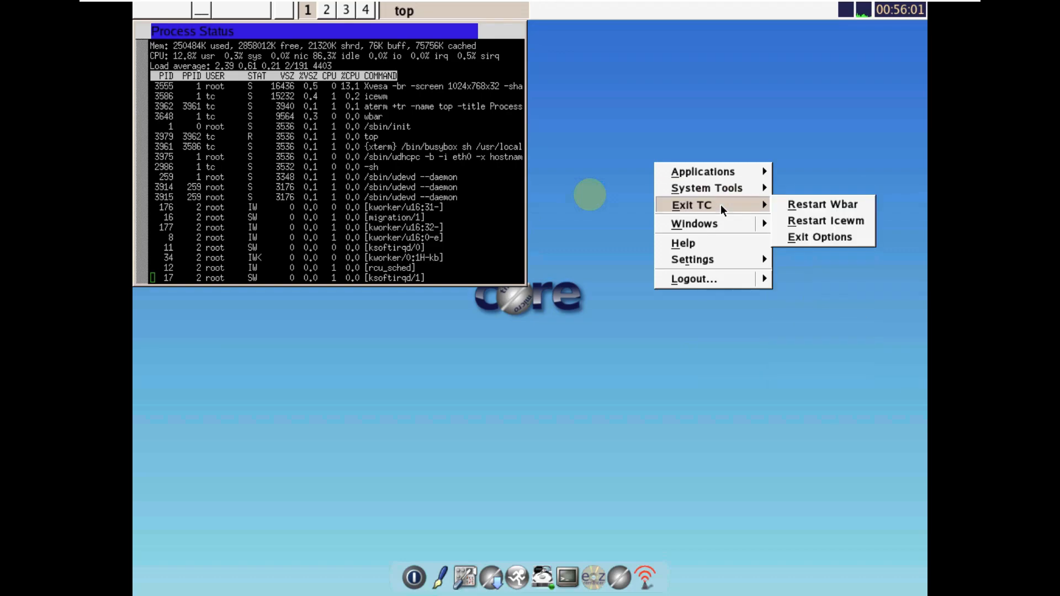
click(725, 223)
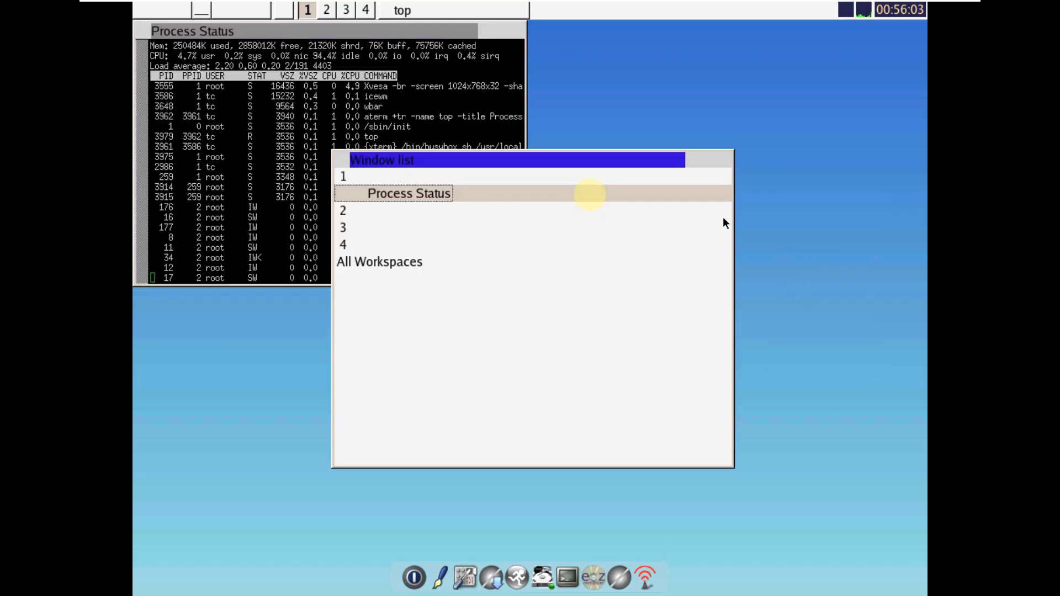
- Reboot via Exit TC with Reboot selected, moving the Window list aside first
right_click(803, 147)
mouse_move(840, 188)
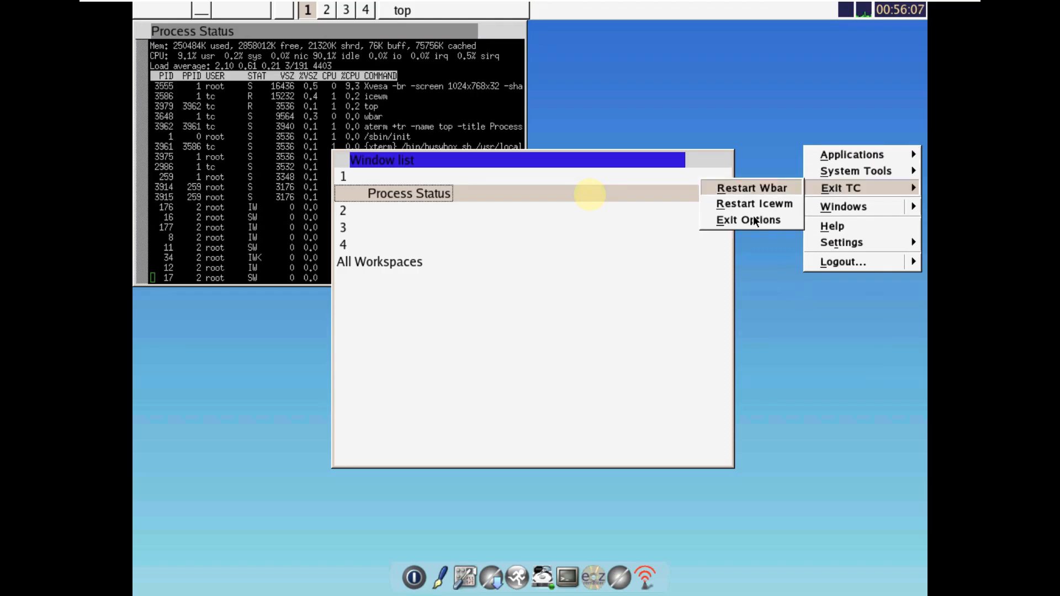
click(753, 219)
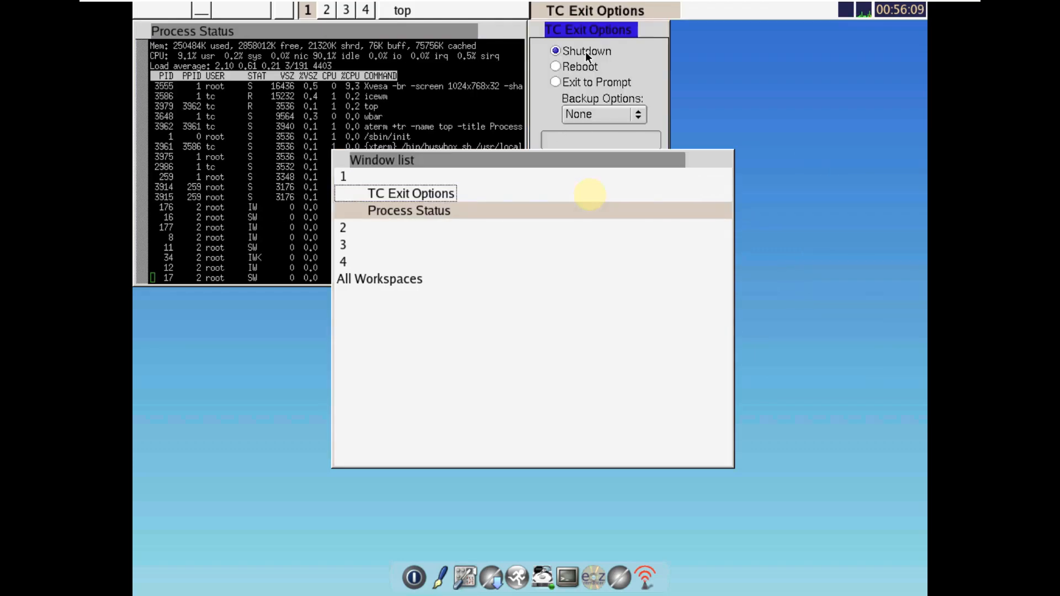
click(710, 172)
click(555, 65)
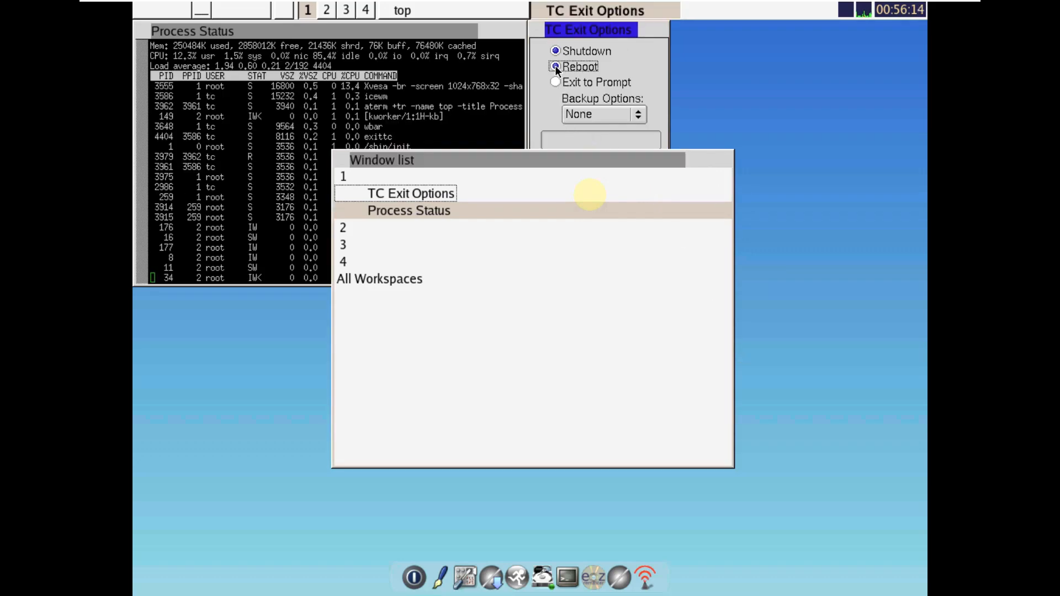
click(547, 165)
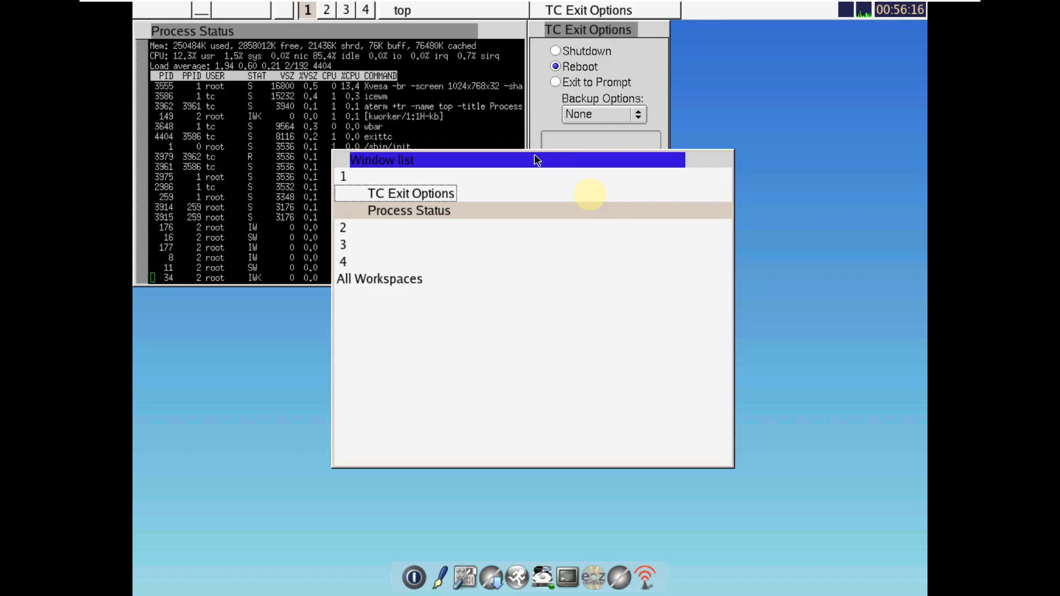
right_click(421, 160)
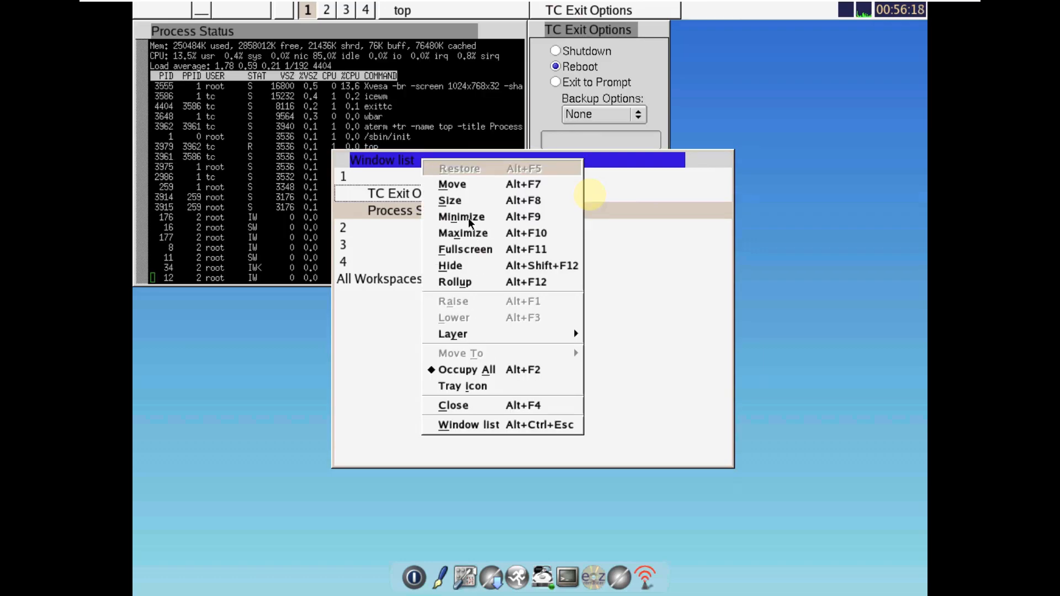
click(452, 183)
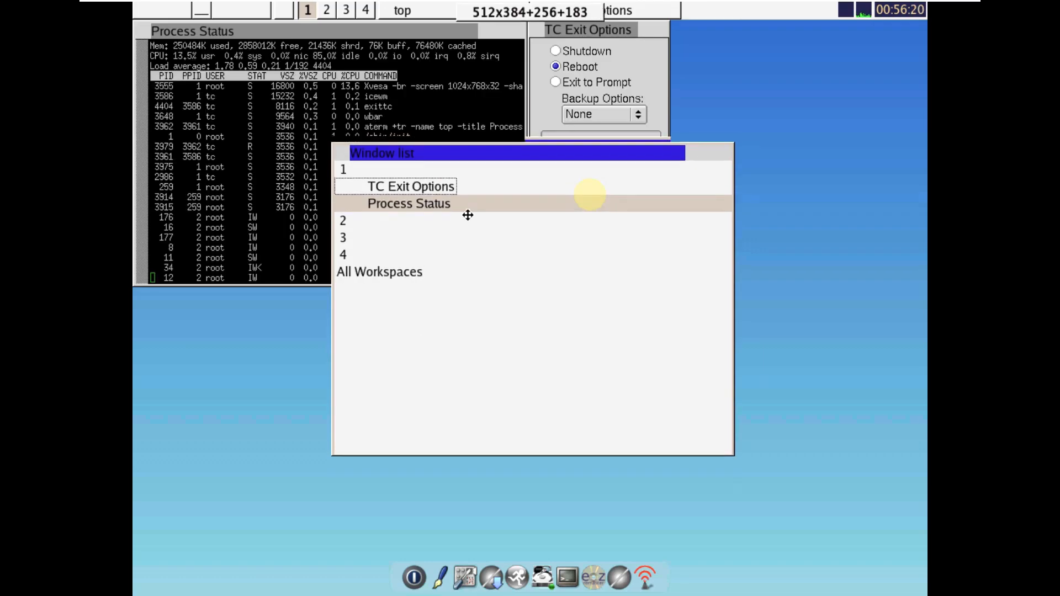
click(475, 351)
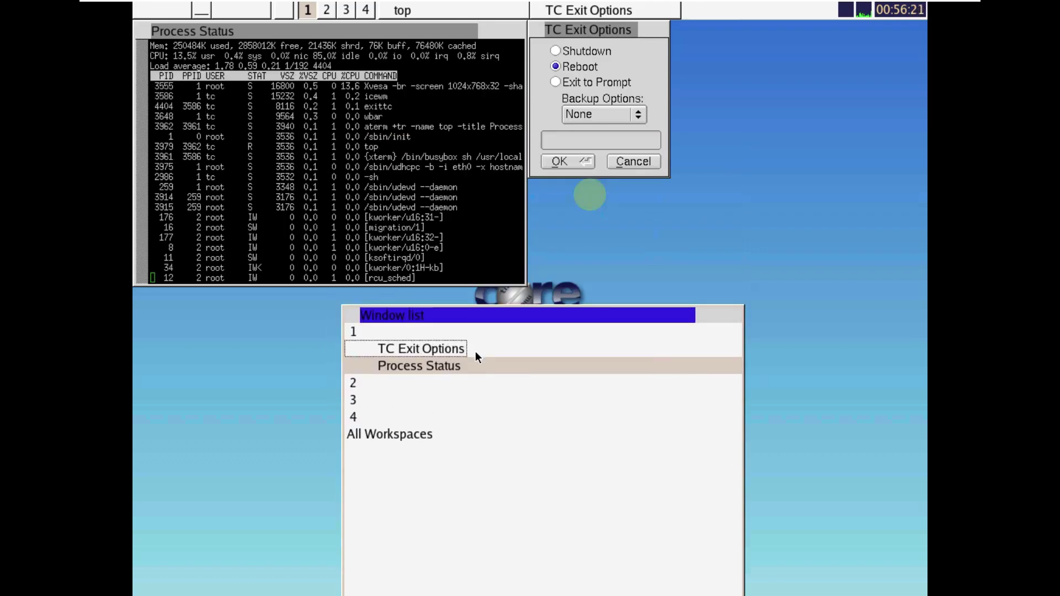
click(581, 163)
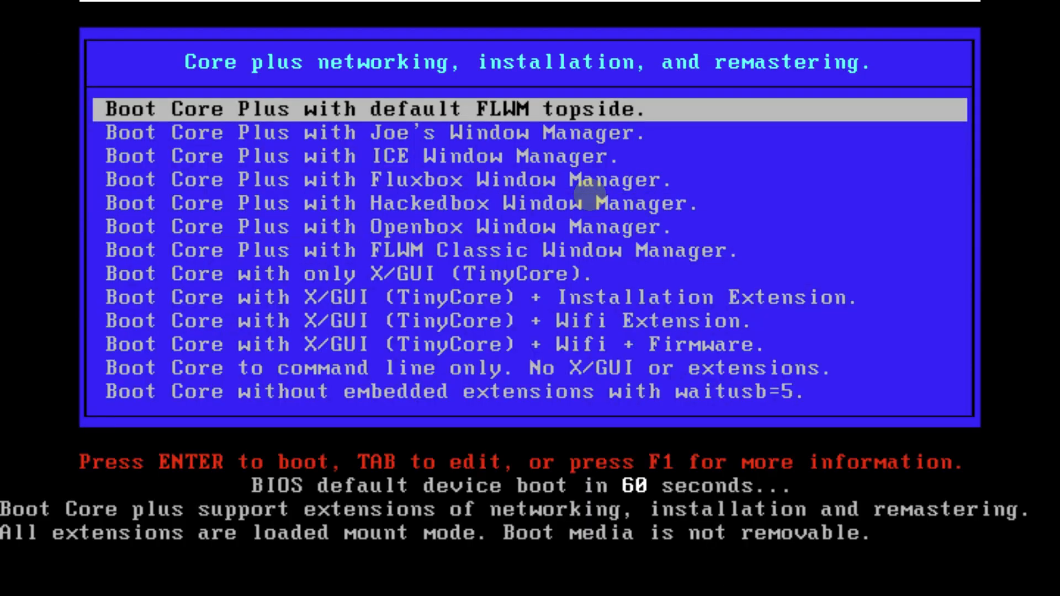
- Boot 'Boot Core Plus with Fluxbox Window Manager' into the Fluxbox desktop
key(Down)
key(Down)
key(Down)
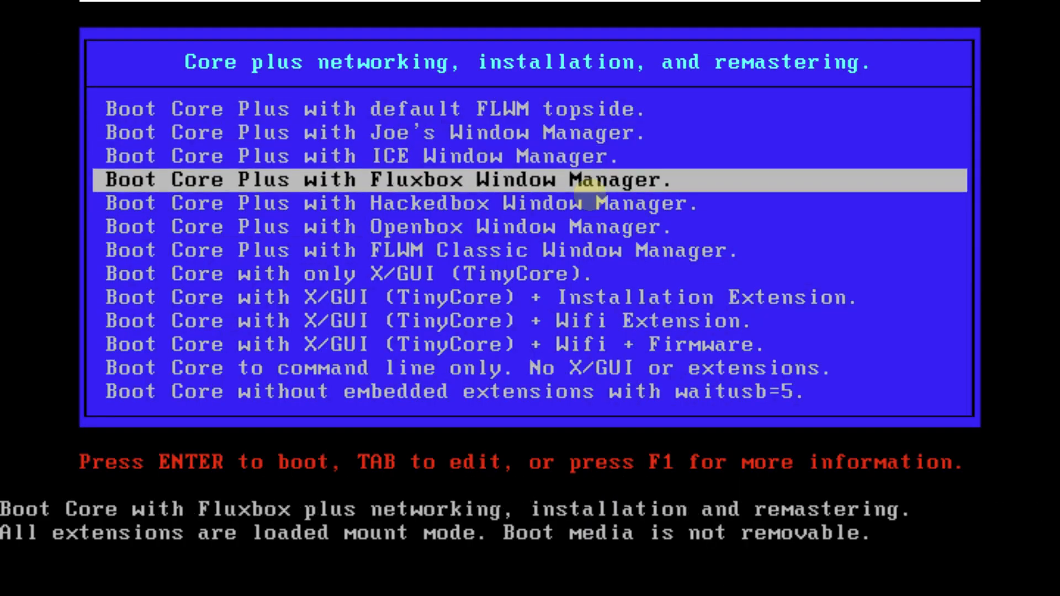
key(Return)
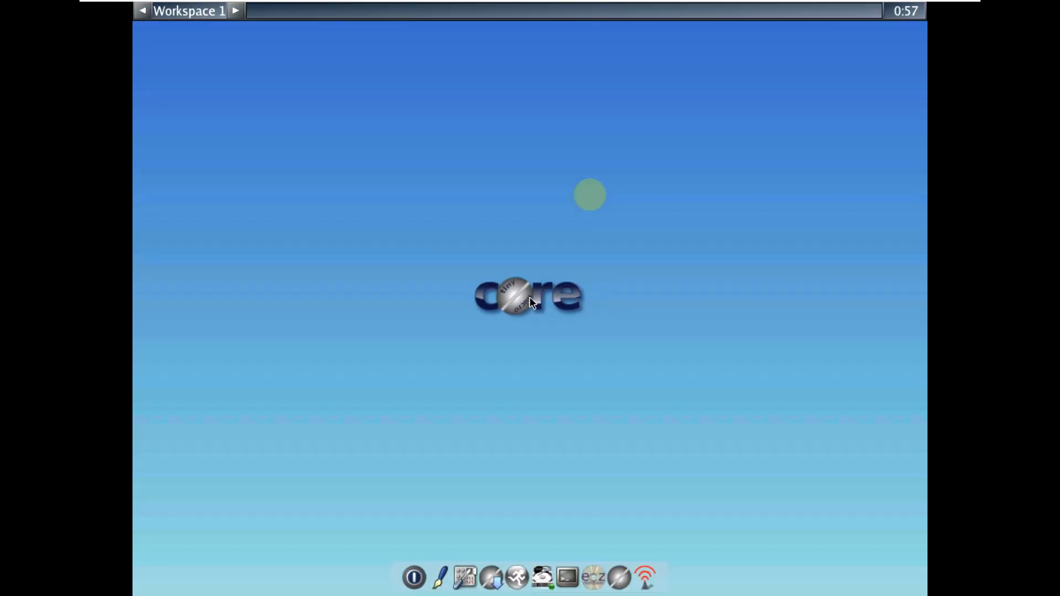
- Browse the Fluxbox desktop menu, then reboot via Exit with Reboot selected
right_click(536, 263)
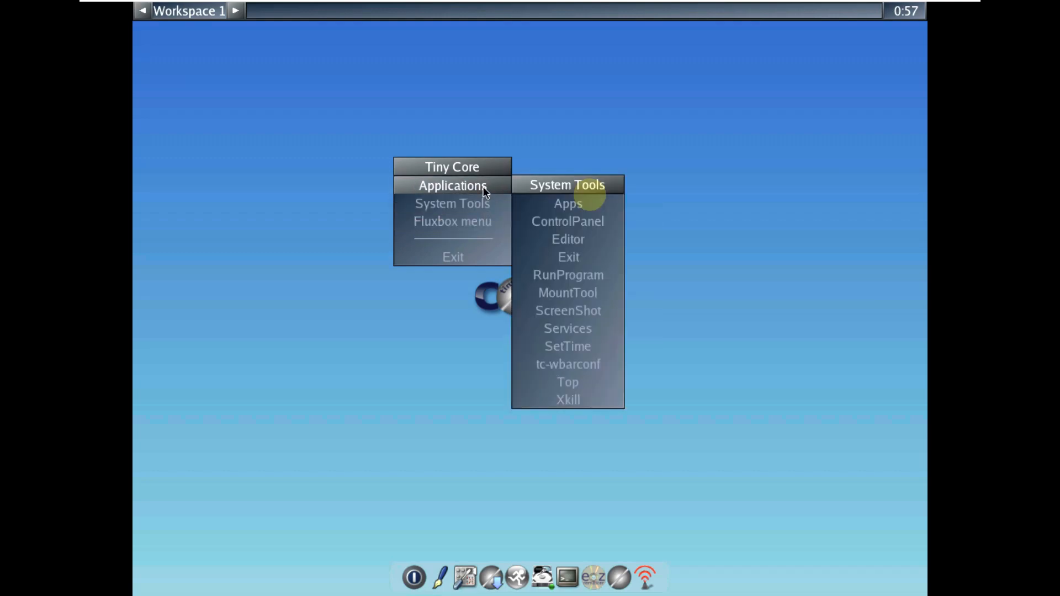
mouse_move(452, 222)
click(604, 344)
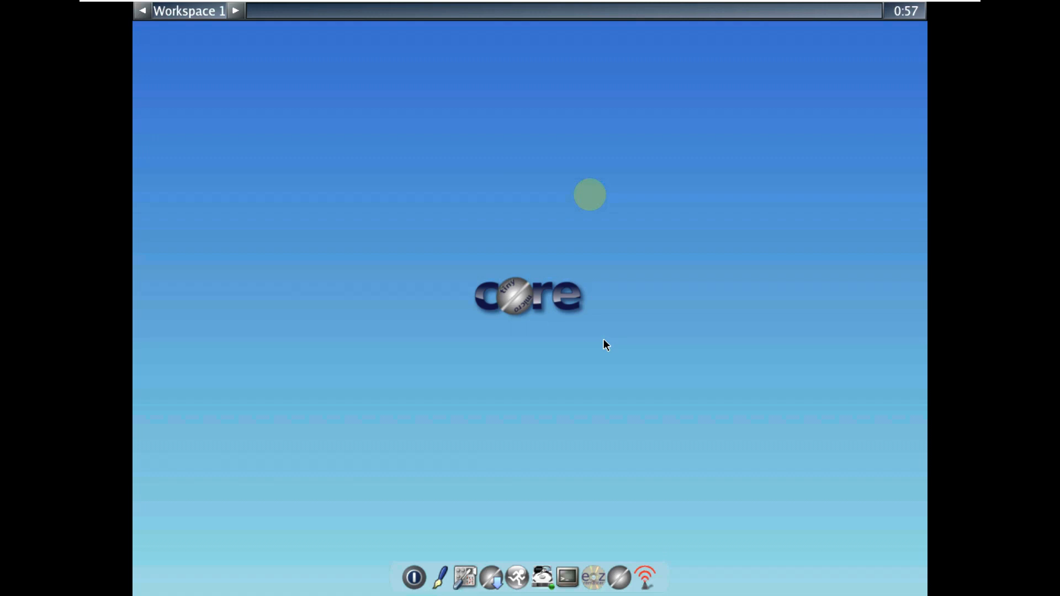
right_click(396, 178)
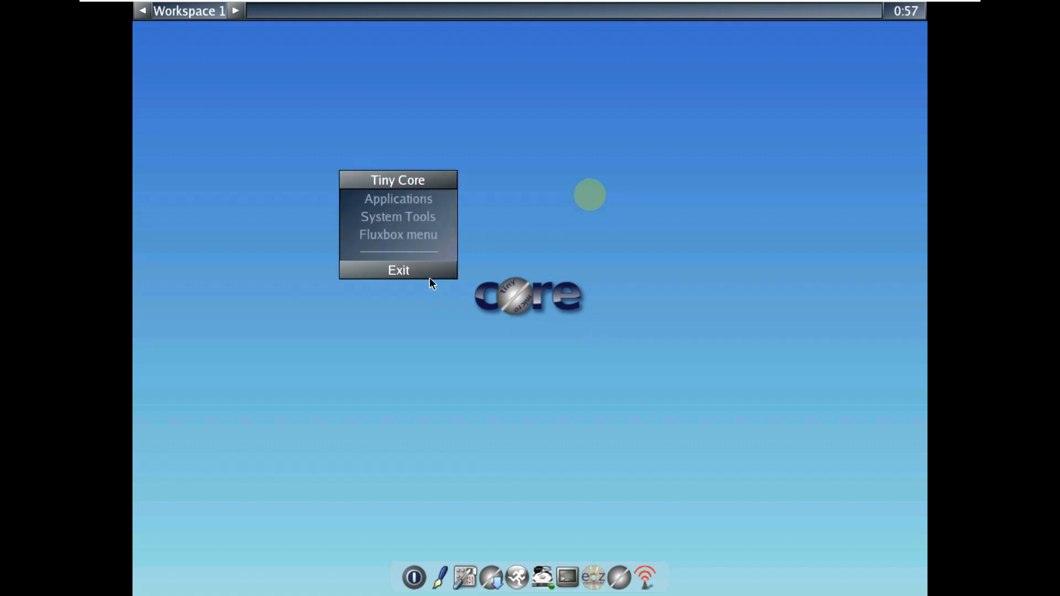
click(427, 269)
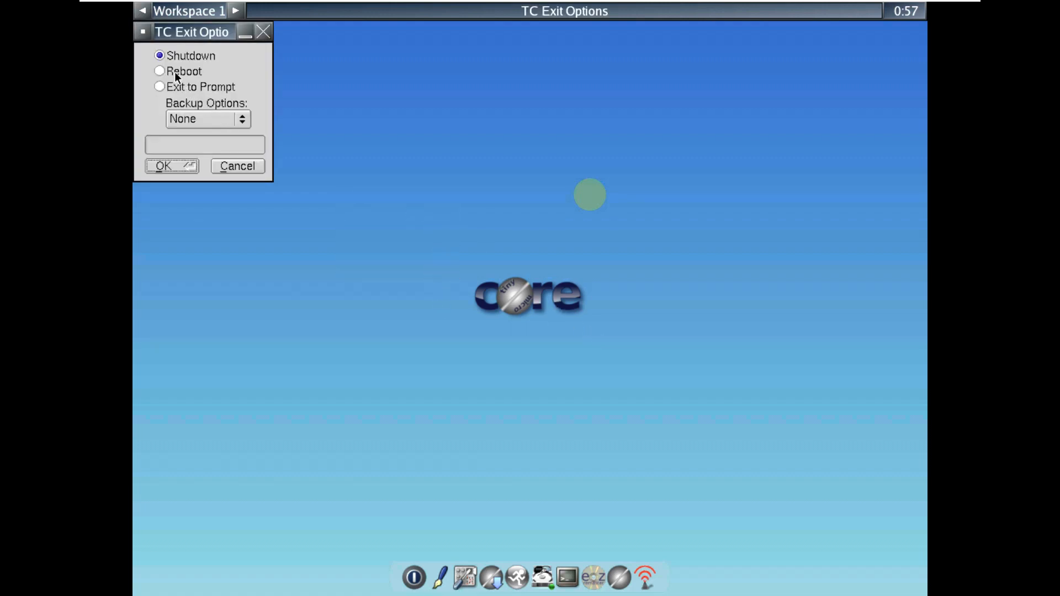
click(160, 71)
click(181, 167)
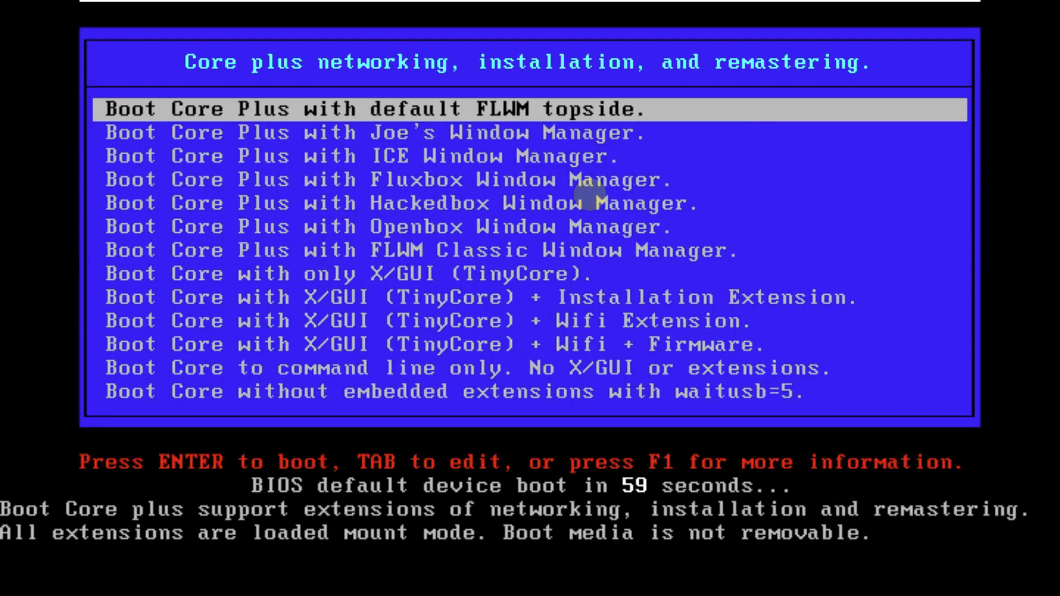
- Browse the boot entries and boot 'Boot Core Plus with Hackedbox Window Manager'
key(Down)
key(Down)
key(Down)
key(Down)
key(Down)
key(Down)
key(Down)
key(Down)
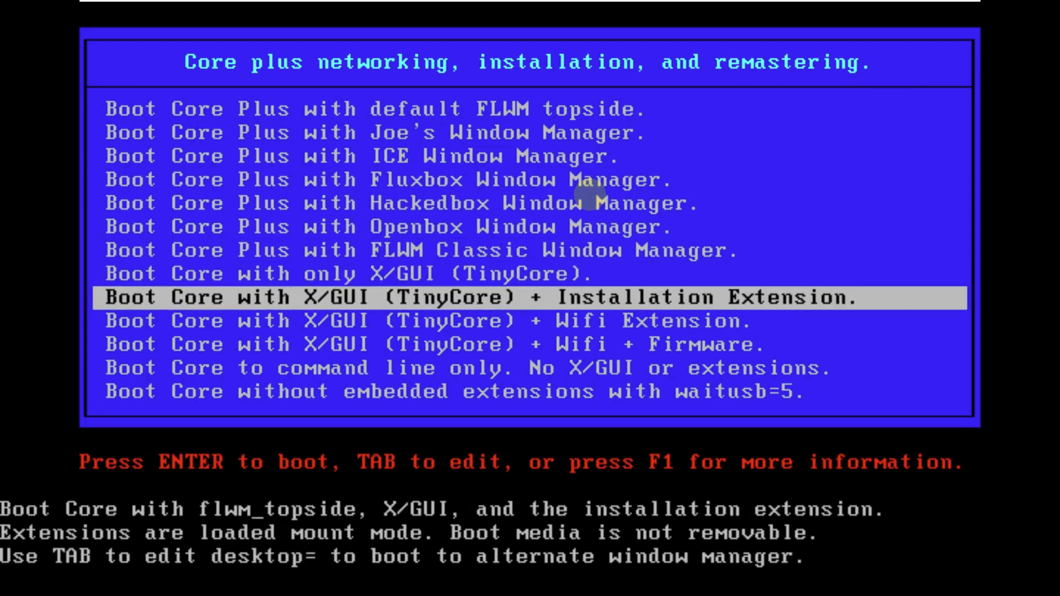
key(Down)
key(Down)
key(Down)
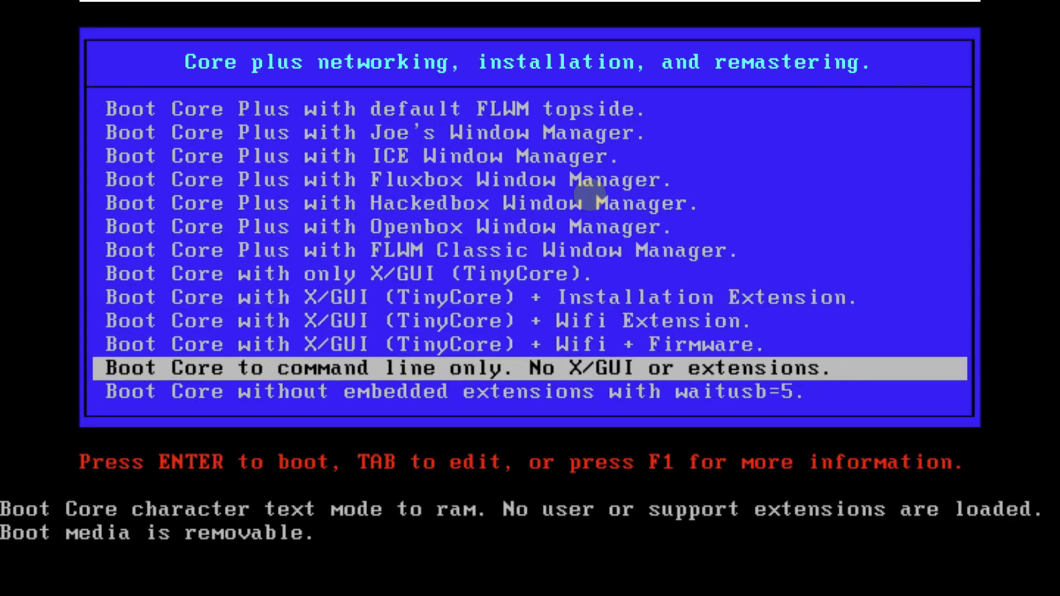
key(Down)
key(Up)
key(Up)
key(Up)
key(Up)
key(Up)
key(Up)
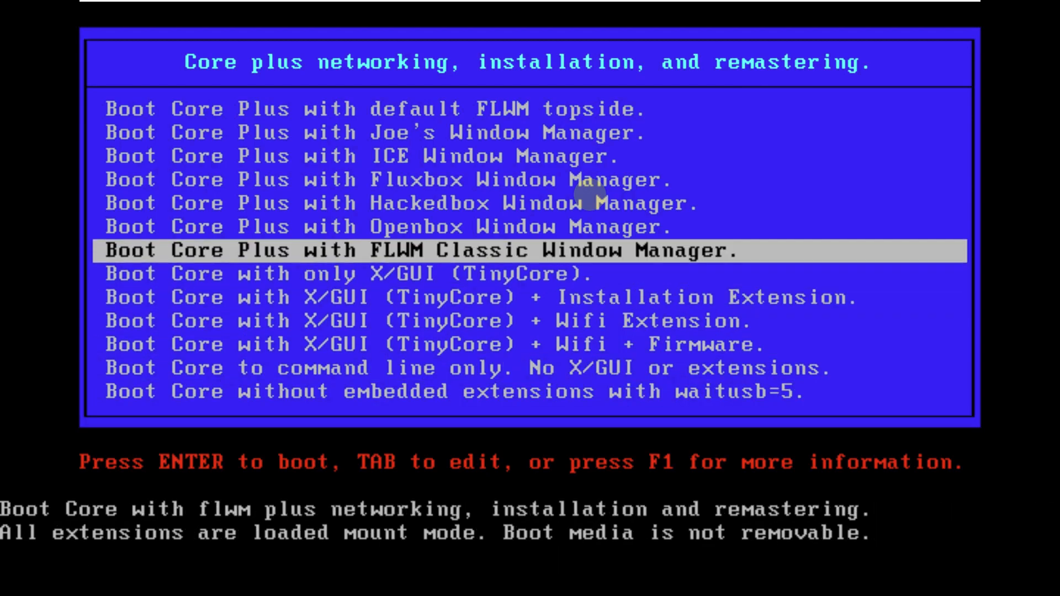
key(Down)
key(Down)
key(Down)
key(Down)
key(Up)
key(Up)
key(Up)
key(Up)
key(Up)
key(Up)
key(Up)
key(Up)
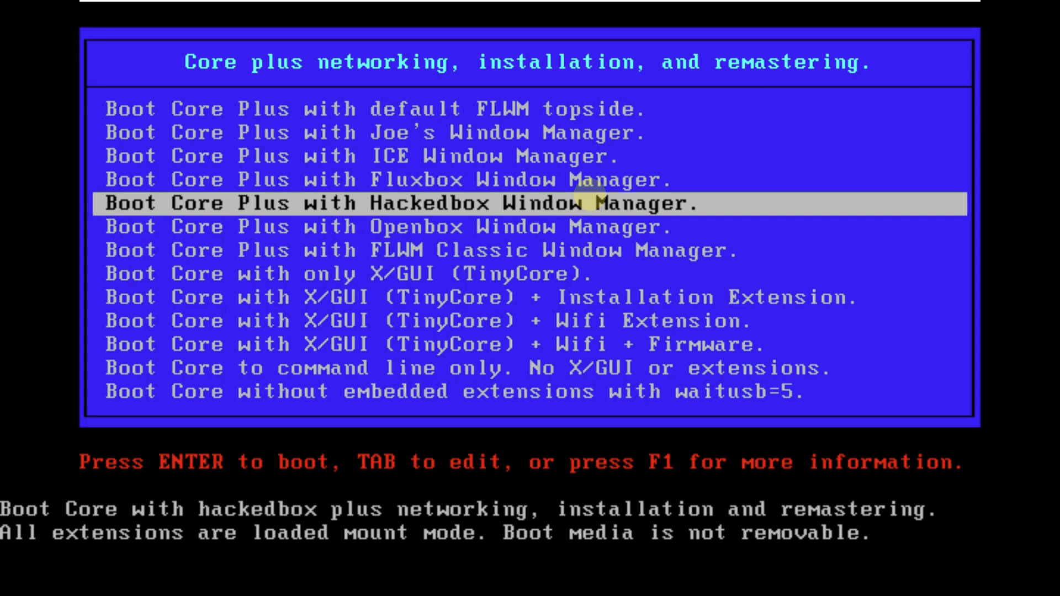
key(Return)
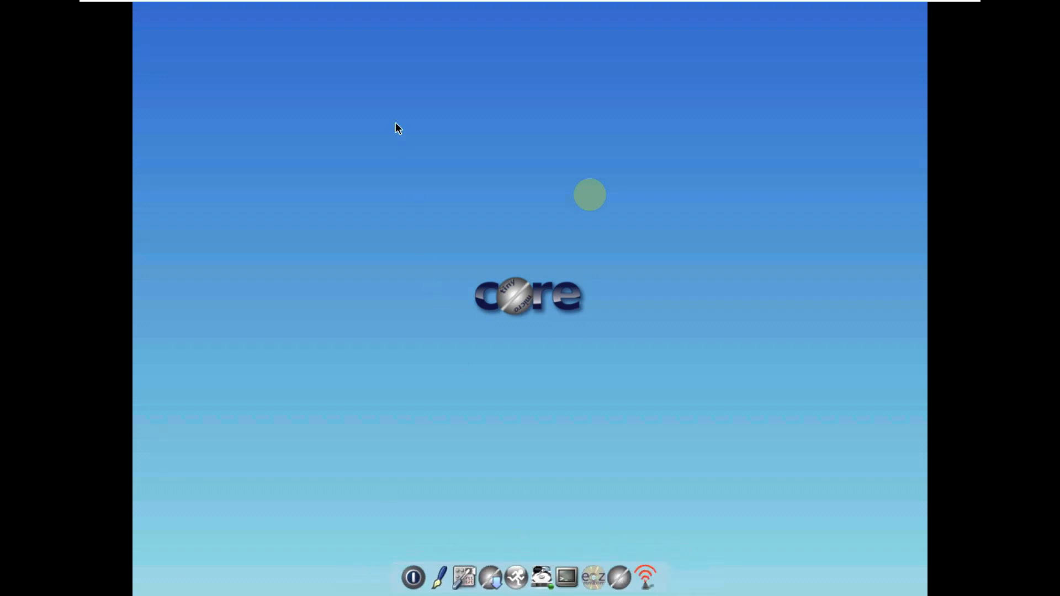
- Shut down the system via the desktop menu's Exit with Shutdown selected and no backup
right_click(392, 99)
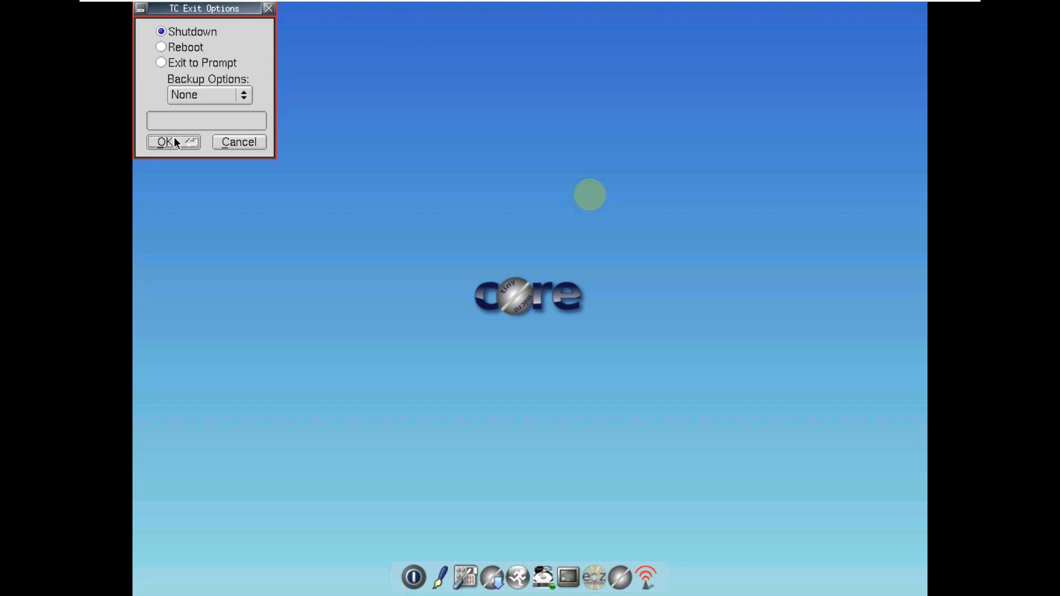
click(175, 142)
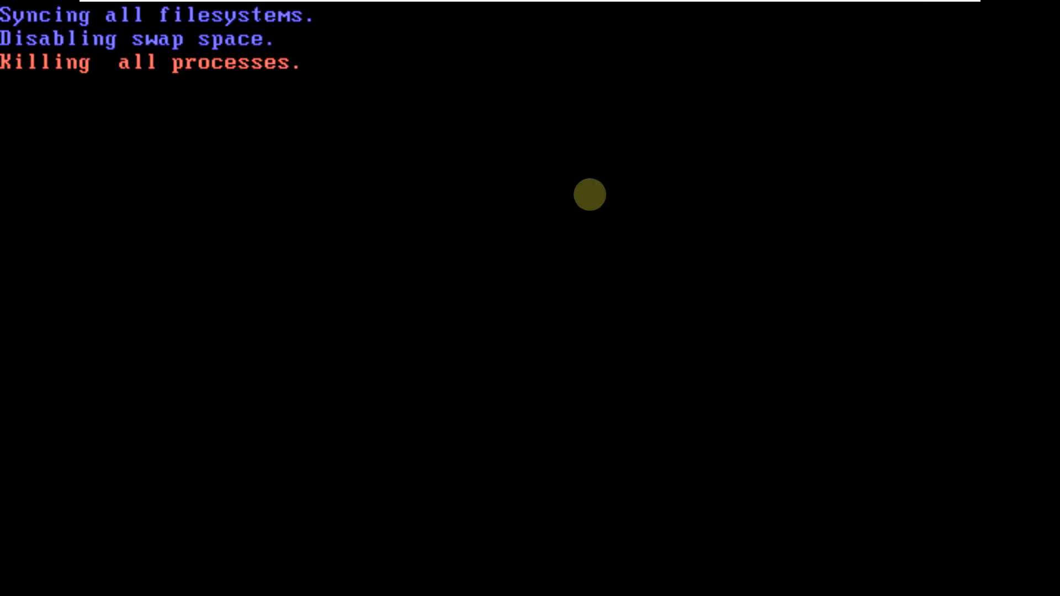